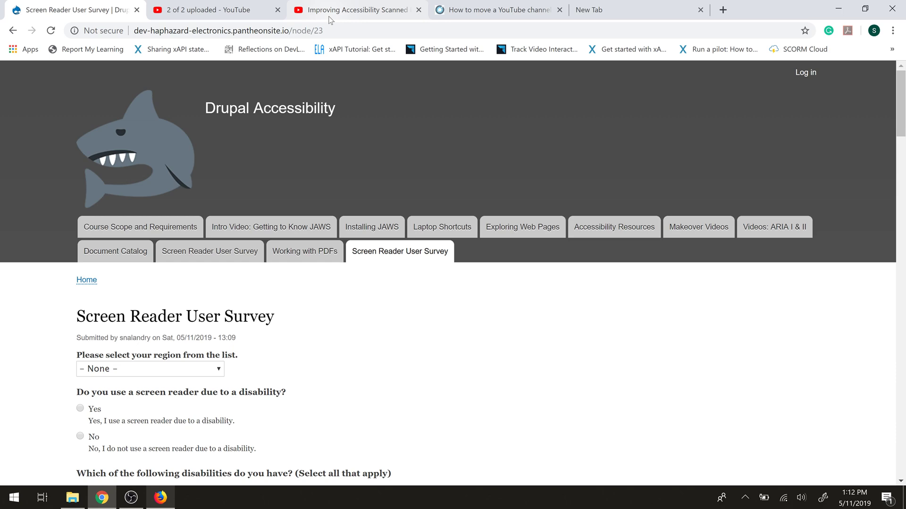
Step: Move keyboard focus through the site links and open the Screen Reader User Survey page listed between Document Catalog and Working with PDFs
{"action": "key", "text": "Tab"}
{"action": "key", "text": "shift+Tab"}
{"action": "key", "text": "Tab"}
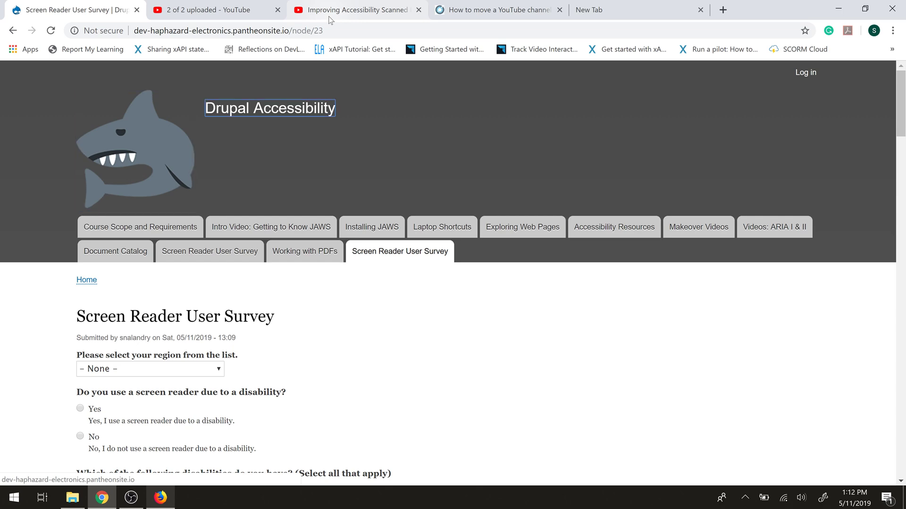
{"action": "key", "text": "Tab"}
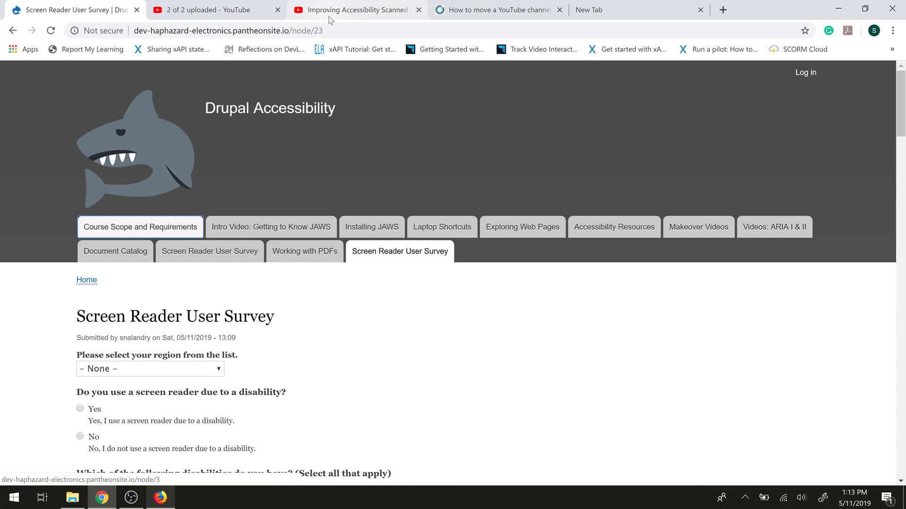
{"action": "key", "text": "Tab"}
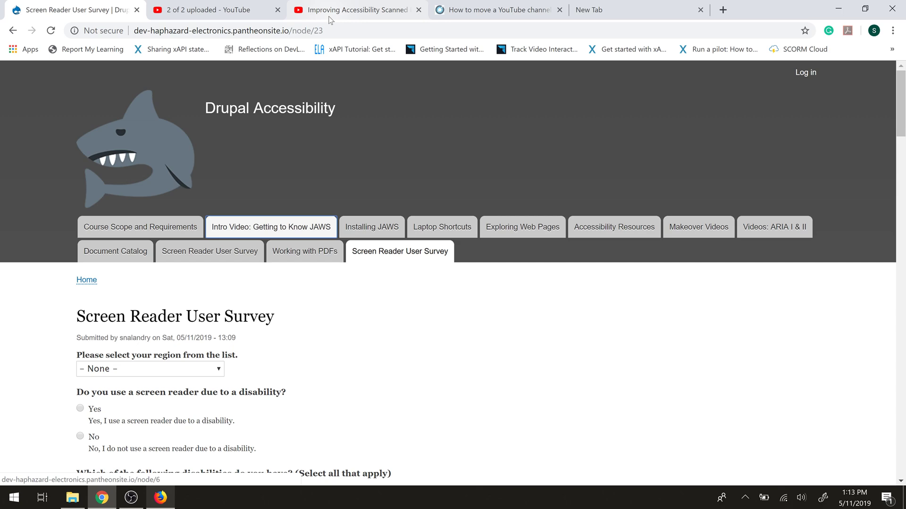
{"action": "key", "text": "Tab"}
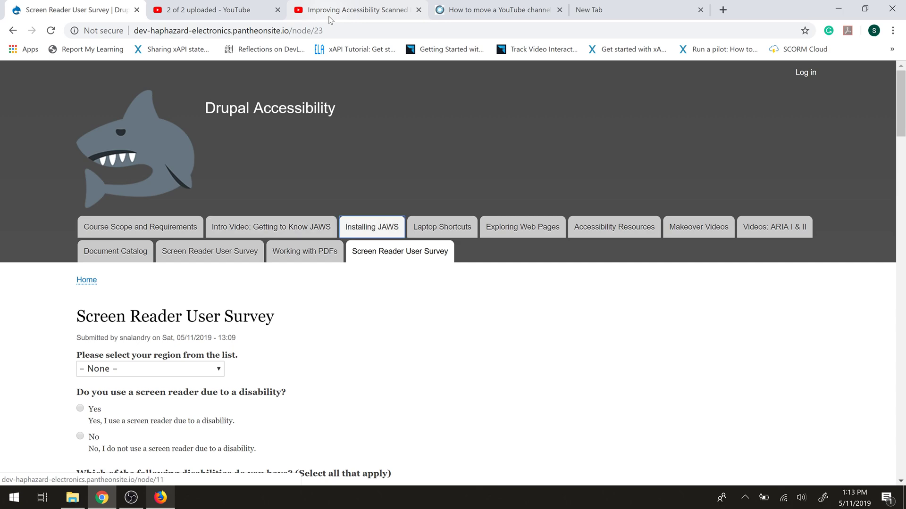
{"action": "key", "text": "Tab"}
{"action": "key", "text": "Tab"}
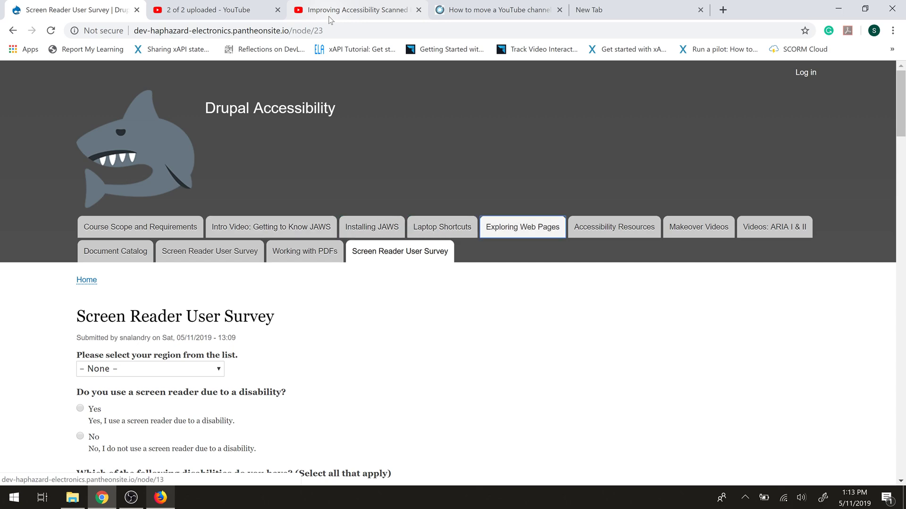
{"action": "key", "text": "Tab"}
{"action": "key", "text": "Tab"}
{"action": "key", "text": "Tab"}
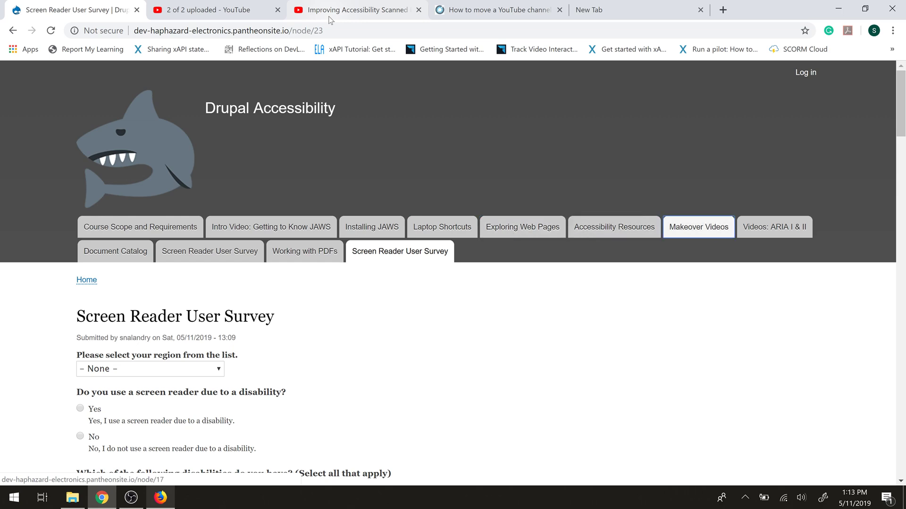
{"action": "key", "text": "Tab"}
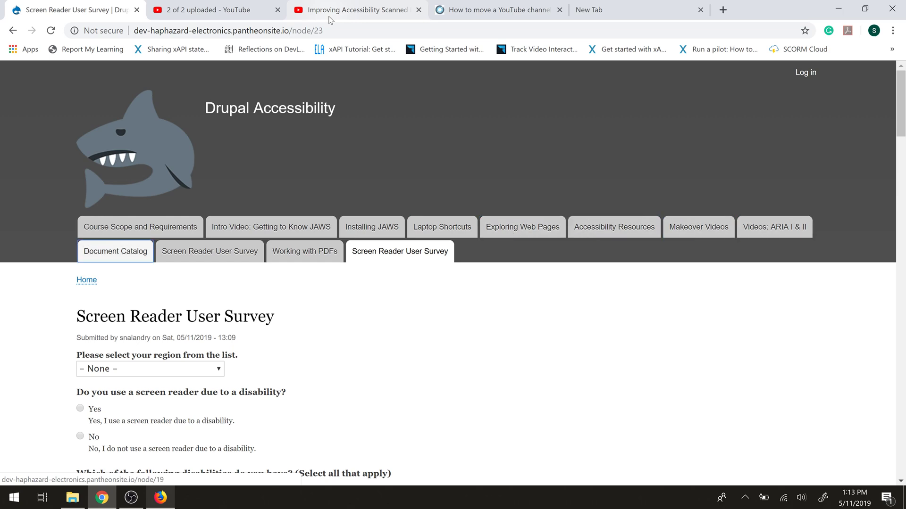
{"action": "key", "text": "Tab"}
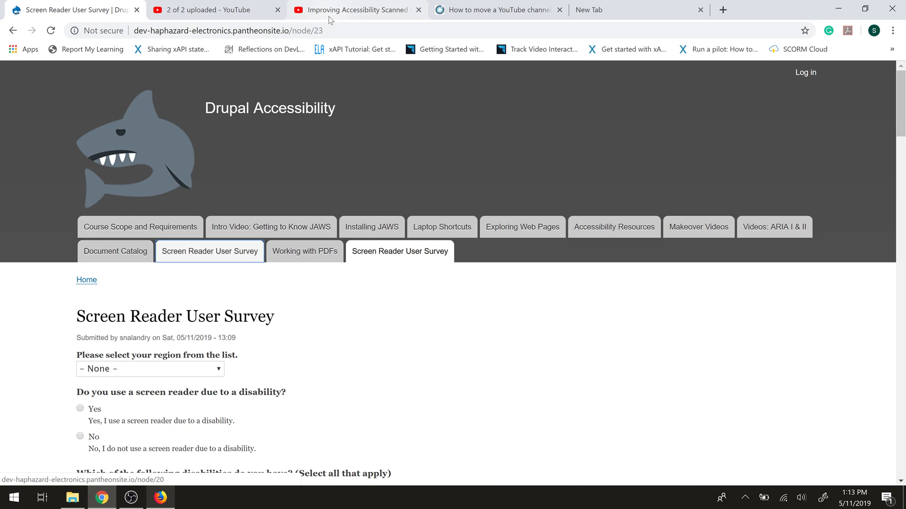
{"action": "key", "text": "Return"}
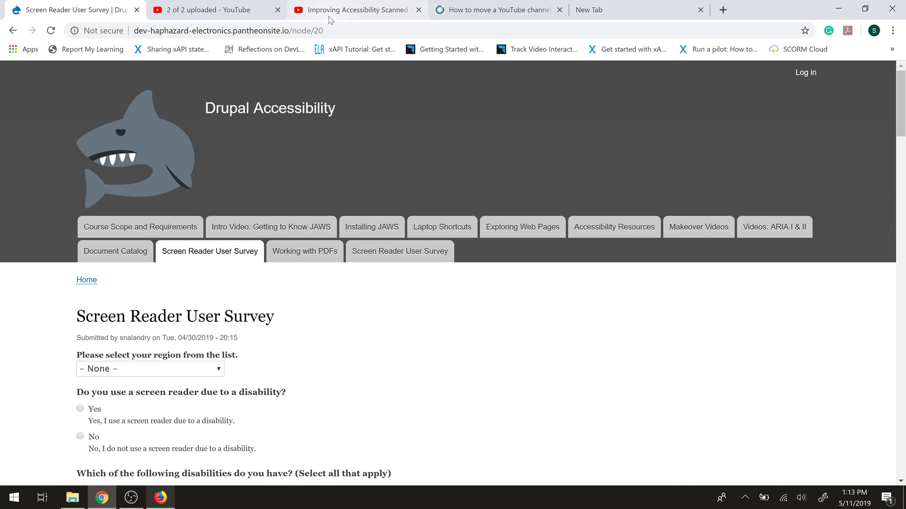
Step: Move keyboard focus past the login, site navigation and Home links to the survey's region selection field
{"action": "key", "text": "Tab"}
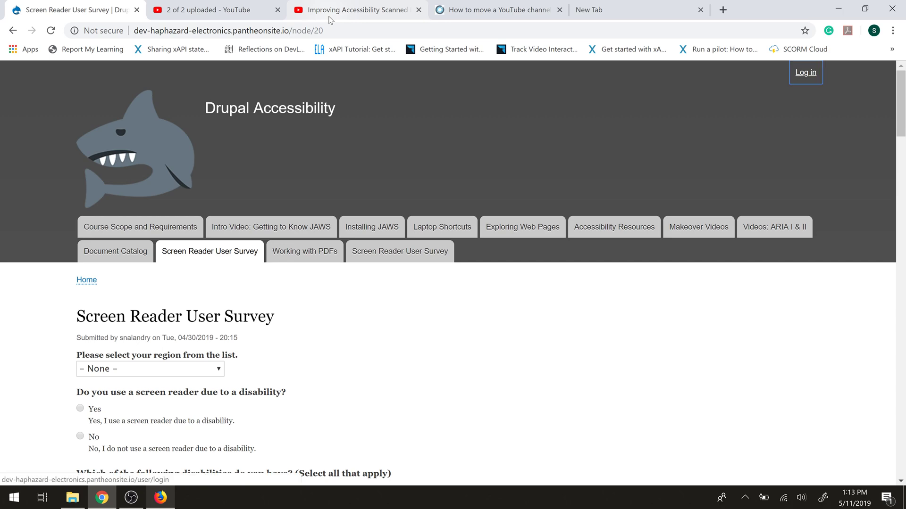
{"action": "key", "text": "Tab"}
{"action": "key", "text": "Tab"}
{"action": "key", "text": "Tab"}
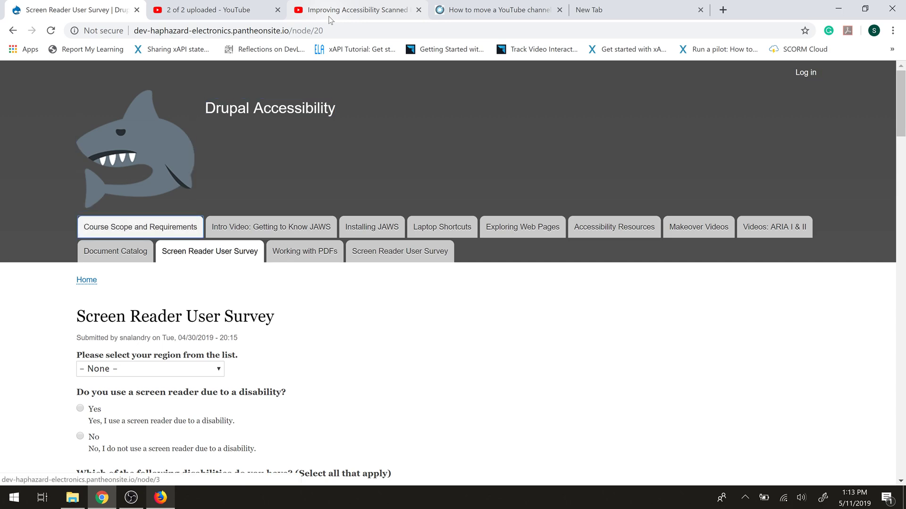
{"action": "key", "text": "Tab"}
{"action": "key", "text": "Tab"}
{"action": "key", "text": "Tab"}
{"action": "key", "text": "Tab"}
{"action": "key", "text": "Tab"}
{"action": "key", "text": "Tab"}
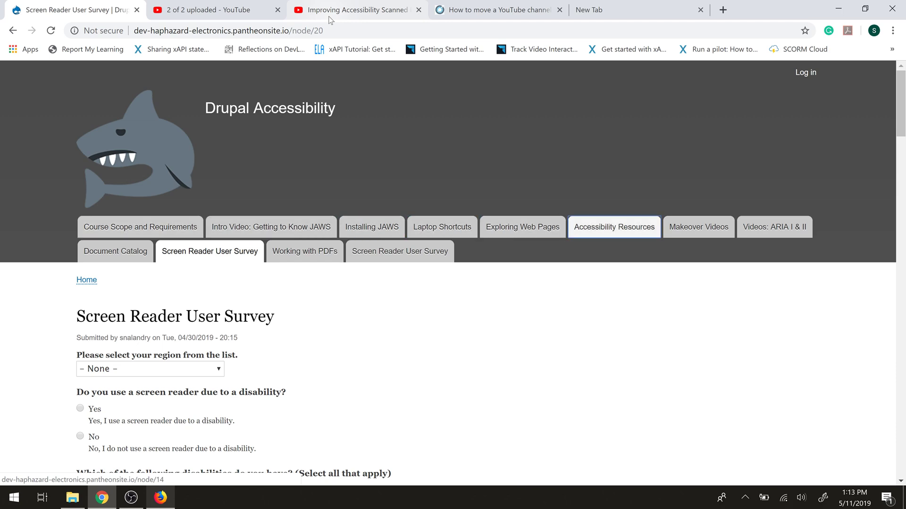
{"action": "key", "text": "Tab"}
{"action": "key", "text": "Tab"}
{"action": "key", "text": "Tab"}
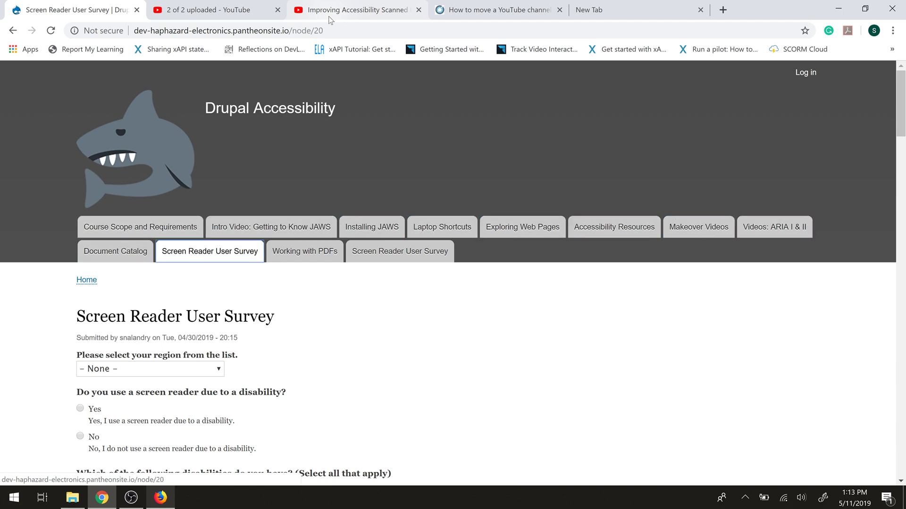
{"action": "key", "text": "Tab"}
{"action": "key", "text": "Tab"}
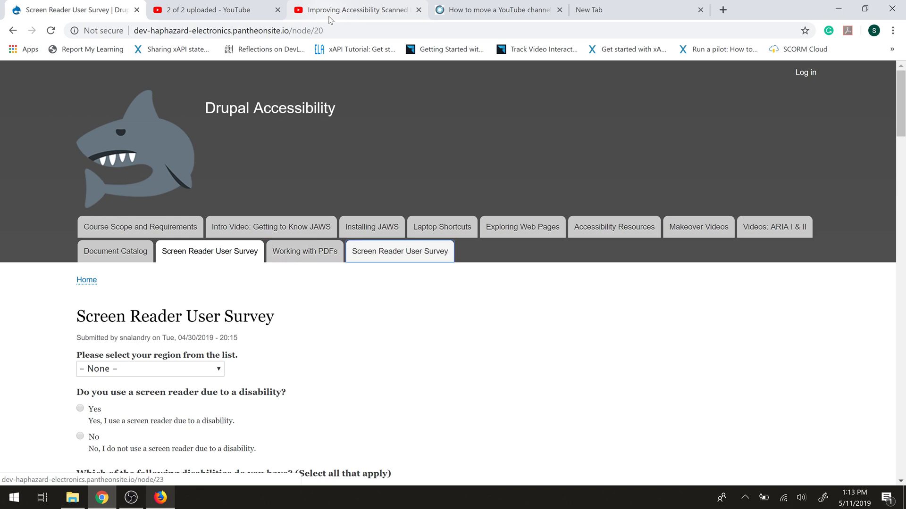
{"action": "key", "text": "Tab"}
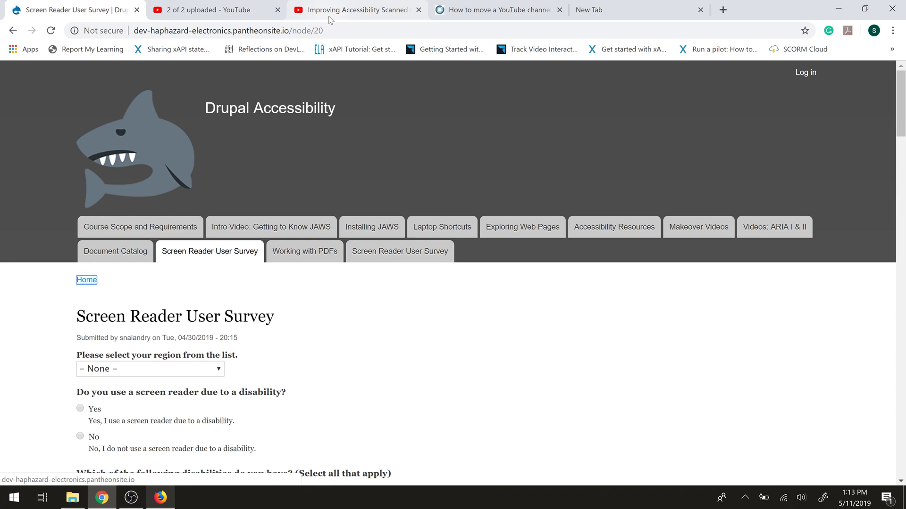
{"action": "key", "text": "Tab"}
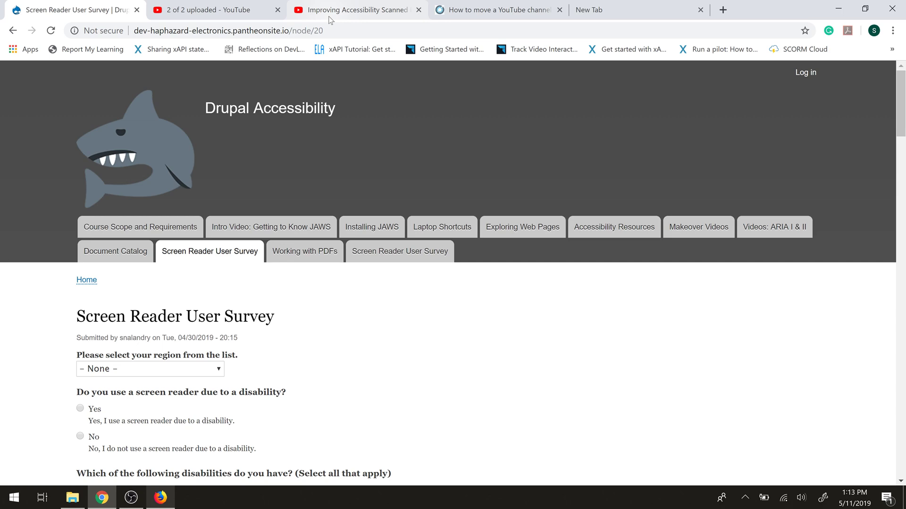
{"action": "key", "text": "Tab"}
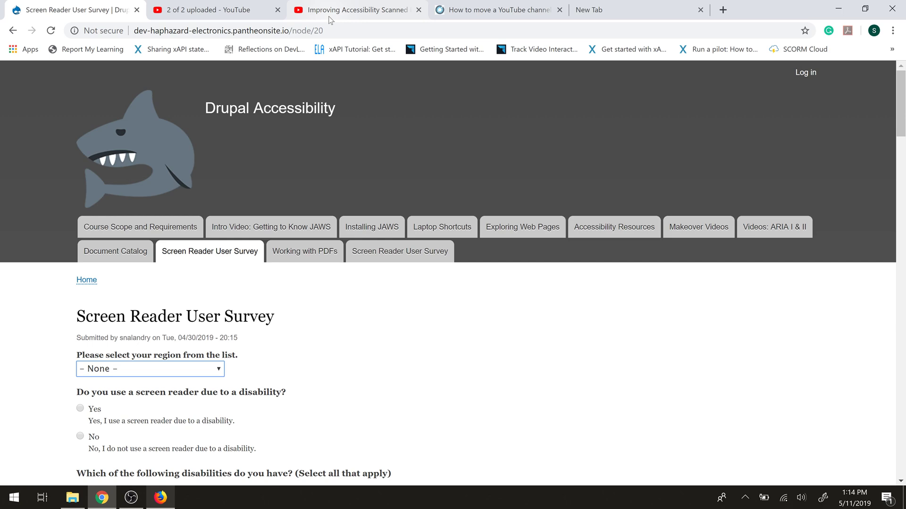
Step: Set the survey's region to North America and confirm that choice in the expanded list of regions
{"action": "key", "text": "Down"}
{"action": "key", "text": "Down"}
{"action": "key", "text": "Down"}
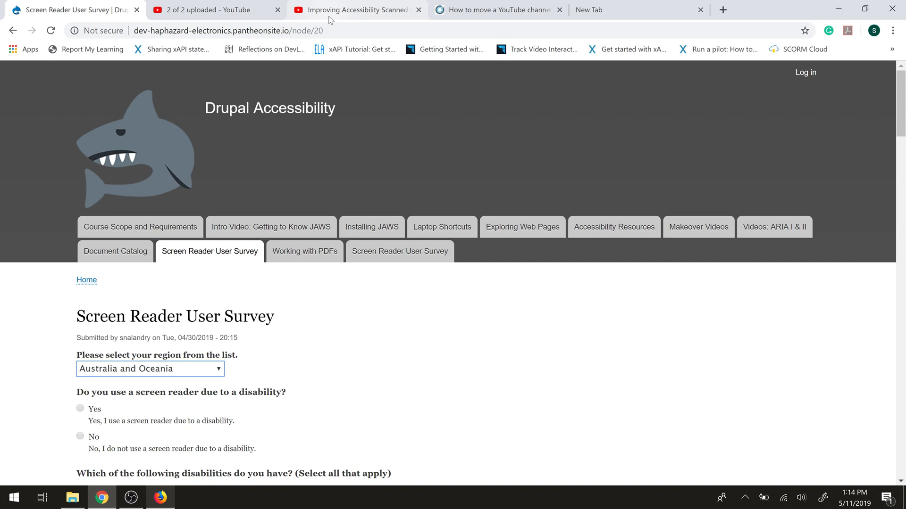
{"action": "key", "text": "Up"}
{"action": "key", "text": "Up"}
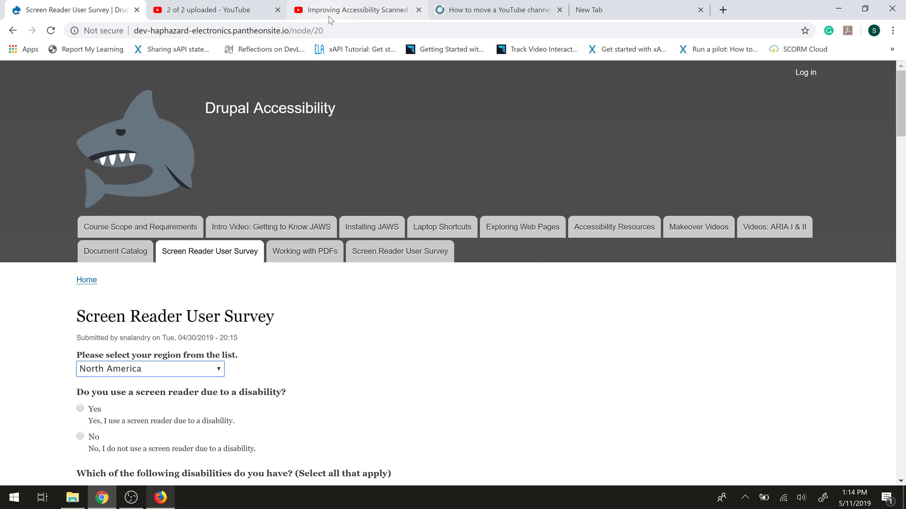
{"action": "key", "text": "alt+Down"}
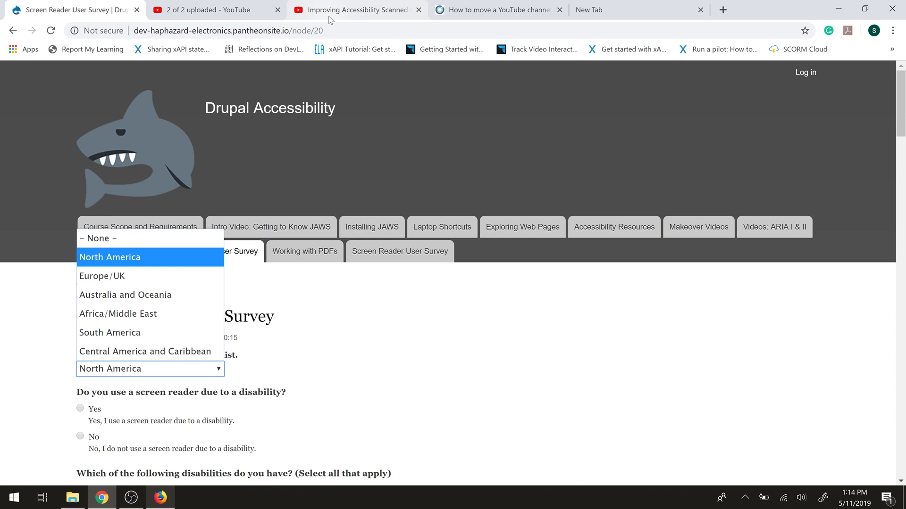
{"action": "key", "text": "Return"}
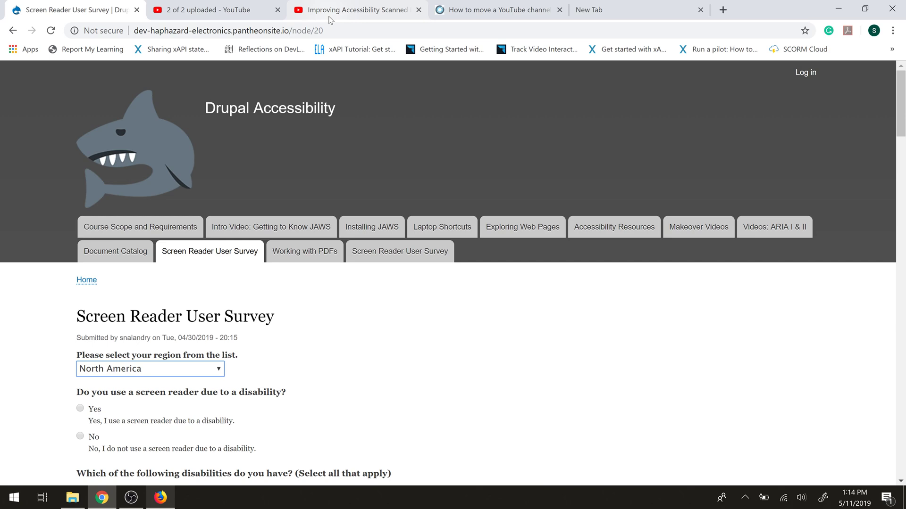
Step: Try moving to the neighbouring region with the list collapsed and expanded, and return the choice to North America
{"action": "key", "text": "Down"}
{"action": "key", "text": "Up"}
{"action": "key", "text": "alt+Down"}
{"action": "key", "text": "alt+Up"}
{"action": "key", "text": "alt+Down"}
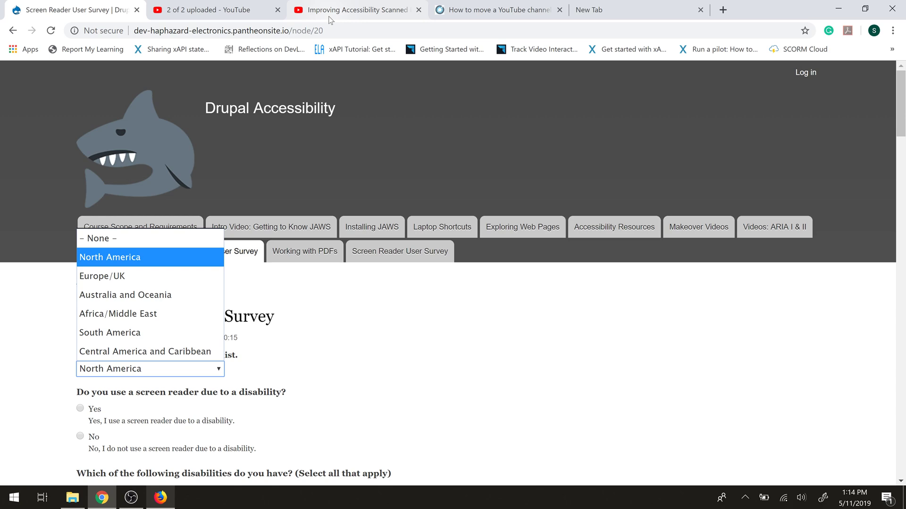
{"action": "key", "text": "Down"}
{"action": "key", "text": "Up"}
{"action": "key", "text": "Return"}
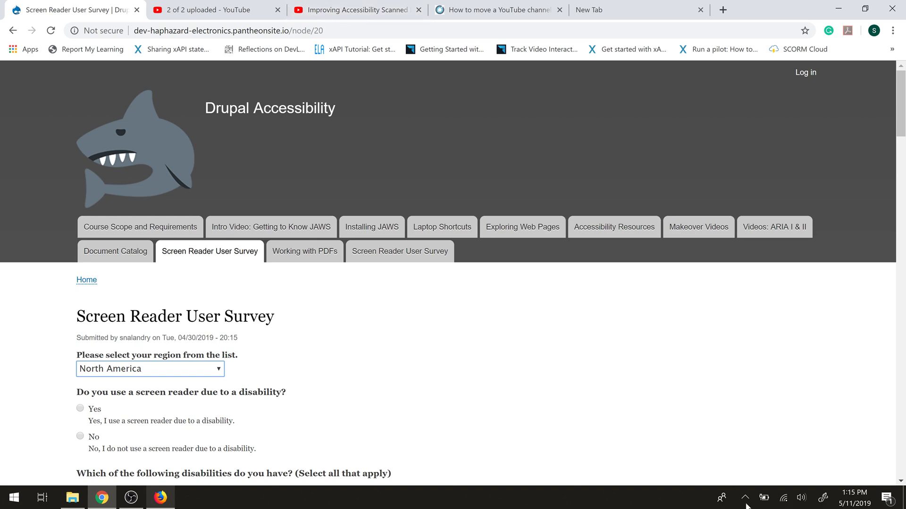
Step: Mute the computer's speaker output for the Logitech USB Headset
{"action": "left_click", "coordinate": [803, 500]}
{"action": "left_click", "coordinate": [803, 500]}
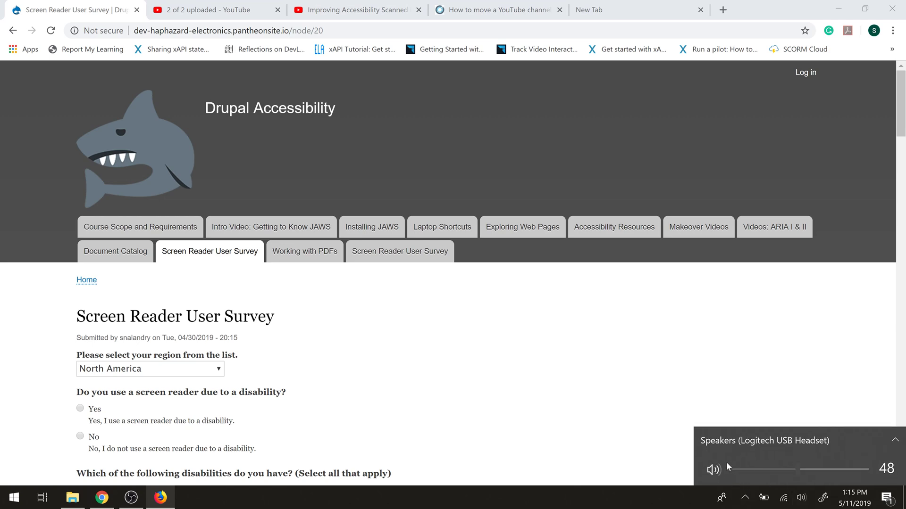
{"action": "left_click", "coordinate": [713, 469]}
{"action": "left_click", "coordinate": [186, 372]}
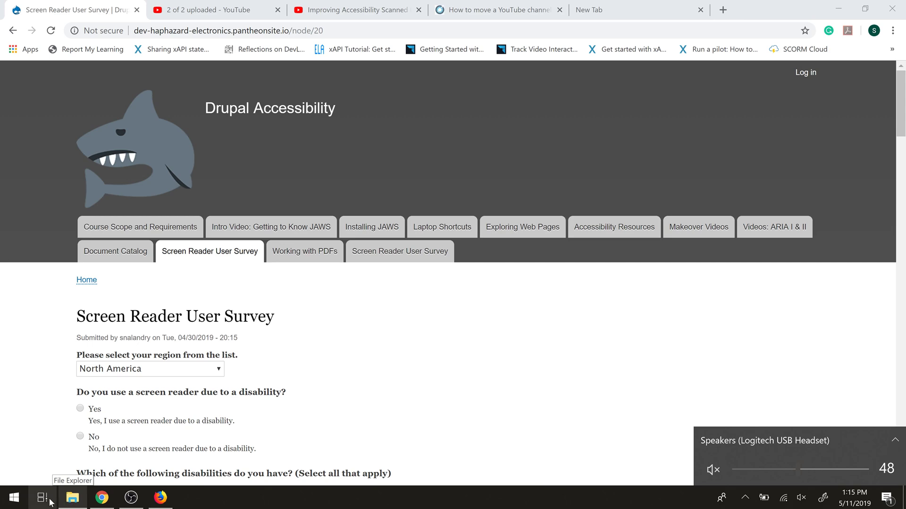
Step: Open the Commands Quick Reference from the help resources of the running NVDA screen reader
{"action": "left_click", "coordinate": [15, 498]}
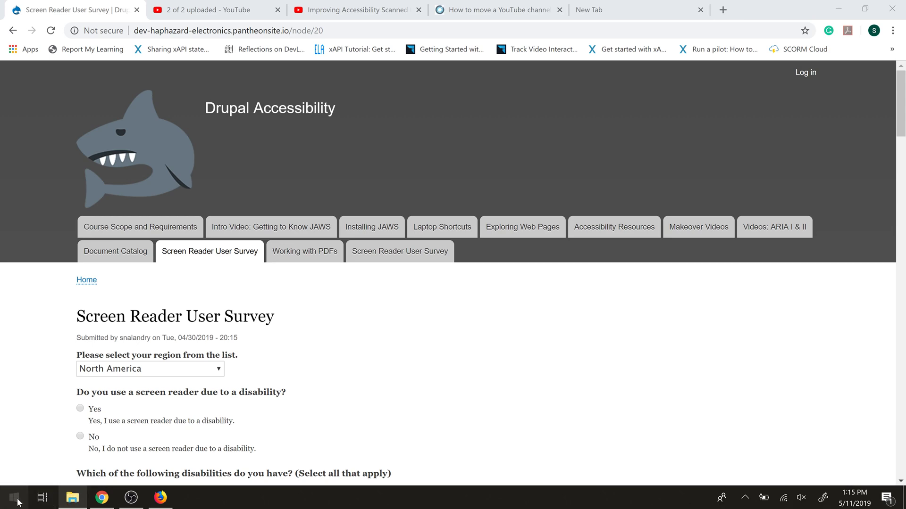
{"action": "left_click", "coordinate": [746, 499]}
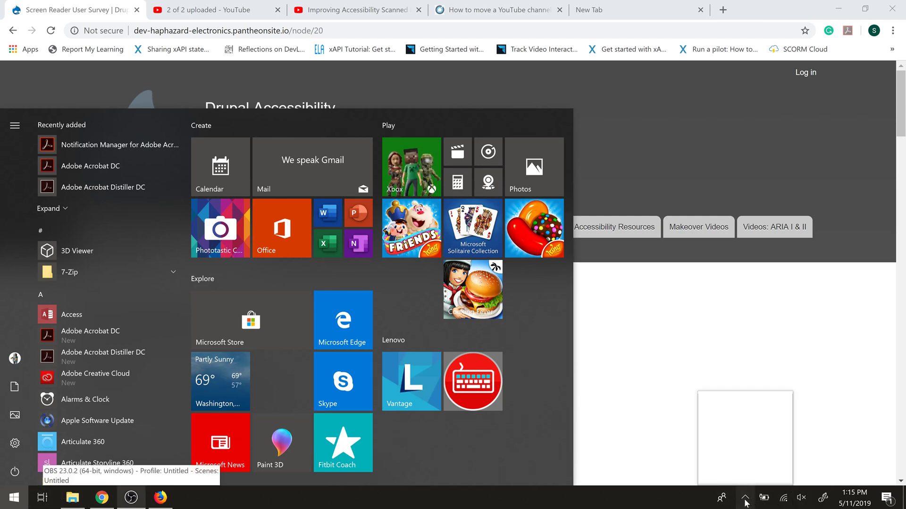
{"action": "right_click", "coordinate": [759, 430]}
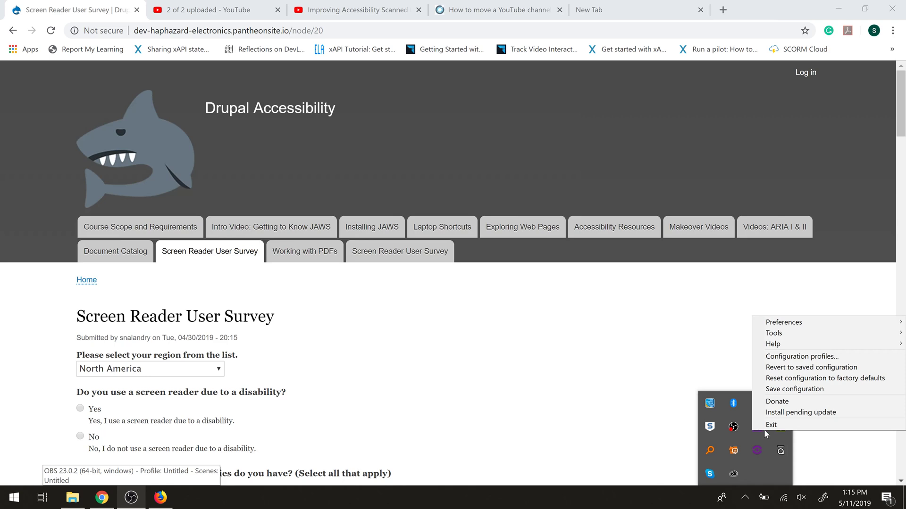
{"action": "mouse_move", "coordinate": [787, 347]}
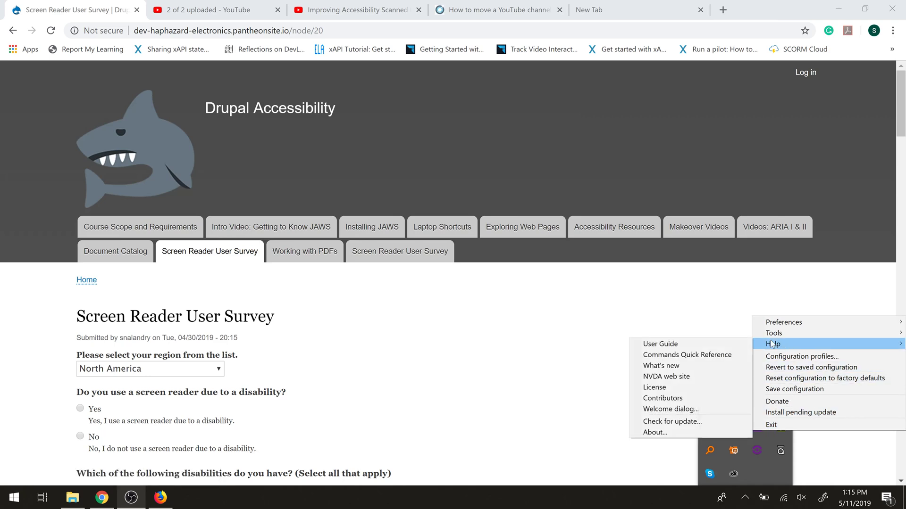
{"action": "left_click", "coordinate": [706, 355]}
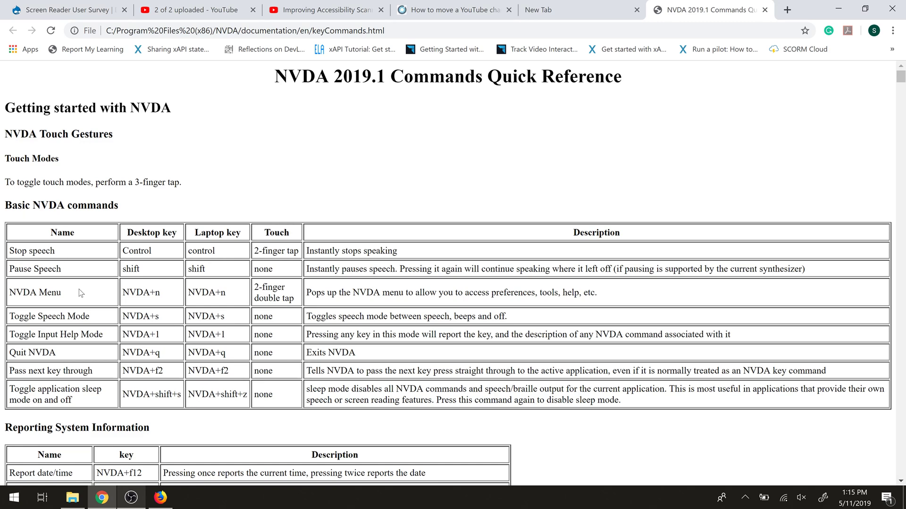
Step: Read the NVDA command tables from the basic commands through system caret navigation, object navigation and reviewing text
{"action": "scroll", "coordinate": [86, 338], "scroll_direction": "down", "scroll_amount": 6}
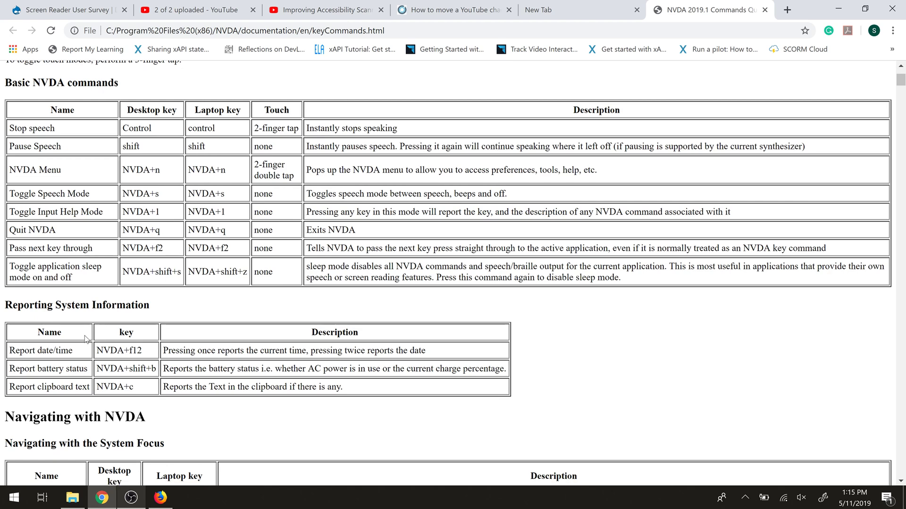
{"action": "scroll", "coordinate": [85, 337], "scroll_direction": "down", "scroll_amount": 7}
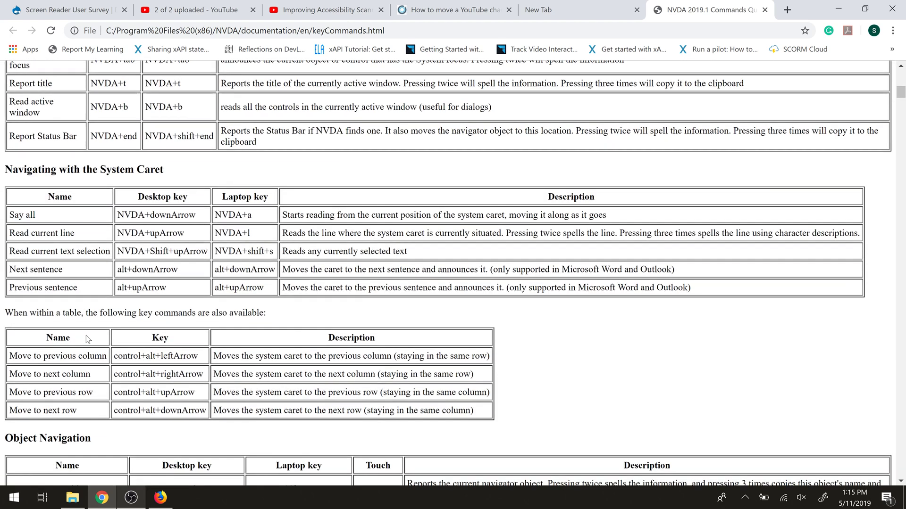
{"action": "scroll", "coordinate": [85, 338], "scroll_direction": "down", "scroll_amount": 6}
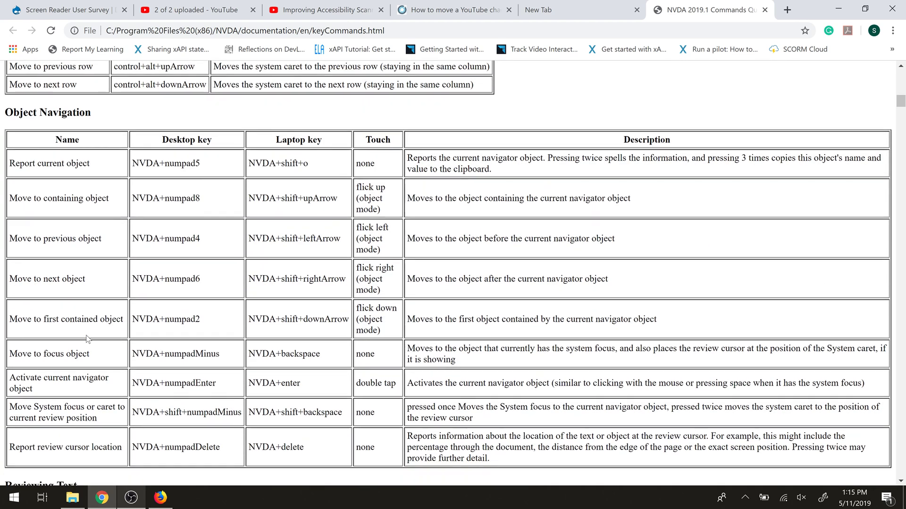
{"action": "scroll", "coordinate": [87, 338], "scroll_direction": "down", "scroll_amount": 5}
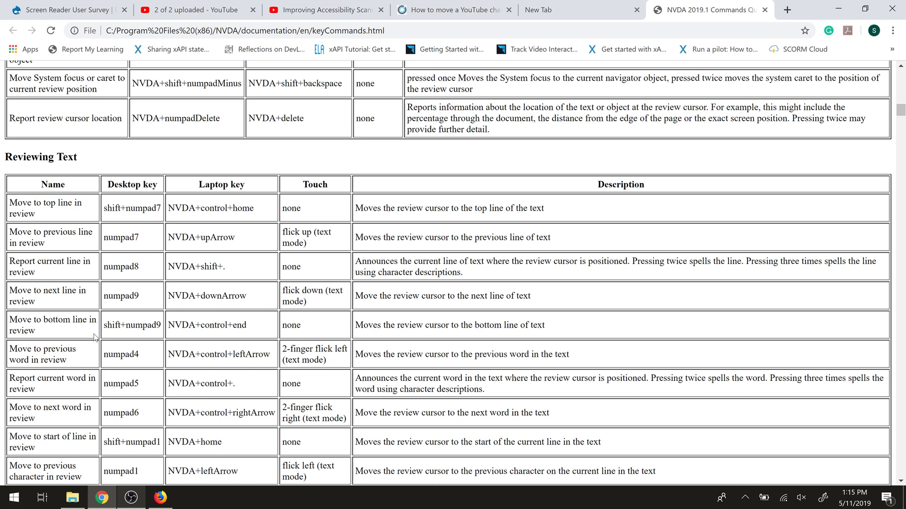
{"action": "scroll", "coordinate": [173, 345], "scroll_direction": "down", "scroll_amount": 1}
{"action": "scroll", "coordinate": [174, 348], "scroll_direction": "down", "scroll_amount": 1}
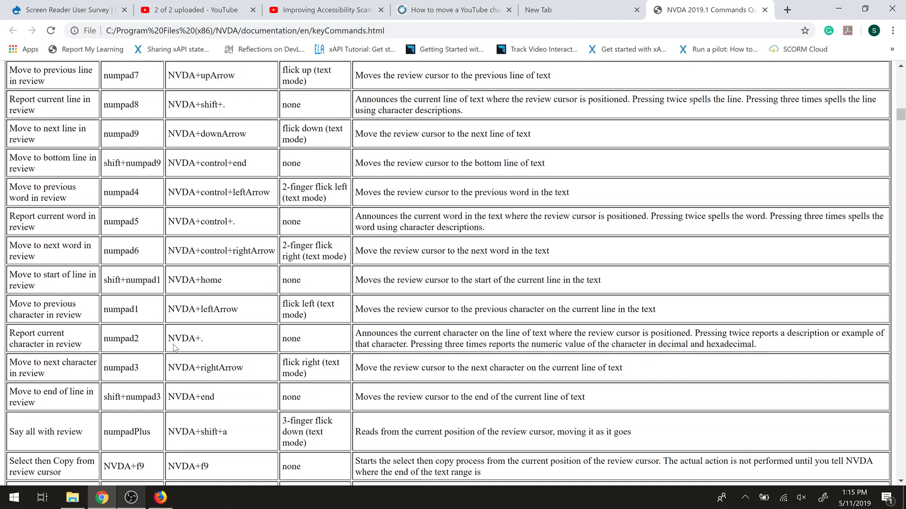
{"action": "scroll", "coordinate": [237, 386], "scroll_direction": "up", "scroll_amount": 7}
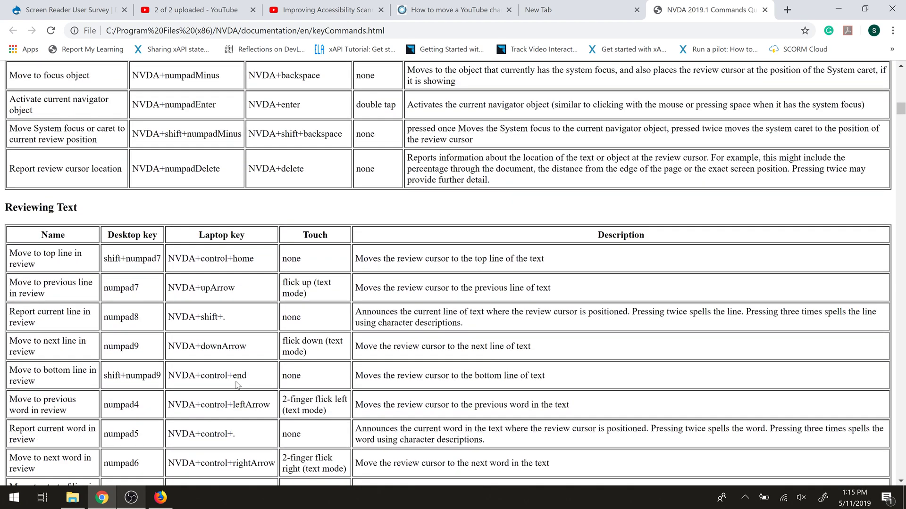
{"action": "scroll", "coordinate": [238, 386], "scroll_direction": "up", "scroll_amount": 5}
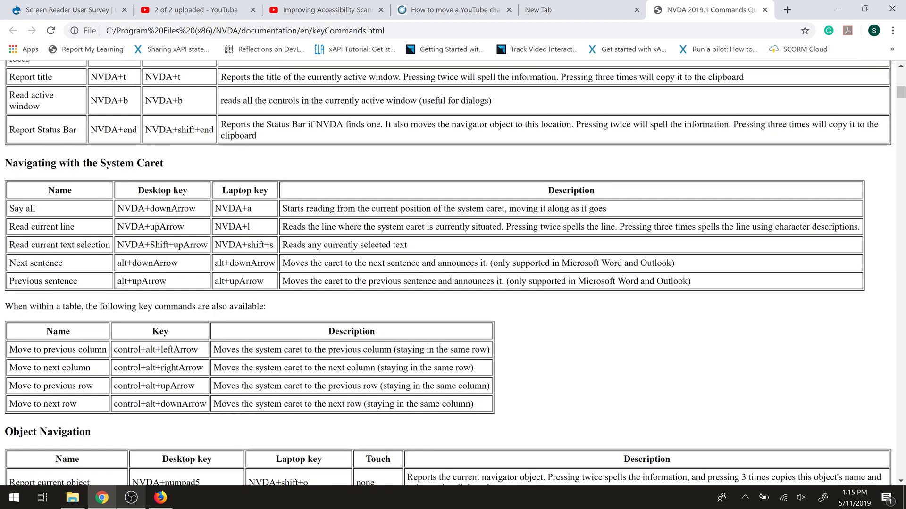
{"action": "scroll", "coordinate": [245, 355], "scroll_direction": "down", "scroll_amount": 9}
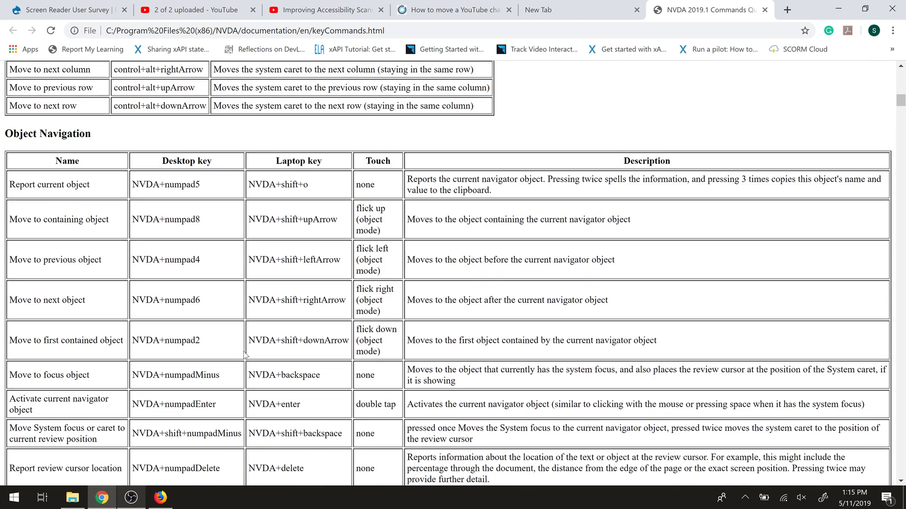
{"action": "scroll", "coordinate": [245, 354], "scroll_direction": "down", "scroll_amount": 4}
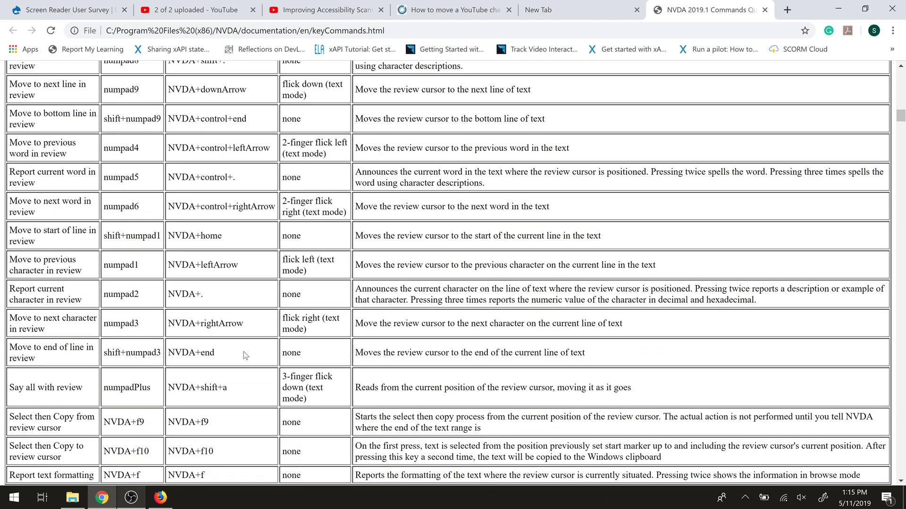
{"action": "scroll", "coordinate": [245, 355], "scroll_direction": "down", "scroll_amount": 4}
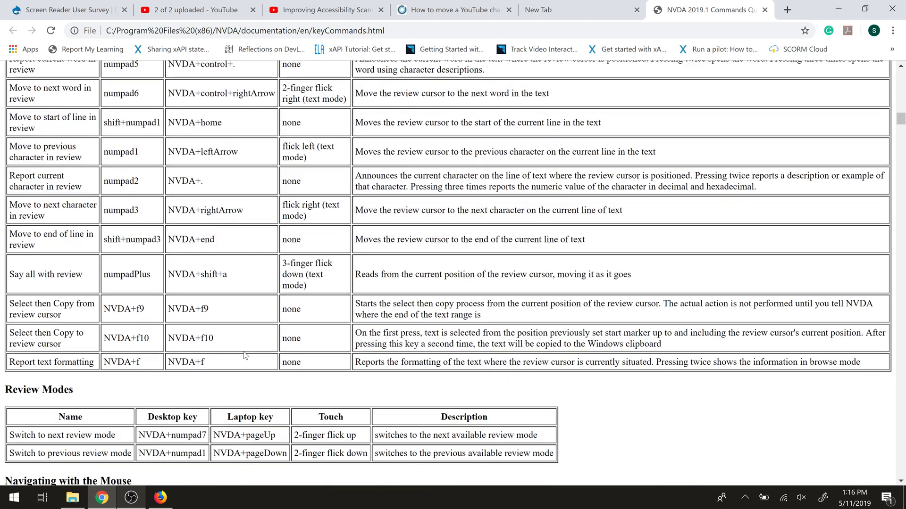
Step: Look through the reference's sections on mouse navigation, browse mode, single letter navigation, application specific features and NVDA configuration
{"action": "scroll", "coordinate": [243, 355], "scroll_direction": "down", "scroll_amount": 6}
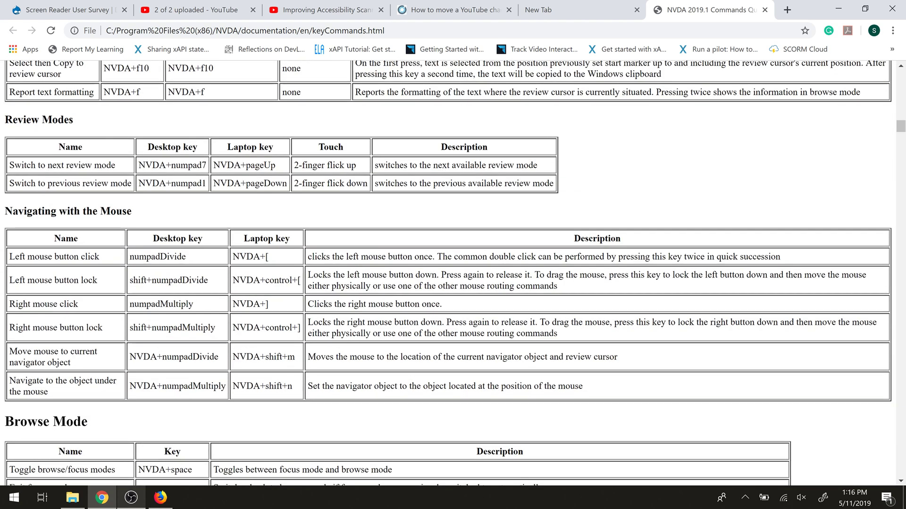
{"action": "scroll", "coordinate": [245, 355], "scroll_direction": "down", "scroll_amount": 8}
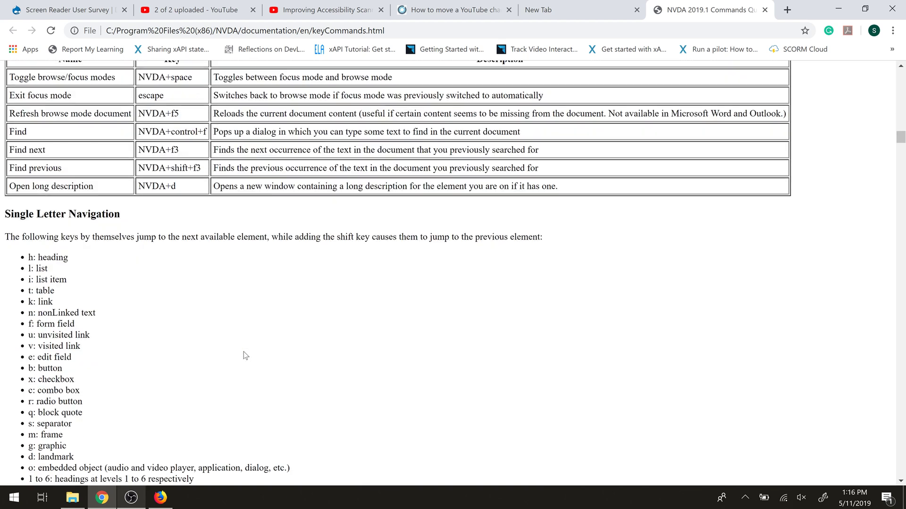
{"action": "scroll", "coordinate": [245, 355], "scroll_direction": "down", "scroll_amount": 9}
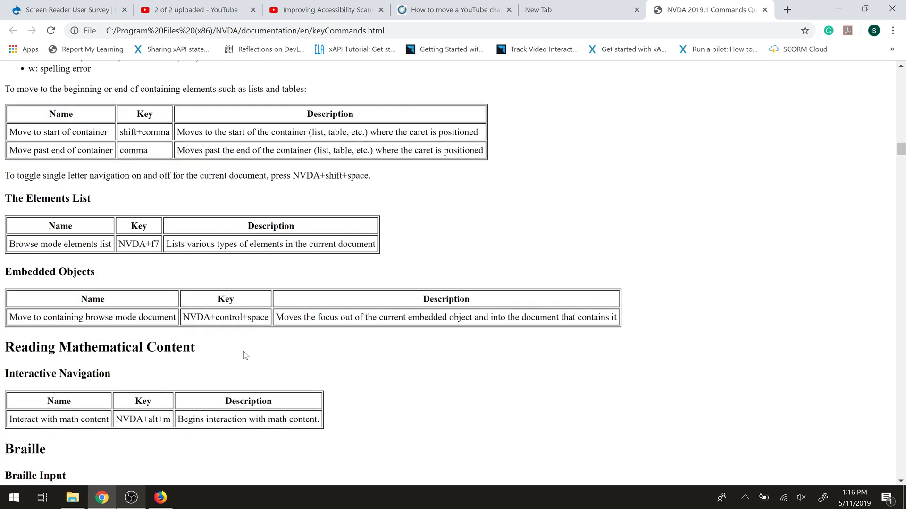
{"action": "scroll", "coordinate": [244, 355], "scroll_direction": "down", "scroll_amount": 6}
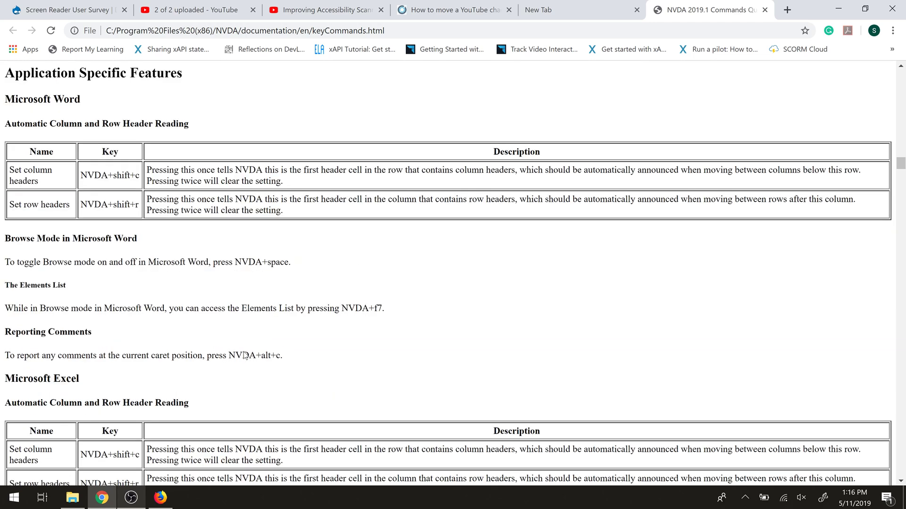
{"action": "scroll", "coordinate": [244, 351], "scroll_direction": "down", "scroll_amount": 7}
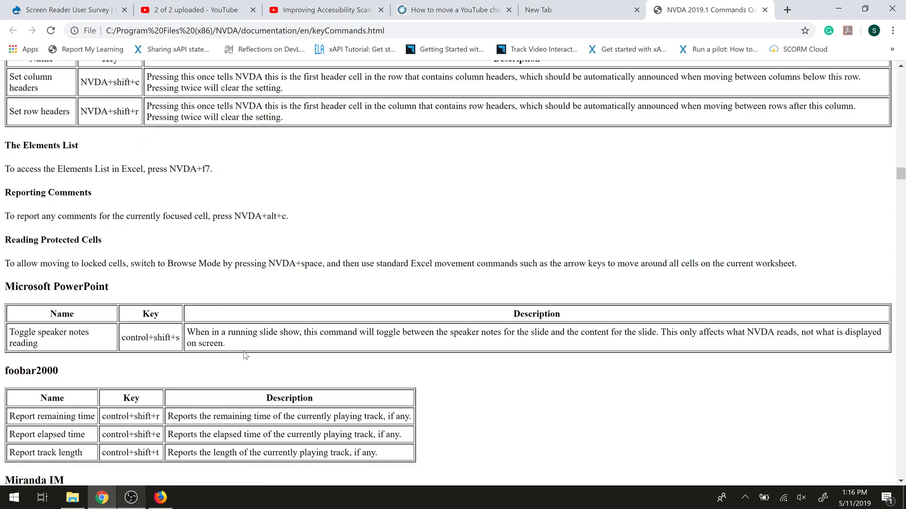
{"action": "scroll", "coordinate": [245, 355], "scroll_direction": "down", "scroll_amount": 8}
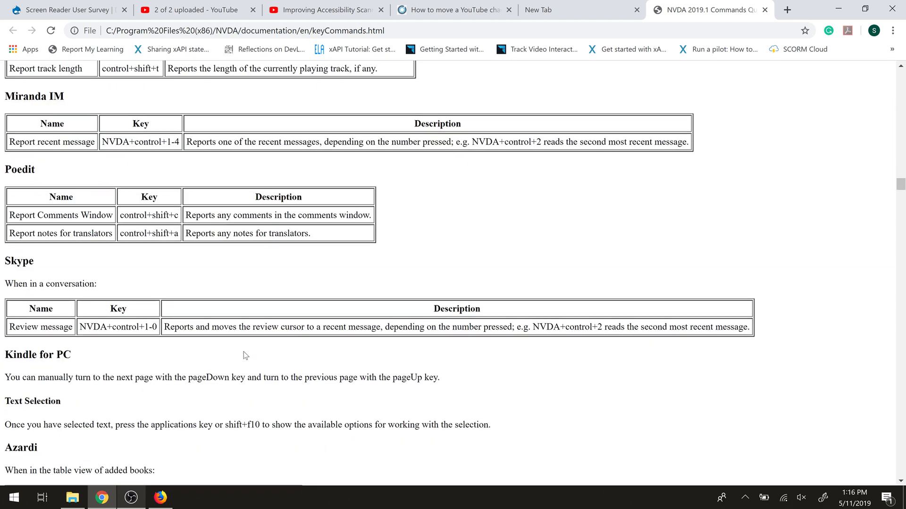
{"action": "scroll", "coordinate": [245, 354], "scroll_direction": "down", "scroll_amount": 2}
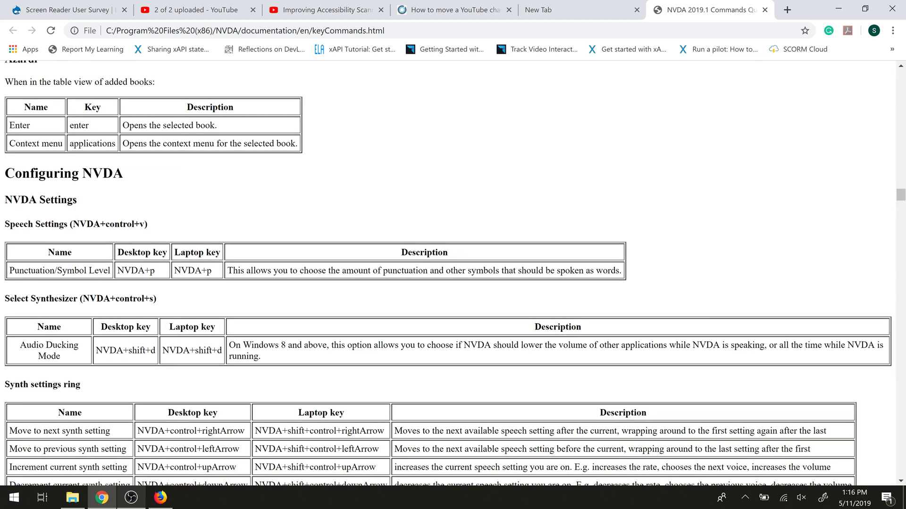
Step: Search the command reference for "forms", and shorten the search term to "form"
{"action": "key", "text": "ctrl+f"}
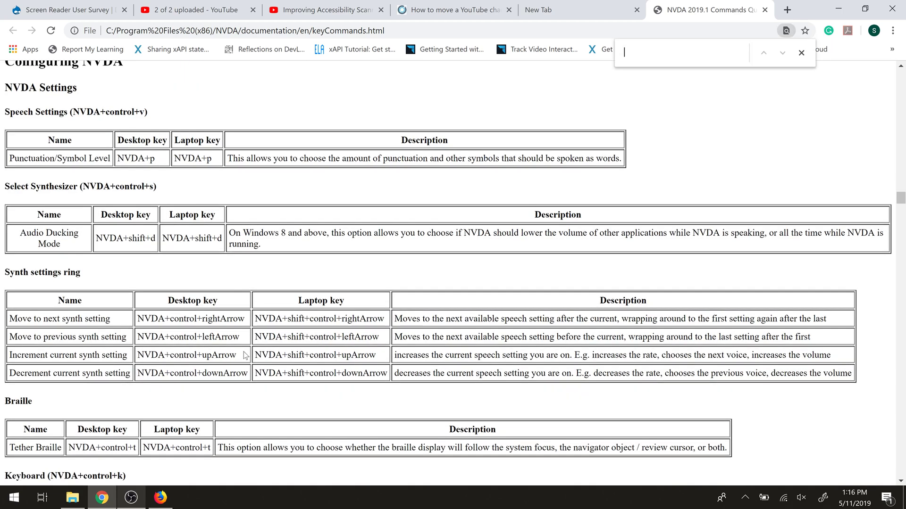
{"action": "type", "text": "forms"}
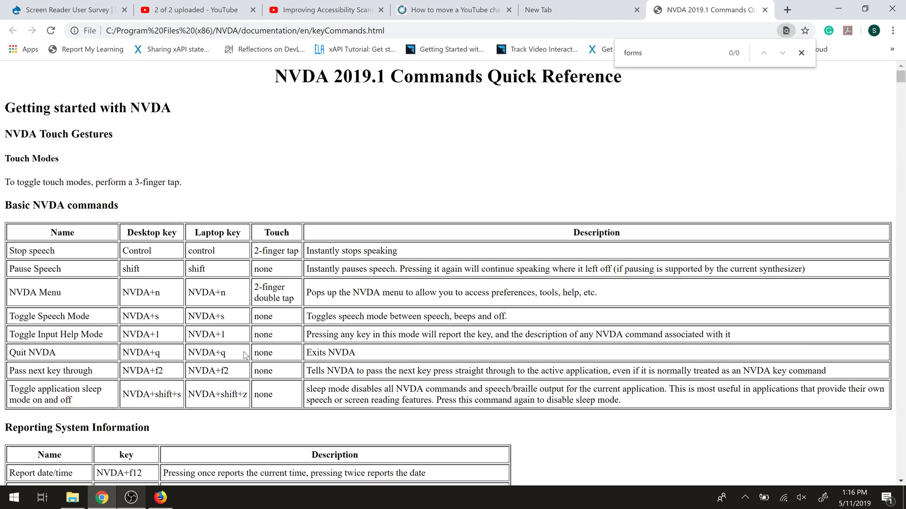
{"action": "key", "text": "BackSpace"}
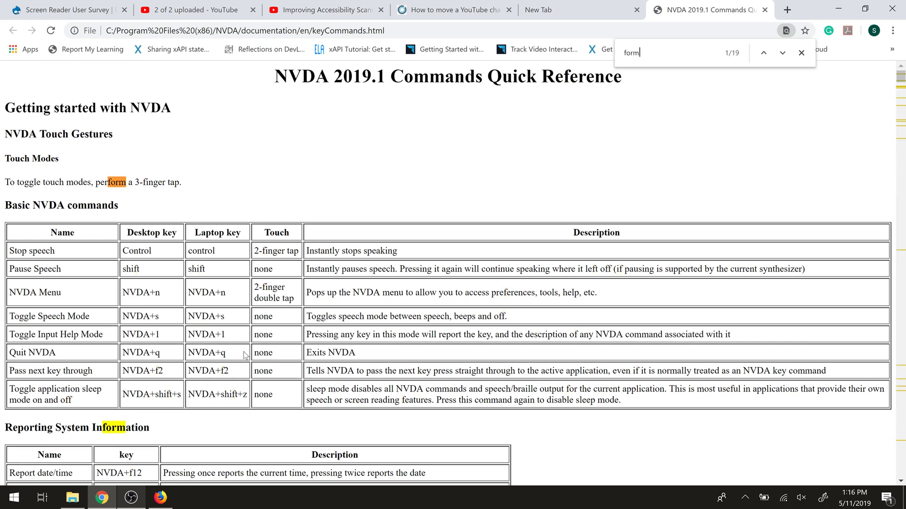
Step: Step through the matches for "form" to the form field entry under Single Letter Navigation and review the keys listed there
{"action": "left_click", "coordinate": [783, 54]}
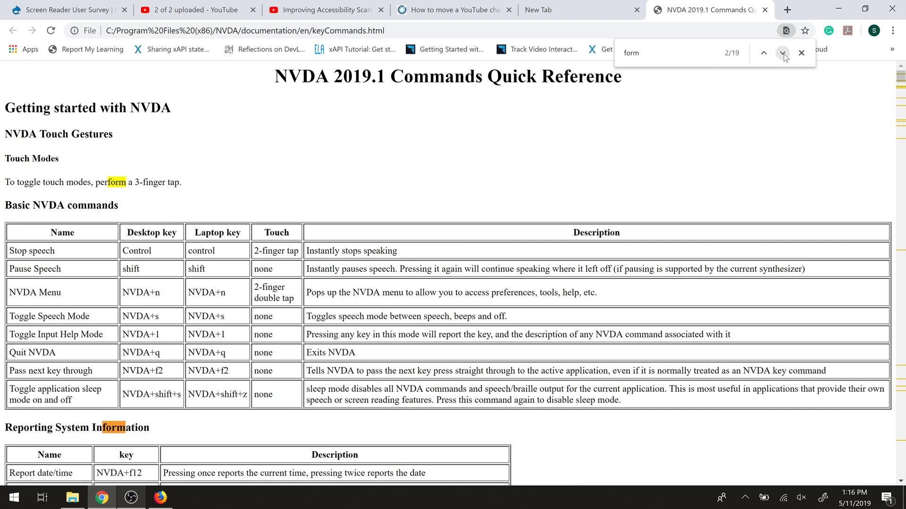
{"action": "left_click", "coordinate": [783, 53]}
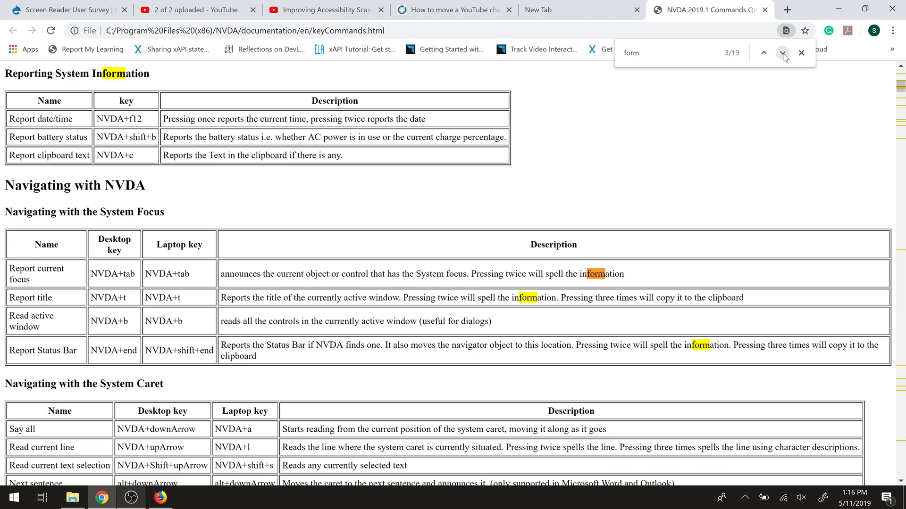
{"action": "left_click", "coordinate": [783, 53]}
{"action": "left_click", "coordinate": [783, 54]}
{"action": "left_click", "coordinate": [783, 54]}
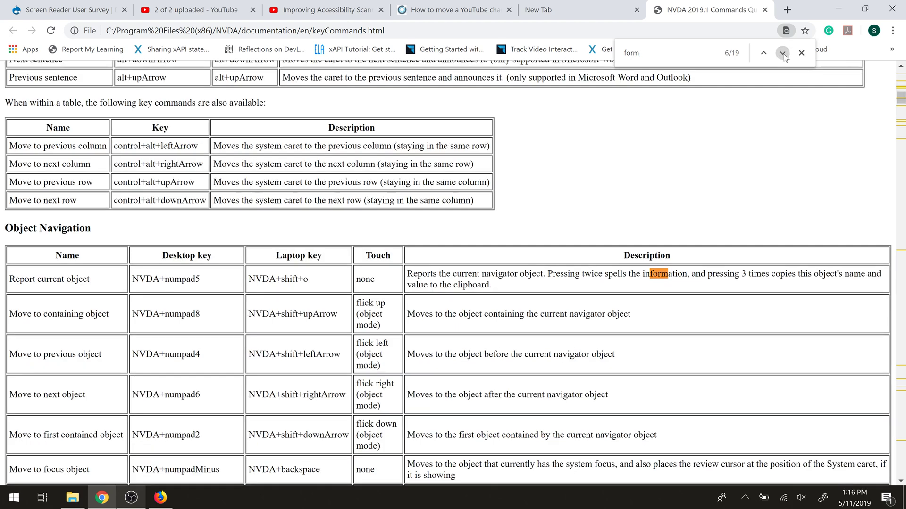
{"action": "left_click", "coordinate": [783, 54]}
{"action": "left_click", "coordinate": [783, 54]}
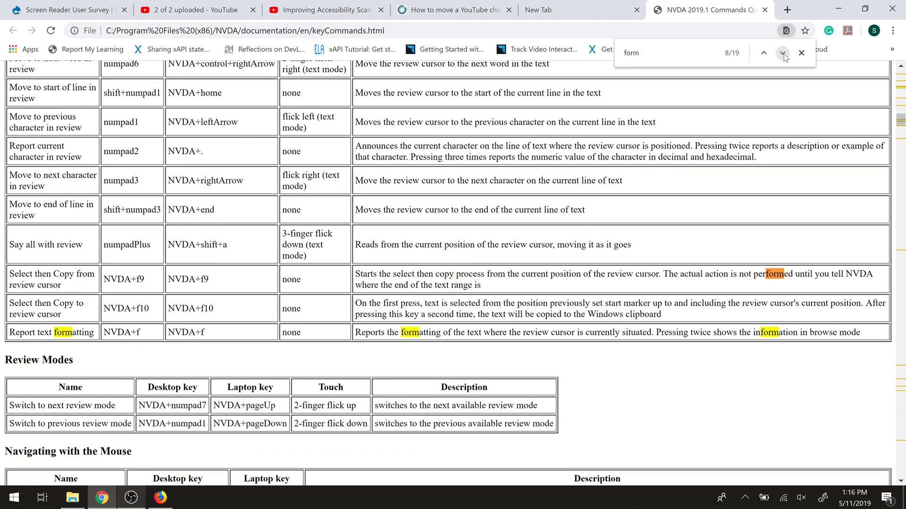
{"action": "left_click", "coordinate": [783, 54]}
{"action": "left_click", "coordinate": [783, 54]}
{"action": "left_click", "coordinate": [783, 54]}
{"action": "left_click", "coordinate": [783, 54]}
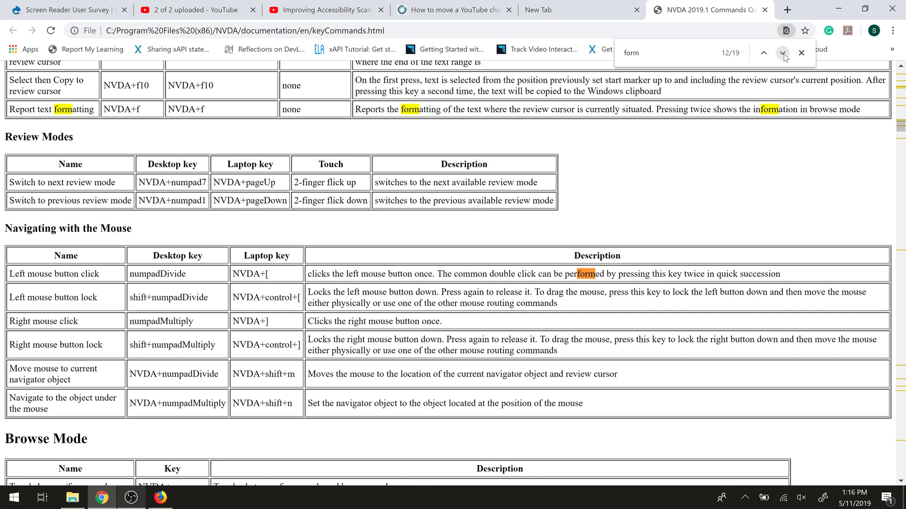
{"action": "left_click", "coordinate": [783, 54]}
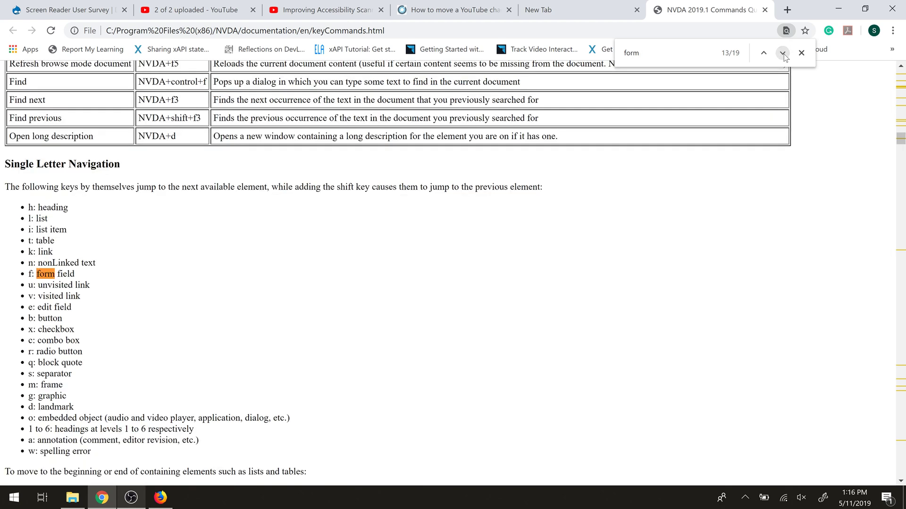
{"action": "scroll", "coordinate": [470, 286], "scroll_direction": "down", "scroll_amount": 3}
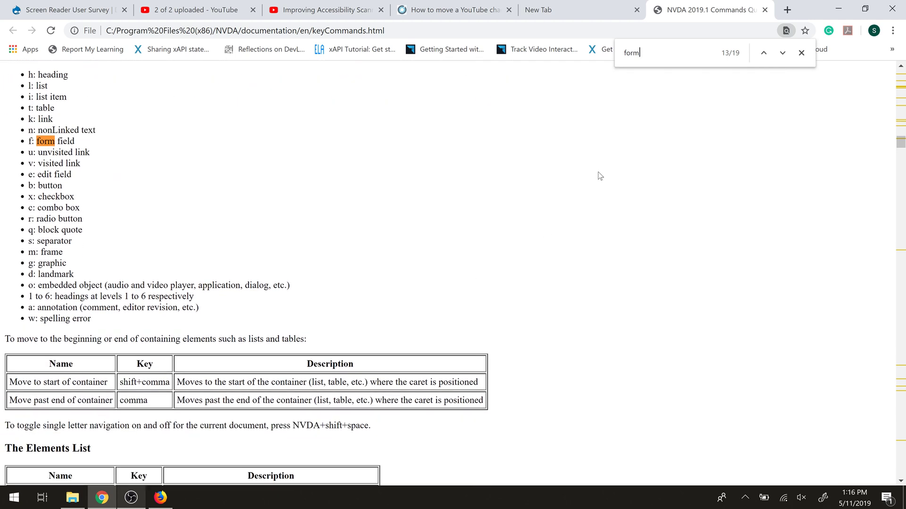
Step: Check the remaining matches for "form" in the braille display tables through to the last one
{"action": "left_click", "coordinate": [782, 53]}
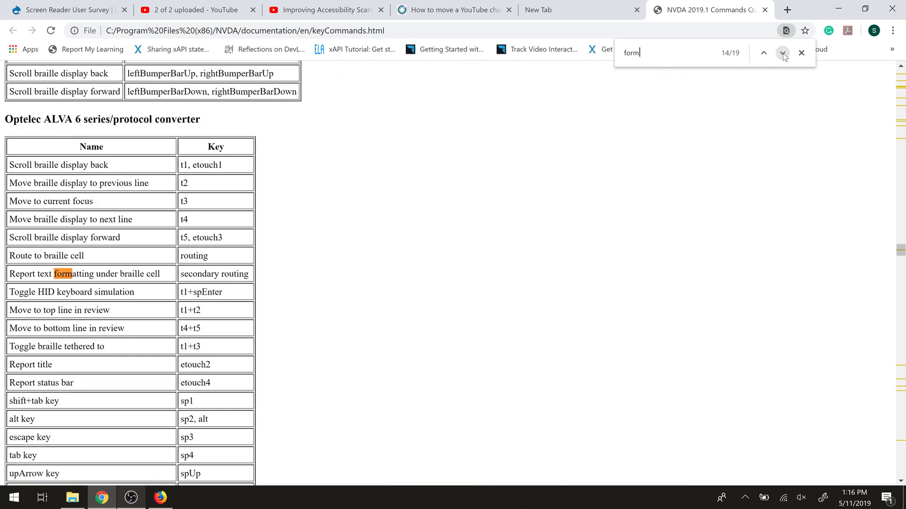
{"action": "left_click", "coordinate": [782, 54]}
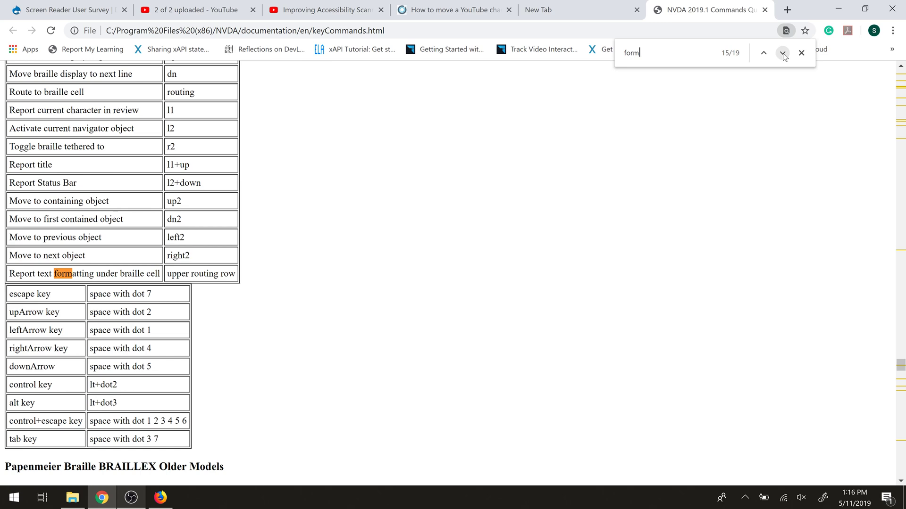
{"action": "left_click", "coordinate": [783, 54]}
{"action": "left_click", "coordinate": [783, 53]}
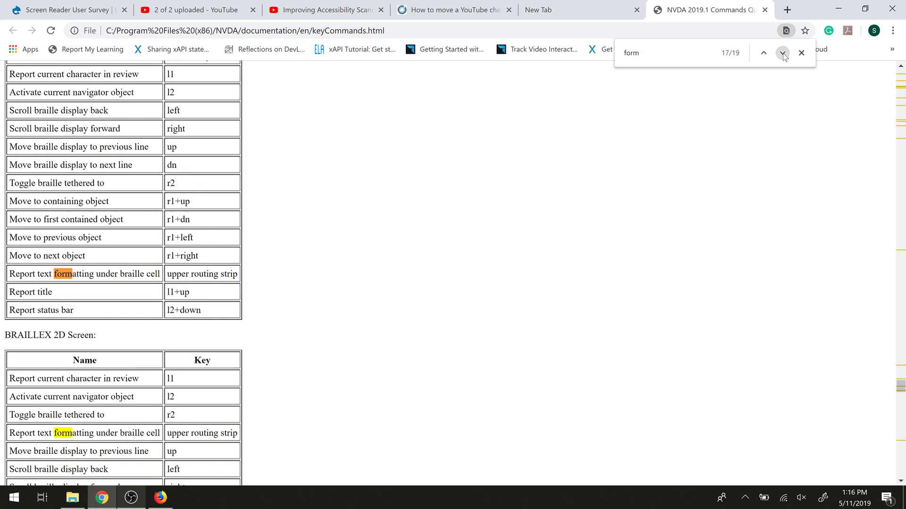
{"action": "left_click", "coordinate": [783, 54]}
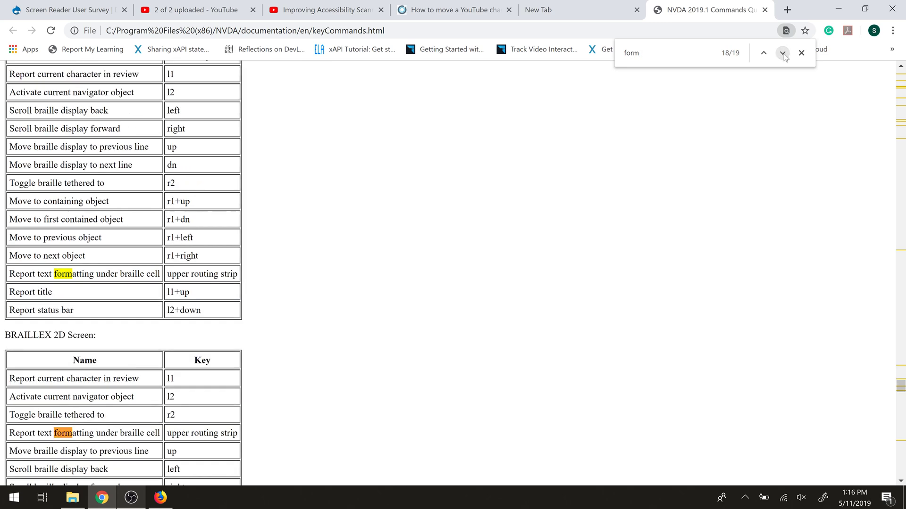
{"action": "left_click", "coordinate": [783, 53]}
{"action": "scroll", "coordinate": [571, 292], "scroll_direction": "down", "scroll_amount": 5}
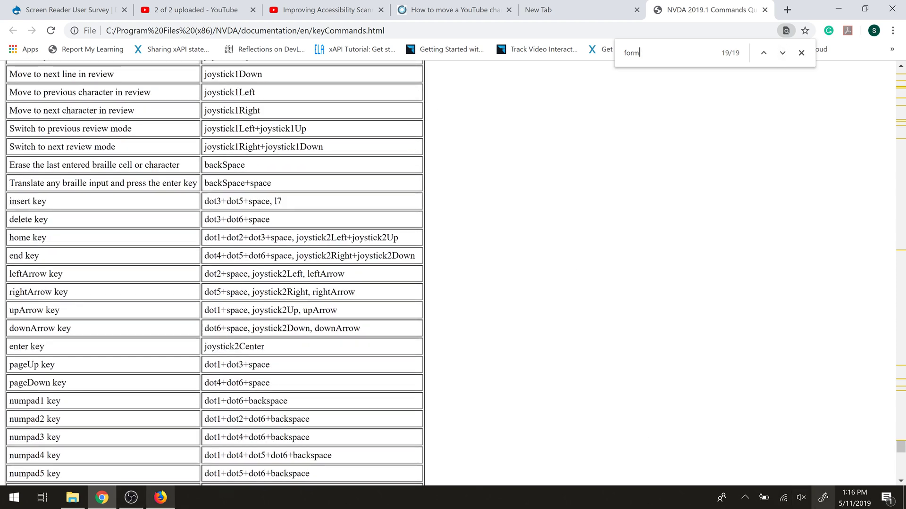
Step: Open the User Guide from NVDA's help
{"action": "right_click", "coordinate": [745, 497]}
{"action": "left_click", "coordinate": [744, 498]}
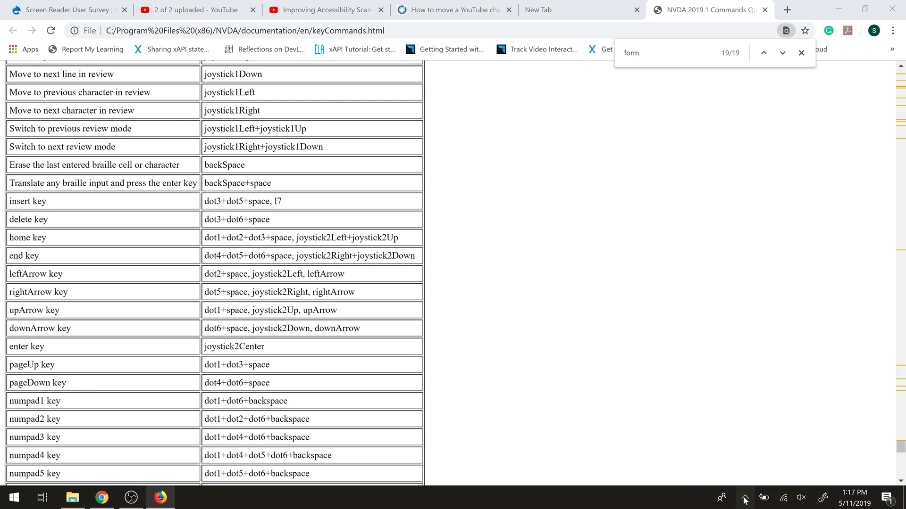
{"action": "right_click", "coordinate": [757, 428]}
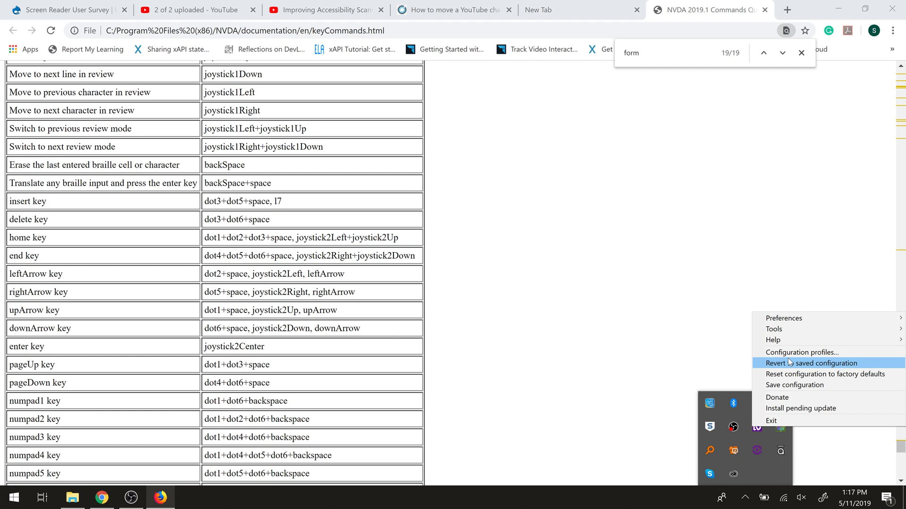
{"action": "mouse_move", "coordinate": [784, 344]}
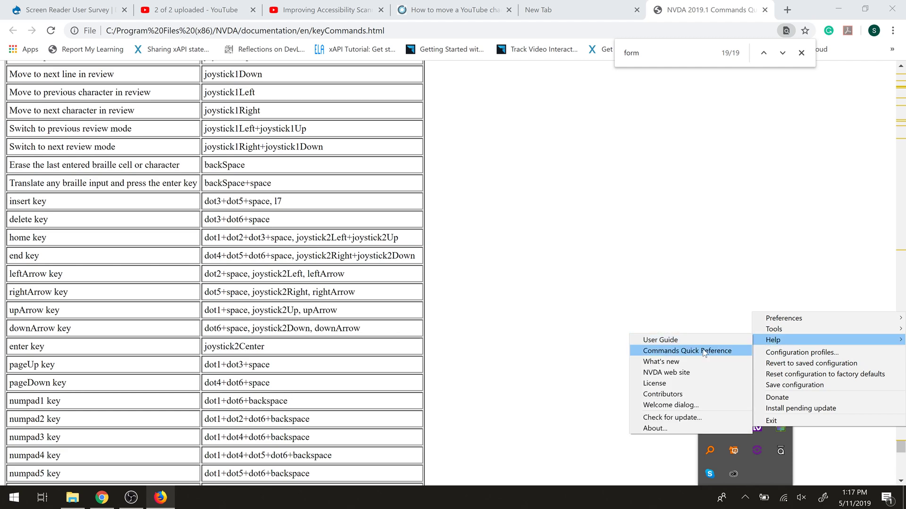
{"action": "left_click", "coordinate": [684, 340]}
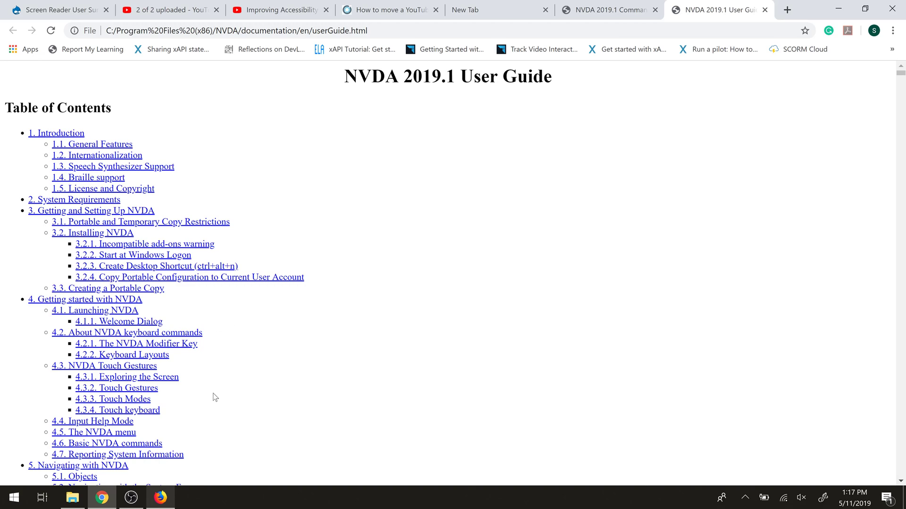
Step: Search the user guide for "combo" and step through the matches to the Variant option under Speech Settings
{"action": "key", "text": "ctrl+f"}
{"action": "type", "text": "combo"}
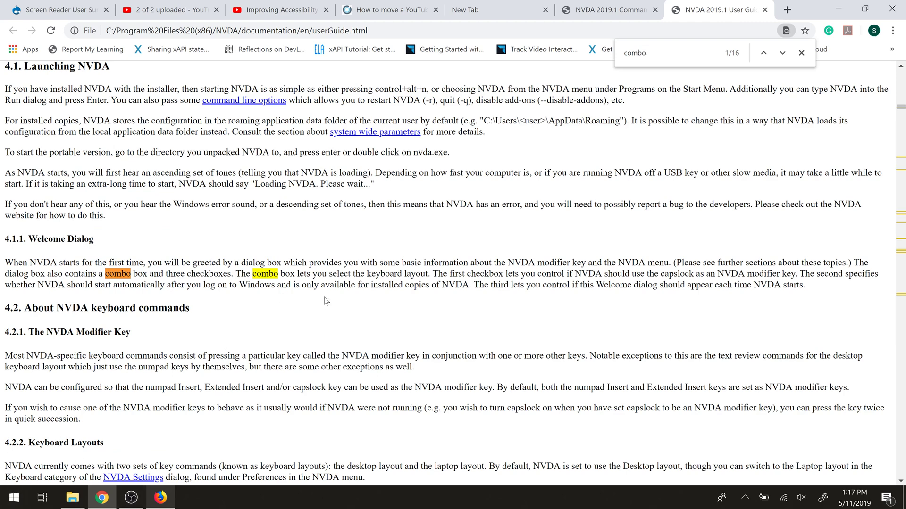
{"action": "left_click", "coordinate": [783, 54]}
{"action": "left_click", "coordinate": [783, 53]}
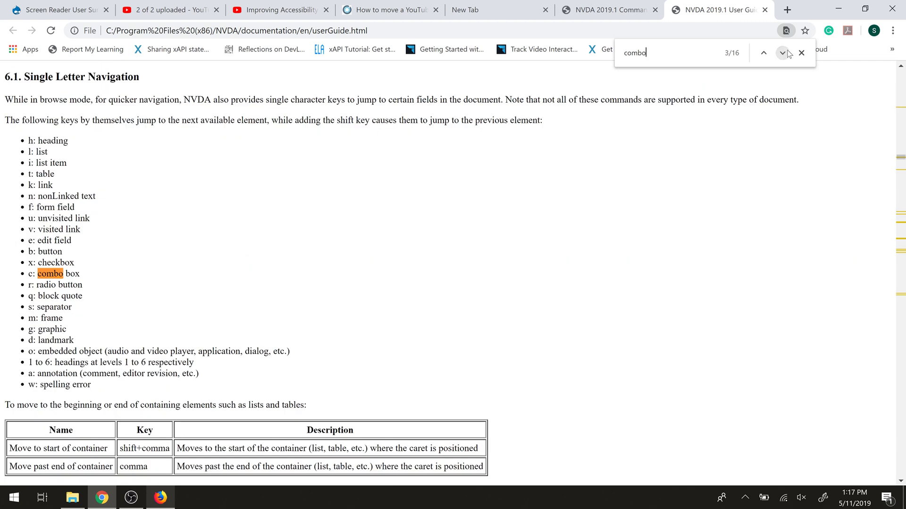
{"action": "left_click", "coordinate": [784, 53]}
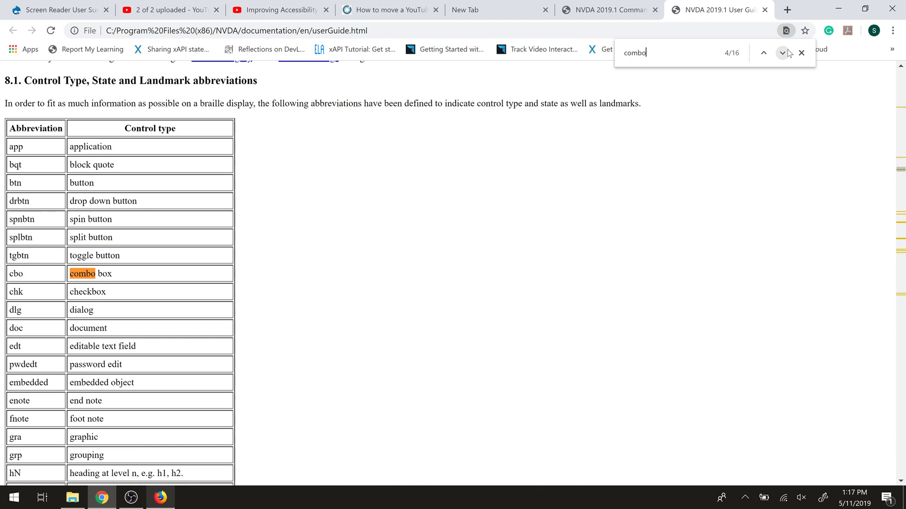
{"action": "left_click", "coordinate": [783, 53]}
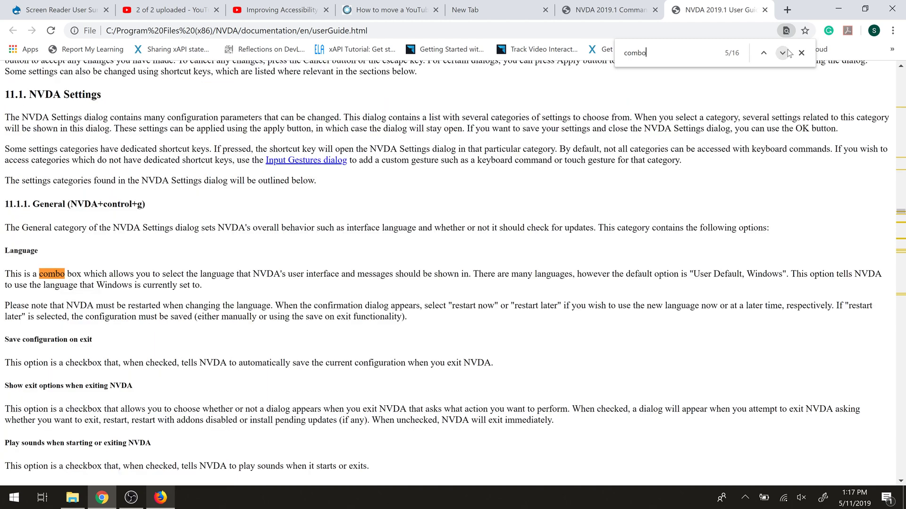
{"action": "left_click", "coordinate": [784, 54]}
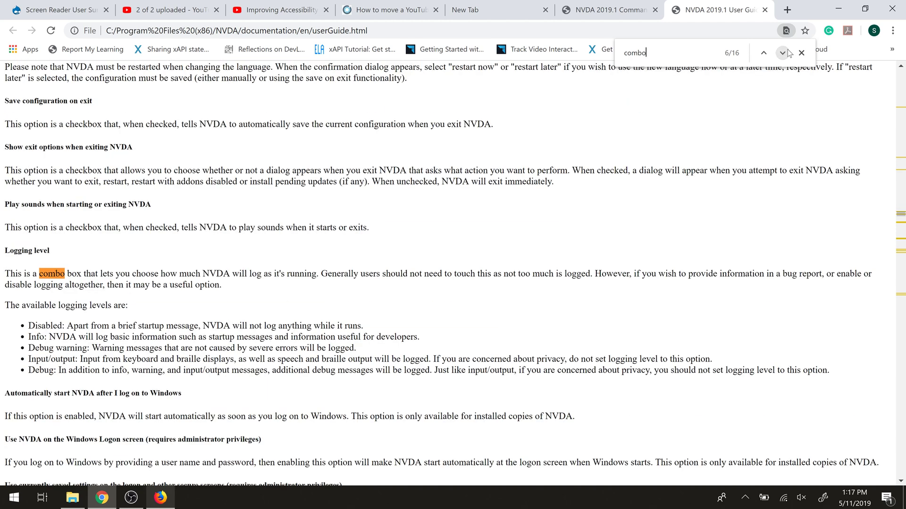
{"action": "left_click", "coordinate": [784, 53]}
{"action": "left_click", "coordinate": [786, 52]}
Step: Search the user guide for "select value", and shorten the search term to "select"
{"action": "left_click_drag", "start_coordinate": [655, 53], "coordinate": [617, 54]}
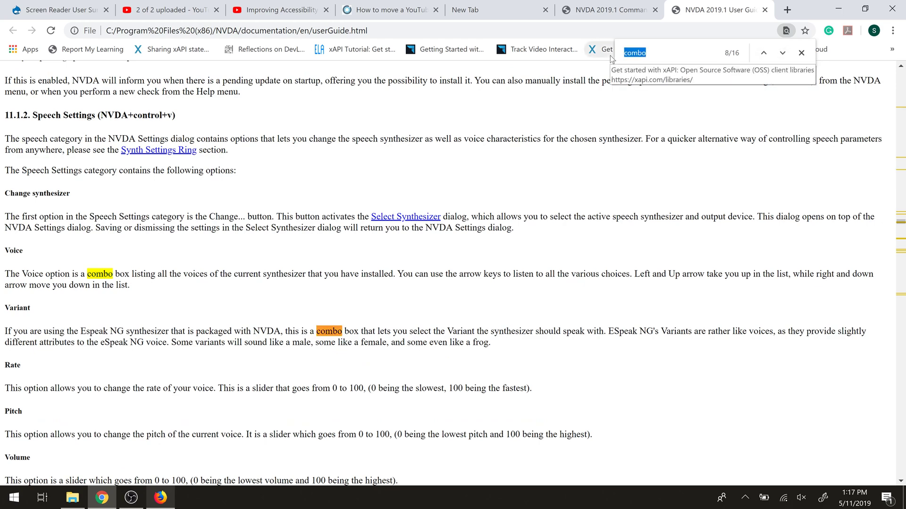
{"action": "type", "text": "select"}
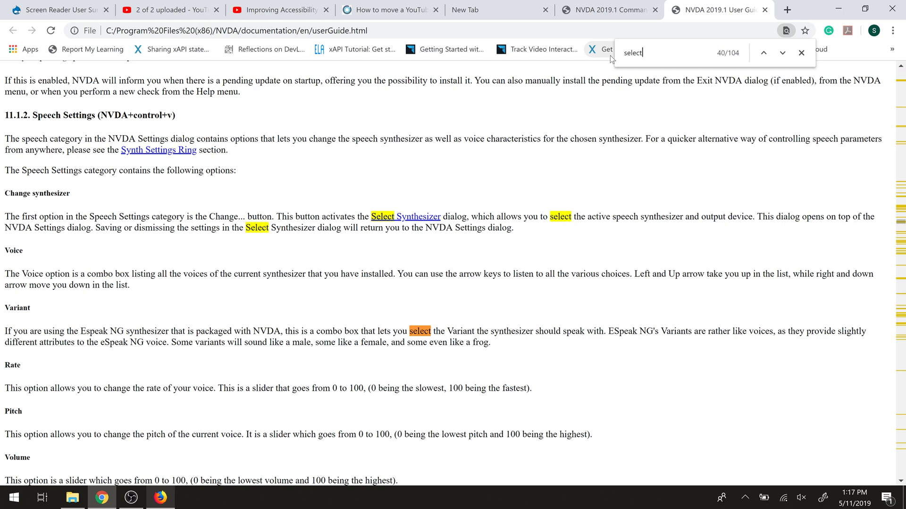
{"action": "type", "text": " value"}
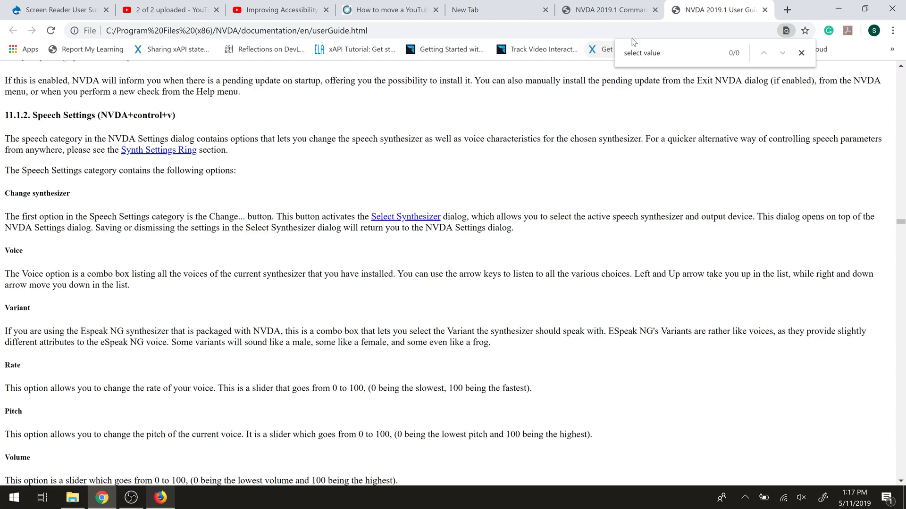
{"action": "key", "text": "BackSpace"}
{"action": "key", "text": "BackSpace"}
{"action": "key", "text": "BackSpace"}
{"action": "key", "text": "BackSpace"}
{"action": "key", "text": "BackSpace"}
{"action": "key", "text": "BackSpace"}
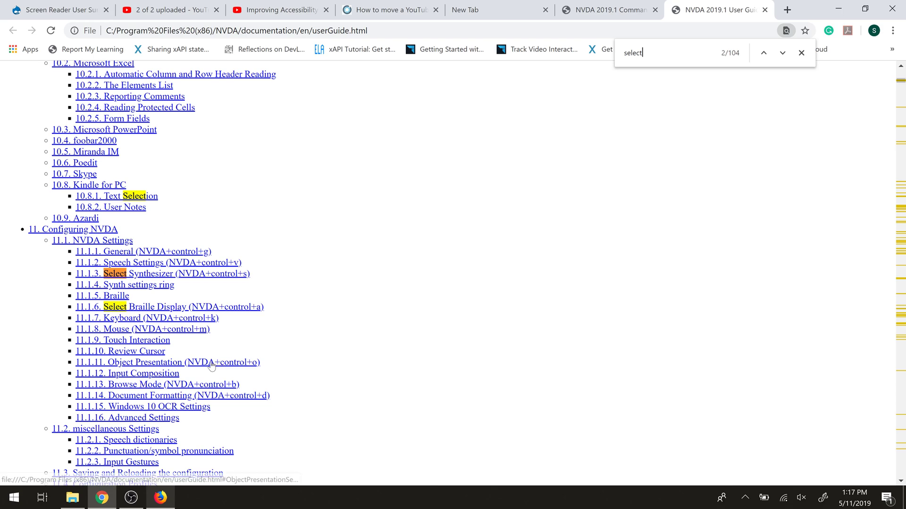
Step: Look at the guide's Mouse settings section 11.1.8, and return to the table of contents
{"action": "left_click", "coordinate": [163, 330]}
{"action": "scroll", "coordinate": [164, 333], "scroll_direction": "up", "scroll_amount": 5}
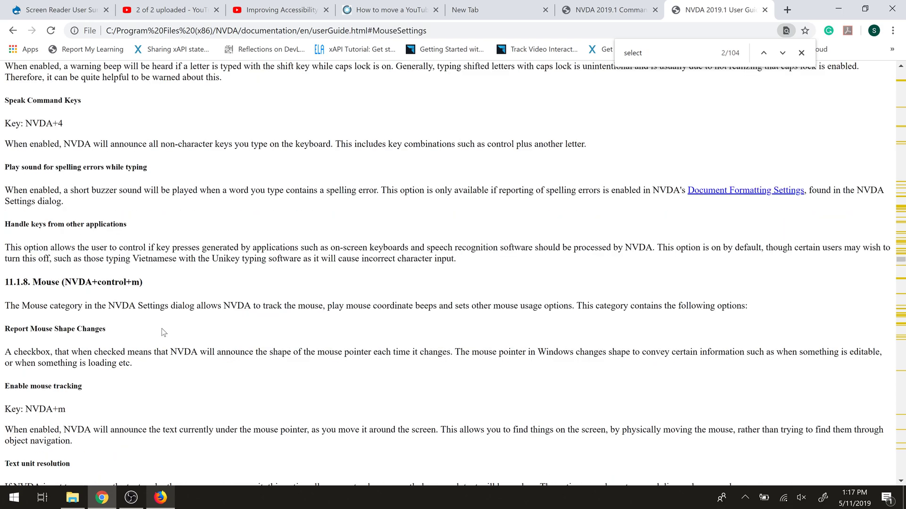
{"action": "left_click", "coordinate": [15, 31]}
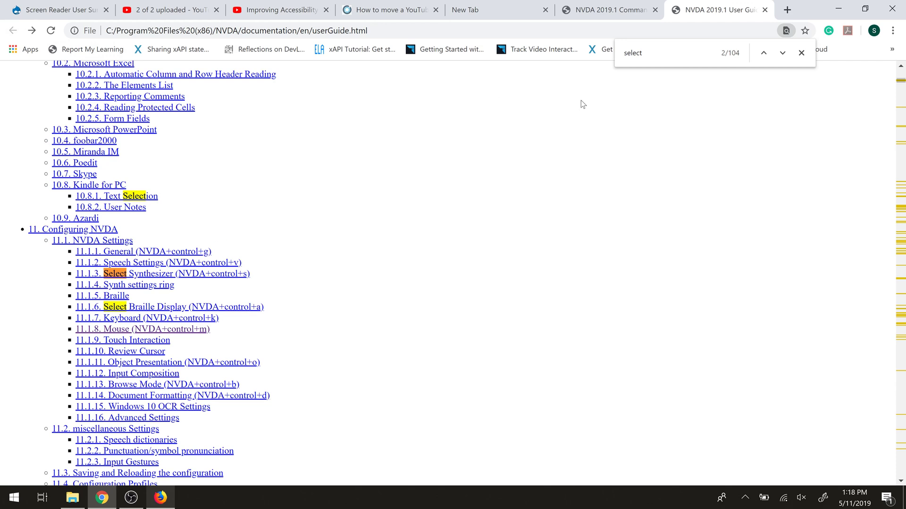
Step: Go back to the Screen Reader User Survey page and unmute the headset speakers
{"action": "left_click", "coordinate": [64, 9]}
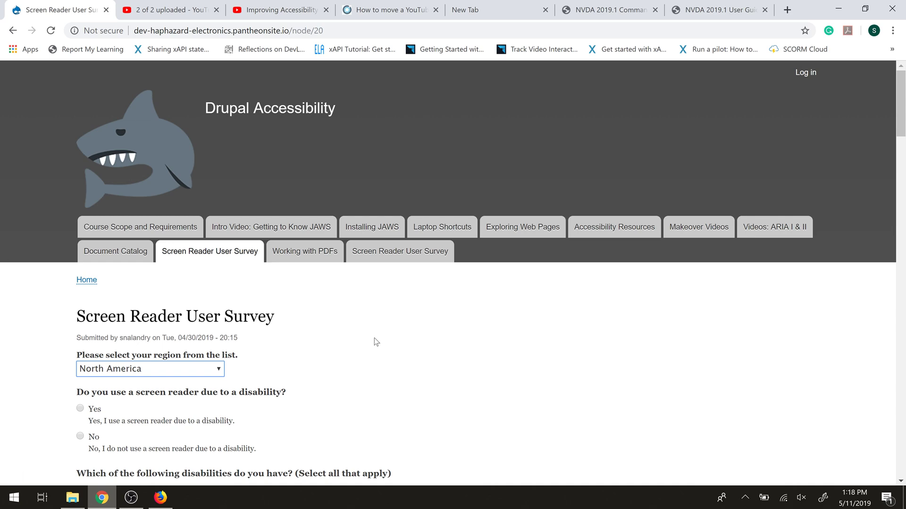
{"action": "left_click", "coordinate": [802, 498]}
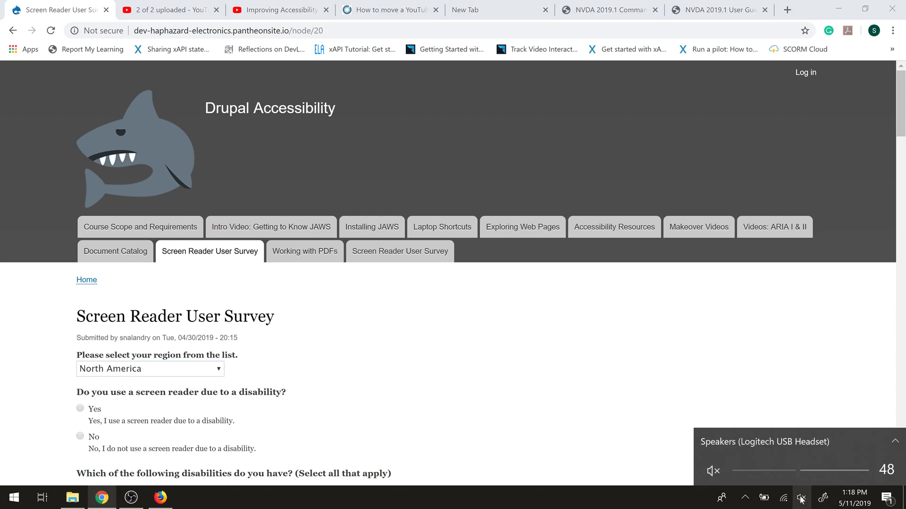
{"action": "left_click", "coordinate": [713, 470]}
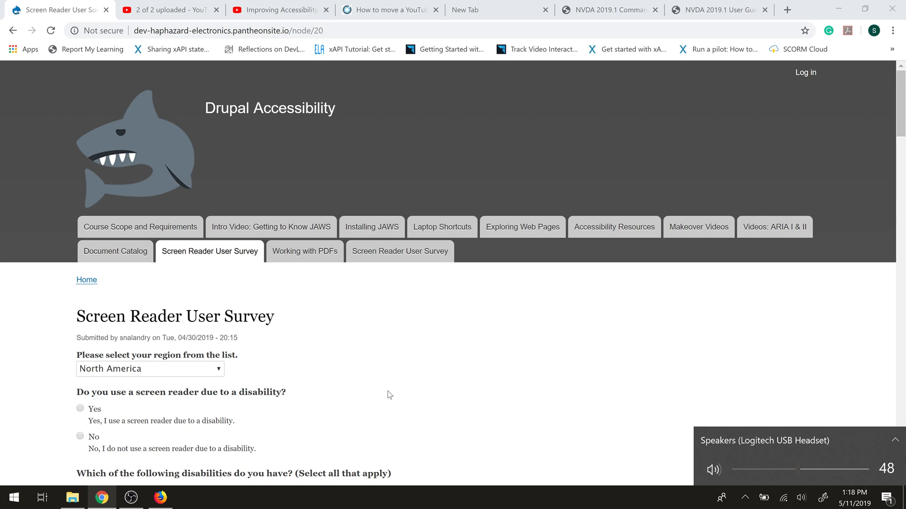
{"action": "left_click", "coordinate": [254, 372]}
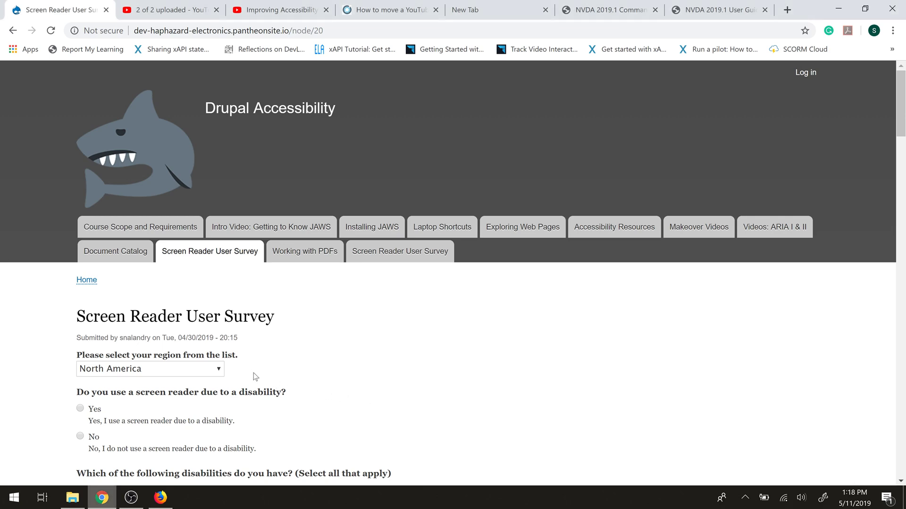
Step: Try to choose Yes for the screen reader disability question by keyboard, and return to the form from the submission confirmation
{"action": "scroll", "coordinate": [253, 373], "scroll_direction": "down", "scroll_amount": 1}
{"action": "scroll", "coordinate": [253, 372], "scroll_direction": "down", "scroll_amount": 1}
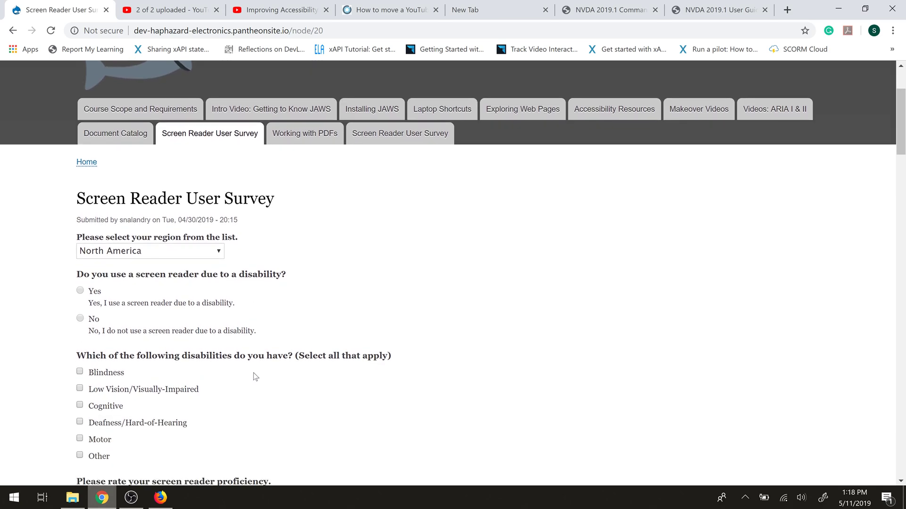
{"action": "key", "text": "Tab"}
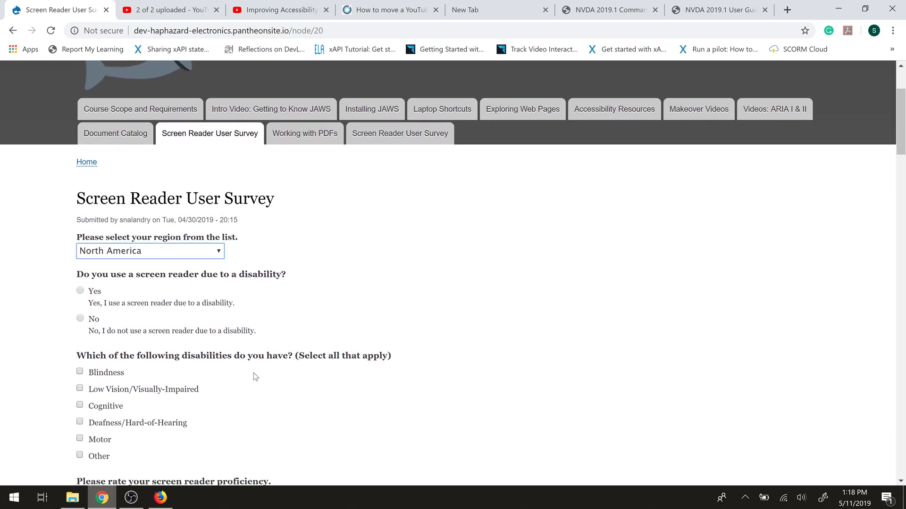
{"action": "key", "text": "Tab"}
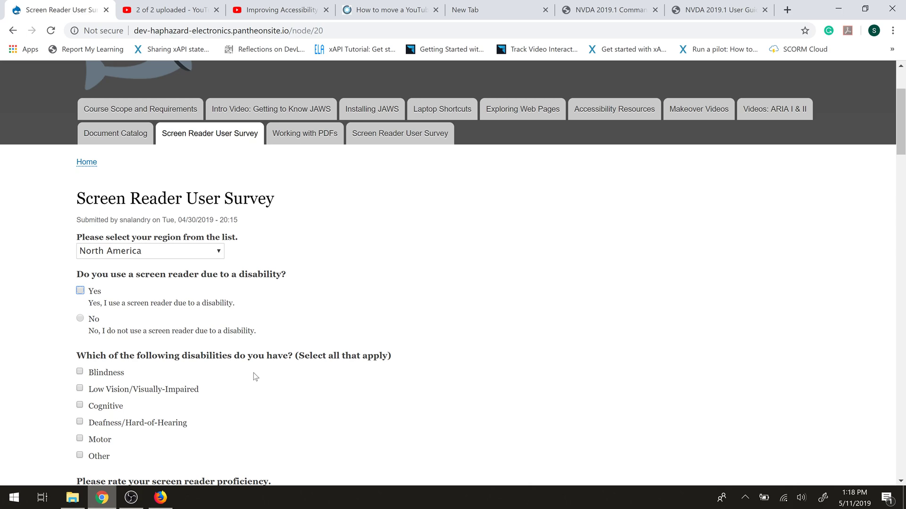
{"action": "key", "text": "Return"}
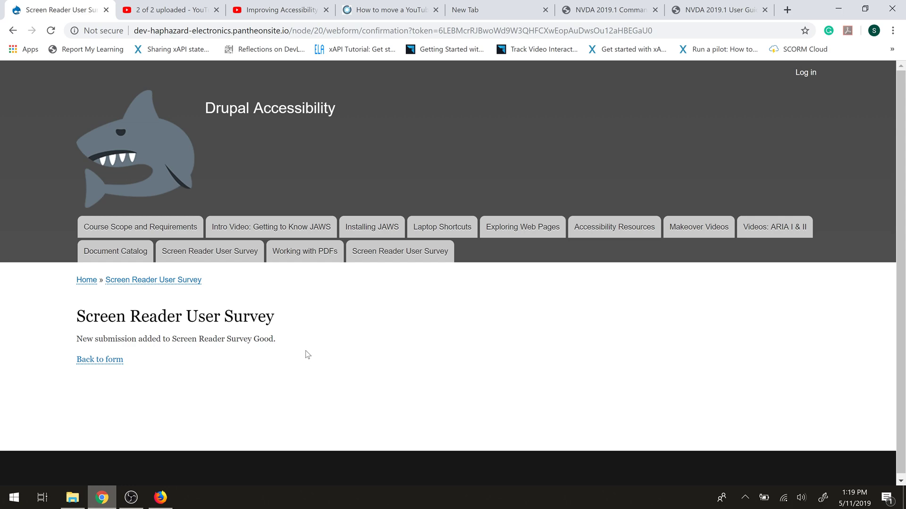
{"action": "left_click", "coordinate": [111, 360]}
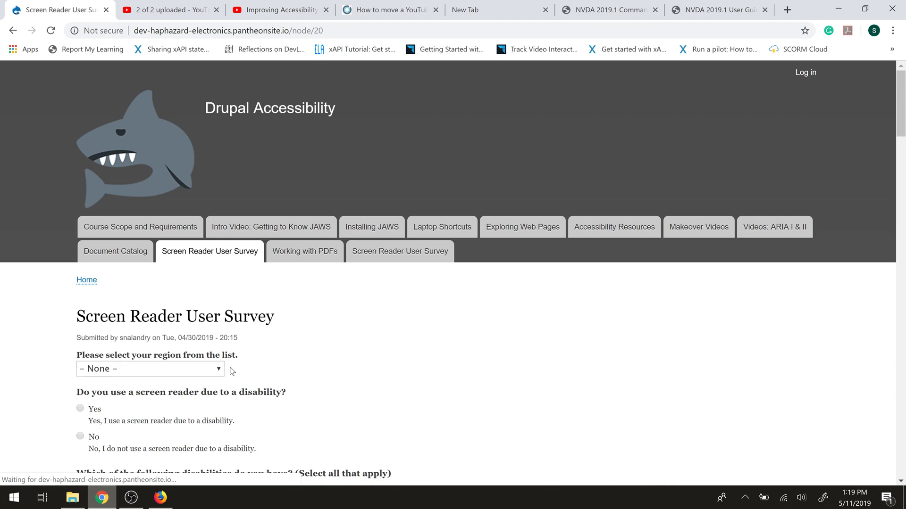
Step: Choose North America as the survey region
{"action": "left_click", "coordinate": [193, 369]}
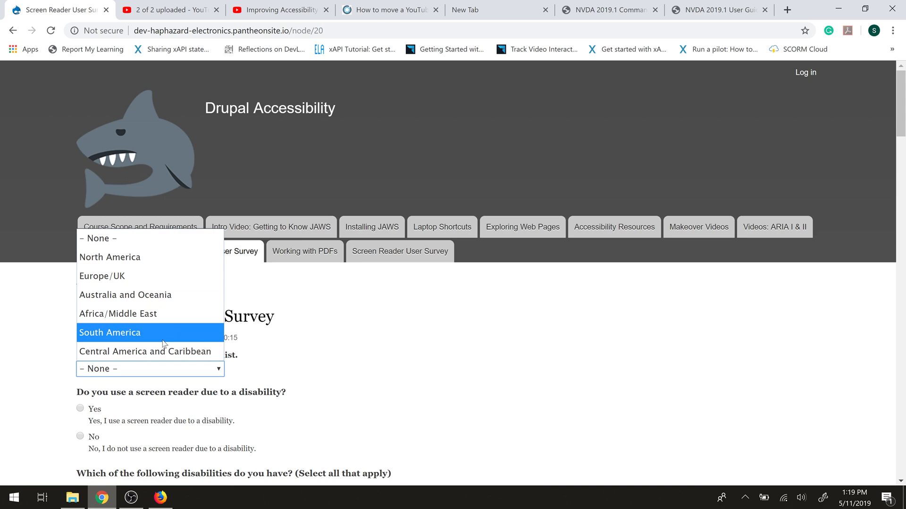
{"action": "key", "text": "Up"}
{"action": "key", "text": "Up"}
{"action": "key", "text": "Up"}
{"action": "key", "text": "Up"}
{"action": "key", "text": "Return"}
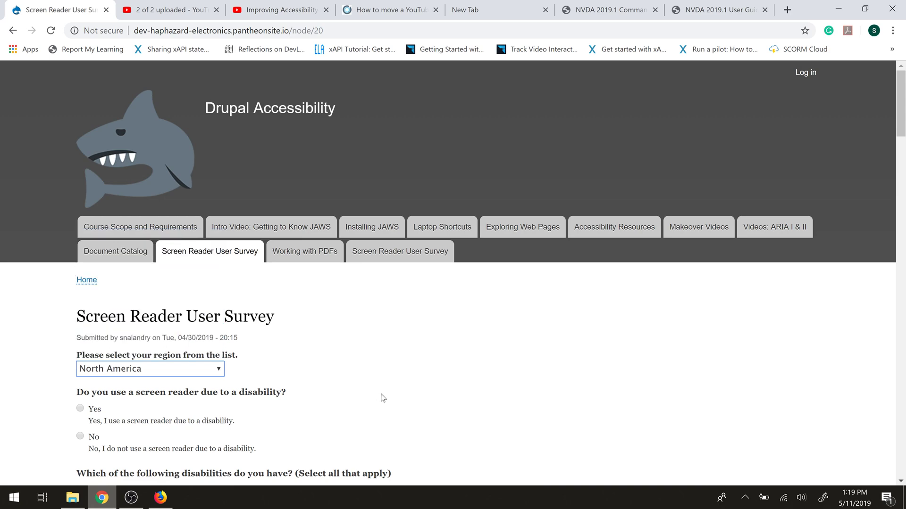
Step: Answer Yes to using a screen reader due to a disability, alternating between the Yes and No options by keyboard
{"action": "key", "text": "Tab"}
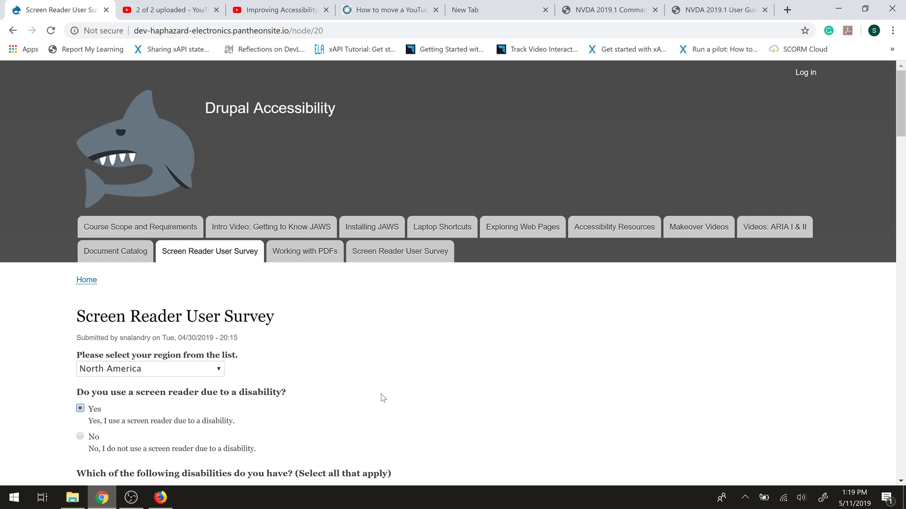
{"action": "key", "text": "Down"}
{"action": "key", "text": "Up"}
{"action": "key", "text": "Down"}
{"action": "key", "text": "Up"}
Step: Move back and forth through the disability options by keyboard and check Cognitive, Deafness/Hard-of-Hearing, Motor and Other
{"action": "key", "text": "Tab"}
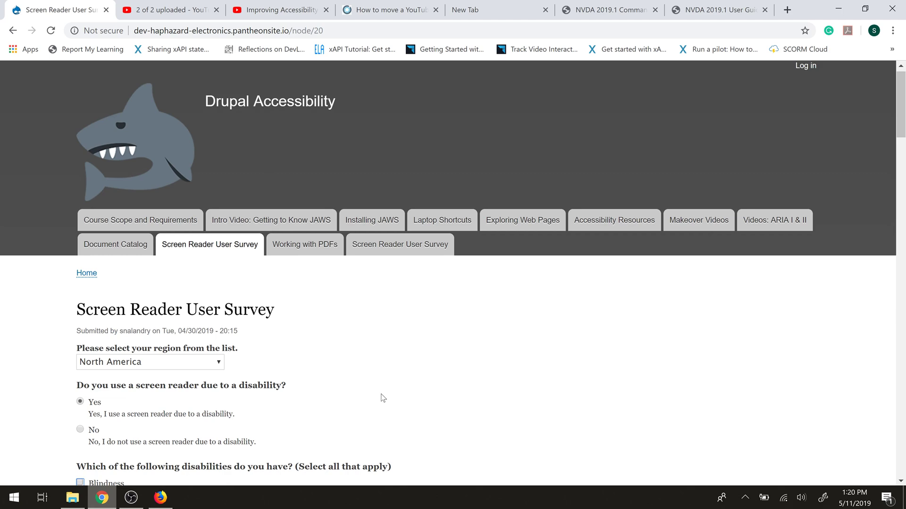
{"action": "scroll", "coordinate": [474, 354], "scroll_direction": "down", "scroll_amount": 5}
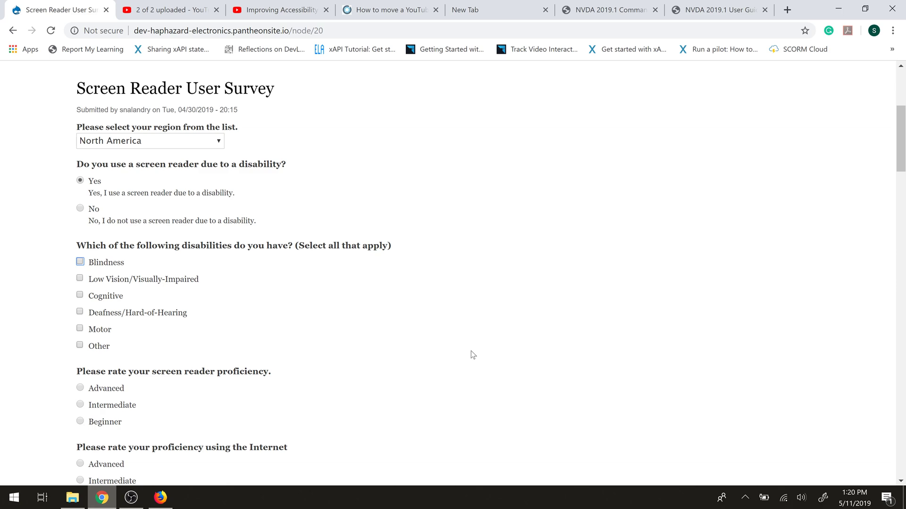
{"action": "key", "text": "Tab"}
{"action": "key", "text": "Tab"}
{"action": "key", "text": "Tab"}
{"action": "key", "text": "Tab"}
{"action": "key", "text": "Tab"}
{"action": "key", "text": "shift+Tab"}
{"action": "key", "text": "shift+Tab"}
{"action": "key", "text": "shift+Tab"}
{"action": "key", "text": "shift+Tab"}
{"action": "key", "text": "shift+Tab"}
{"action": "key", "text": "Tab"}
{"action": "key", "text": "Tab"}
{"action": "key", "text": "Tab"}
{"action": "key", "text": "Tab"}
{"action": "key", "text": "Tab"}
Step: Rate the screen reader proficiency as Beginner
{"action": "key", "text": "Tab"}
{"action": "key", "text": "Down"}
{"action": "key", "text": "Down"}
Step: Move through both Internet proficiency questions by keyboard and answer Advanced for each
{"action": "scroll", "coordinate": [511, 323], "scroll_direction": "down", "scroll_amount": 3}
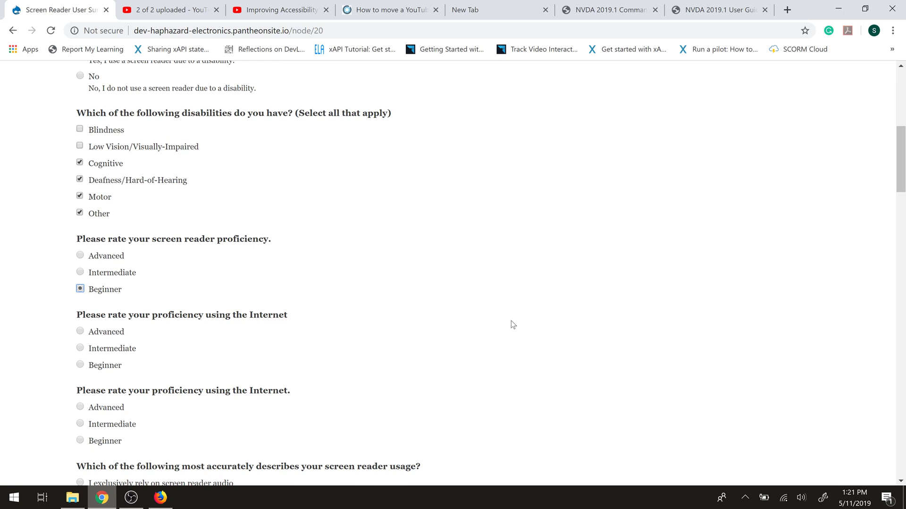
{"action": "key", "text": "Tab"}
{"action": "key", "text": "Down"}
{"action": "key", "text": "Down"}
{"action": "key", "text": "Tab"}
{"action": "key", "text": "Tab"}
{"action": "key", "text": "Tab"}
{"action": "scroll", "coordinate": [531, 304], "scroll_direction": "down", "scroll_amount": 4}
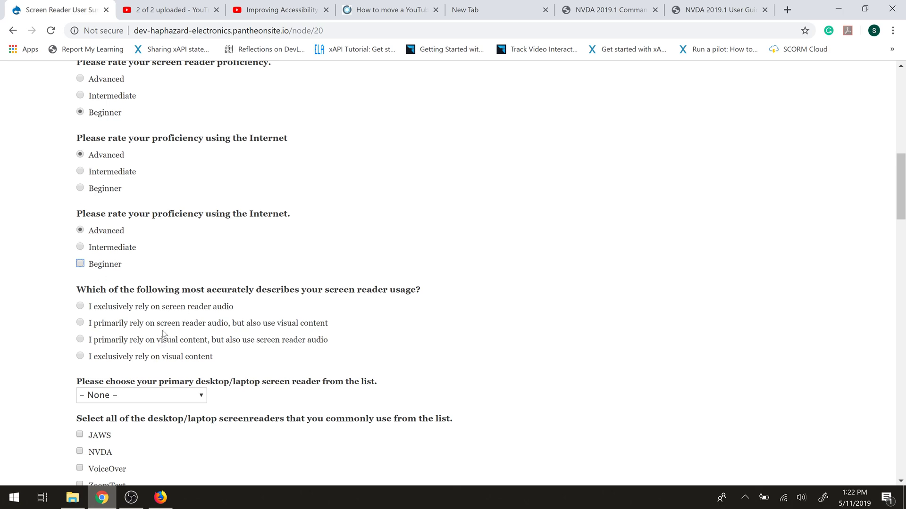
Step: Answer "I exclusively rely on screen reader audio" for screen reader usage and choose Narrator as the primary desktop/laptop screen reader
{"action": "left_click", "coordinate": [81, 306]}
{"action": "left_click", "coordinate": [199, 397]}
{"action": "left_click", "coordinate": [177, 362]}
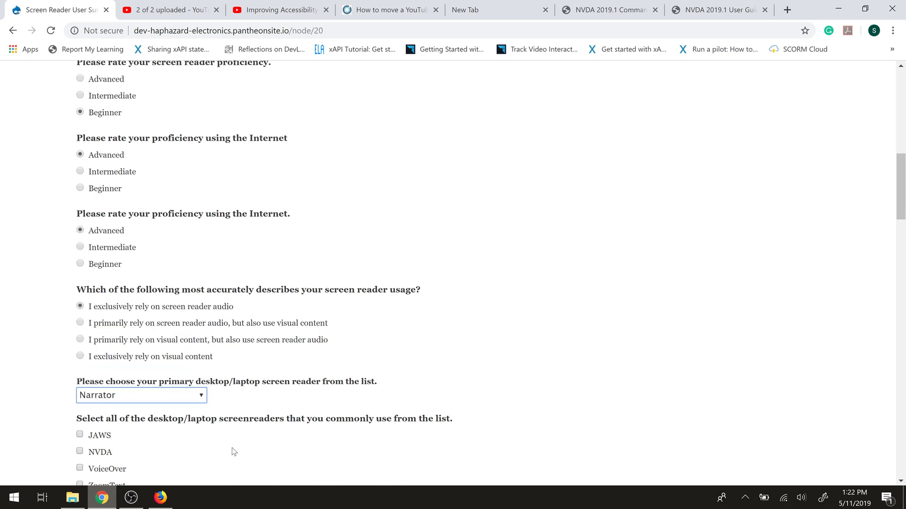
Step: Check JAWS and NVDA as the commonly used desktop/laptop screen readers
{"action": "scroll", "coordinate": [232, 452], "scroll_direction": "down", "scroll_amount": 2}
{"action": "left_click", "coordinate": [79, 317]}
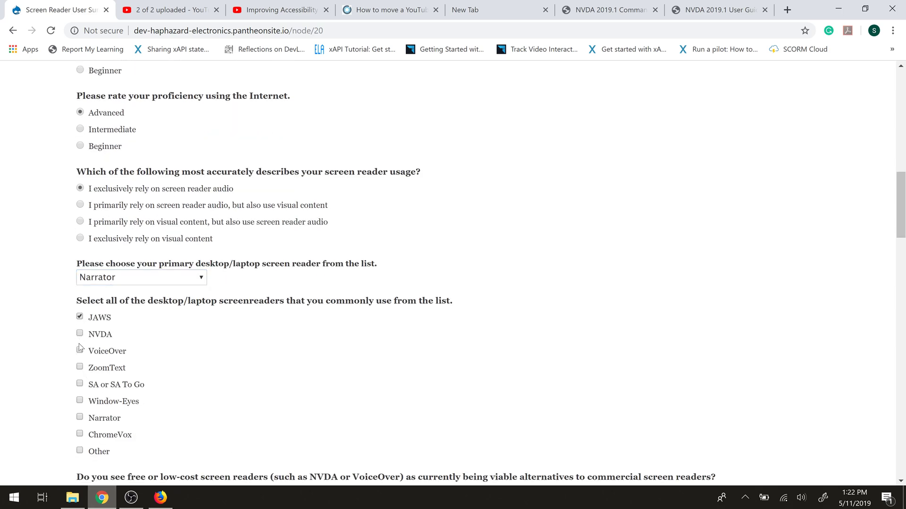
{"action": "left_click", "coordinate": [79, 333]}
Step: Answer Yes to free screen readers being viable alternatives and Yes to the primary screen reader being updated in the last year
{"action": "scroll", "coordinate": [217, 415], "scroll_direction": "down", "scroll_amount": 2}
{"action": "left_click", "coordinate": [80, 363]}
{"action": "scroll", "coordinate": [217, 400], "scroll_direction": "down", "scroll_amount": 3}
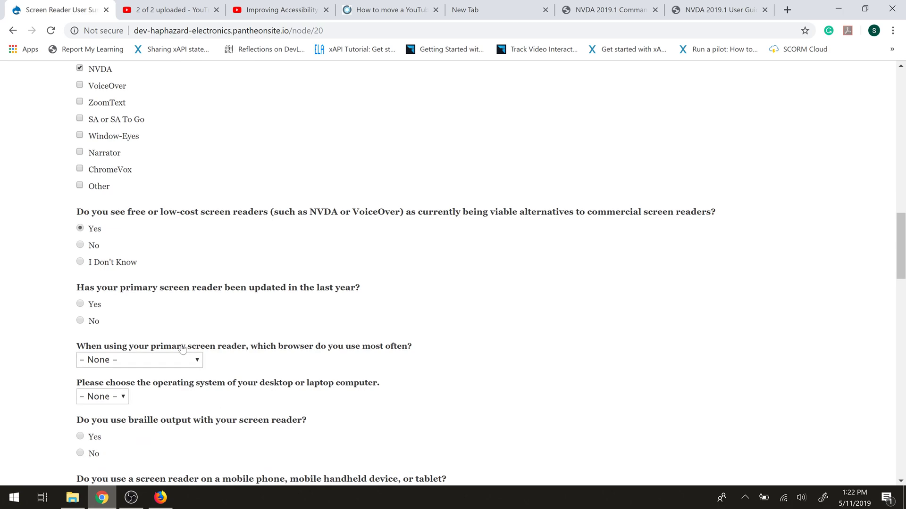
{"action": "left_click", "coordinate": [80, 304]}
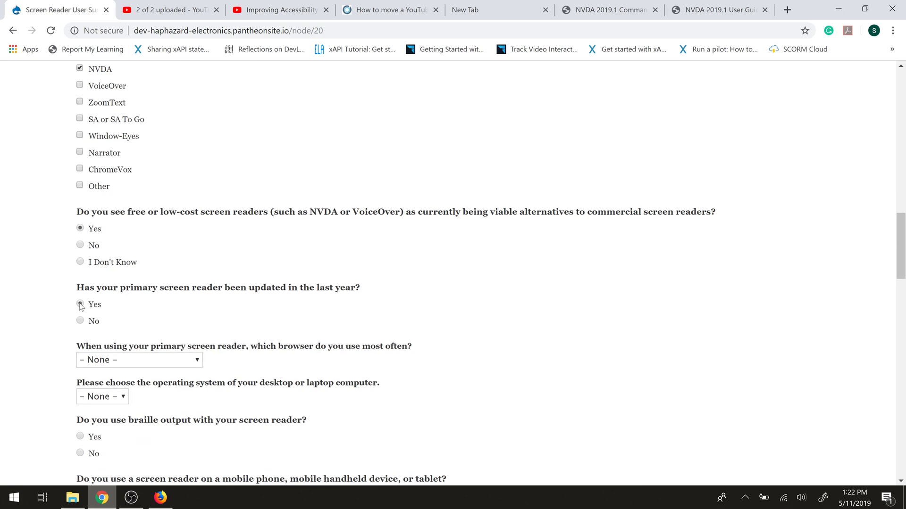
Step: Choose Other as the browser used most with the screen reader and Linux as the desktop or laptop operating system
{"action": "left_click", "coordinate": [121, 365]}
{"action": "left_click", "coordinate": [115, 344]}
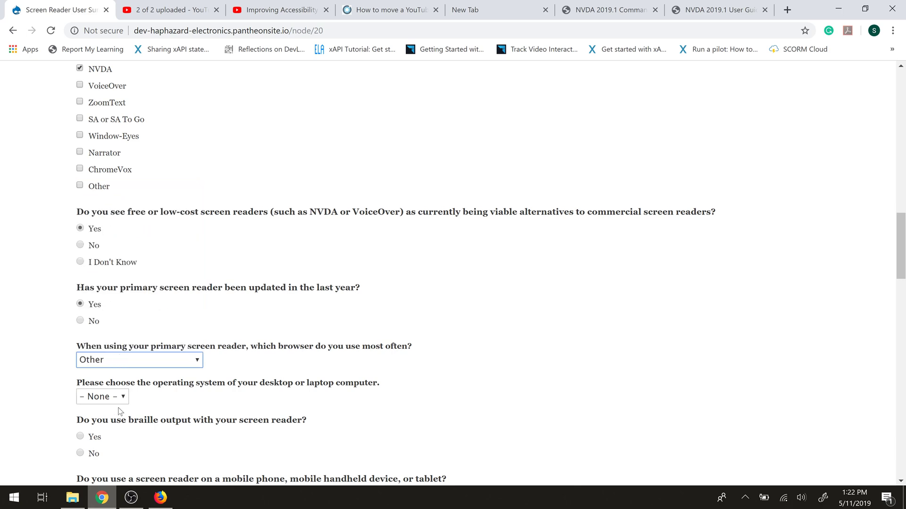
{"action": "left_click", "coordinate": [114, 400]}
{"action": "left_click", "coordinate": [112, 357]}
Step: Answer Yes to braille output and mobile screen reader use, and choose "Apple iPhone, iPad, or iPod touch" as the primary mobile platform
{"action": "scroll", "coordinate": [84, 340], "scroll_direction": "down", "scroll_amount": 3}
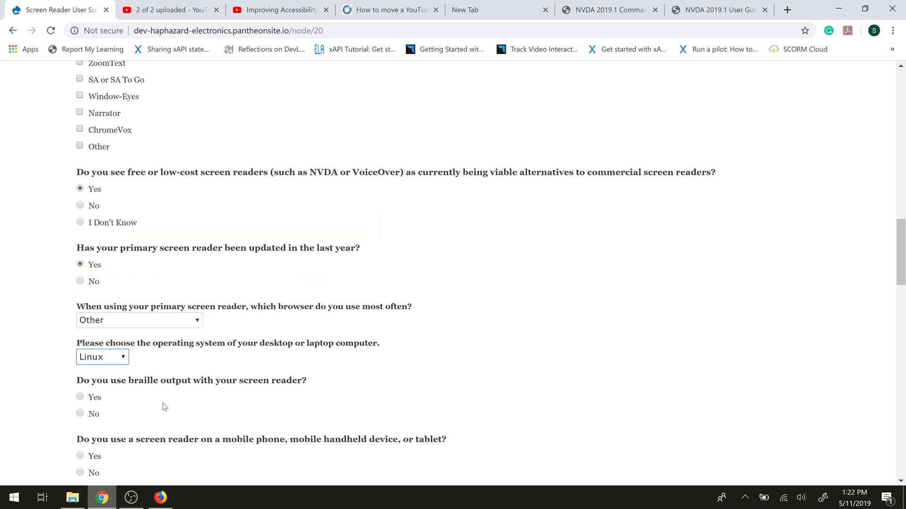
{"action": "left_click", "coordinate": [81, 305]}
{"action": "left_click", "coordinate": [90, 364]}
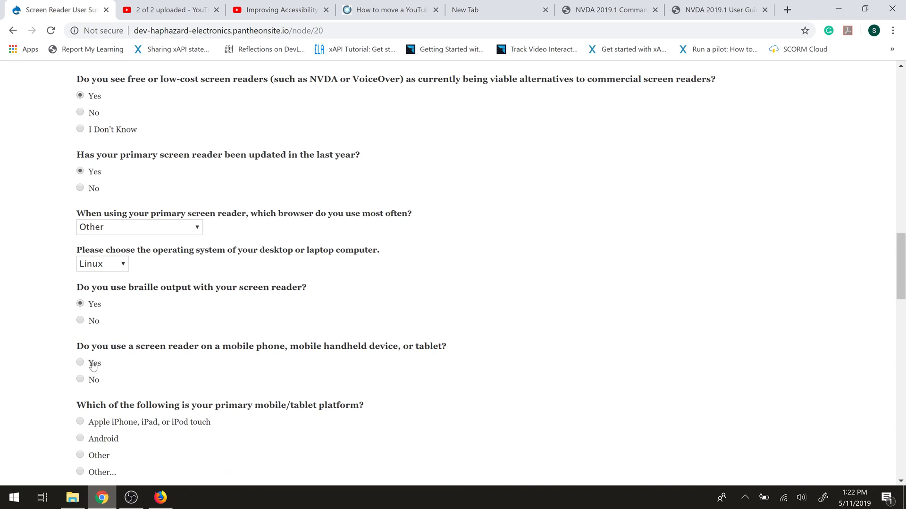
{"action": "left_click", "coordinate": [123, 421]}
Step: Check TalkBack for Android and Voice Assistant as the commonly used mobile screen readers
{"action": "scroll", "coordinate": [137, 434], "scroll_direction": "up", "scroll_amount": 1}
{"action": "scroll", "coordinate": [157, 426], "scroll_direction": "down", "scroll_amount": 2}
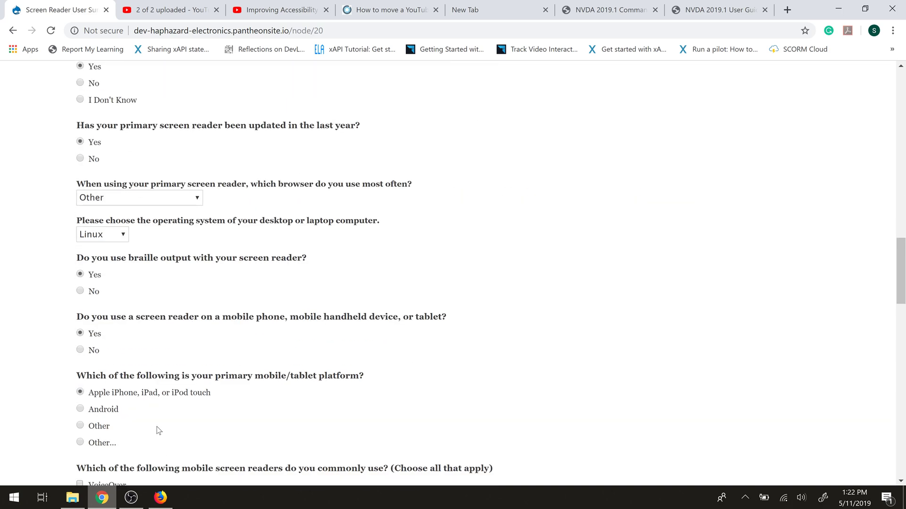
{"action": "scroll", "coordinate": [117, 431], "scroll_direction": "down", "scroll_amount": 3}
{"action": "left_click", "coordinate": [111, 388]}
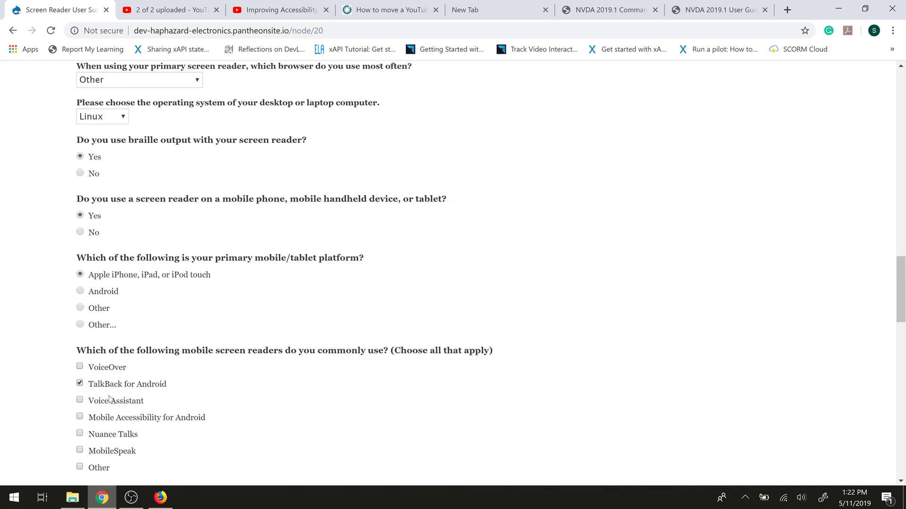
{"action": "left_click", "coordinate": [110, 402]}
Step: Answer Mobile/Tablet device for where a screen reader is used most and Mobile App for common online tasks
{"action": "scroll", "coordinate": [123, 422], "scroll_direction": "down", "scroll_amount": 3}
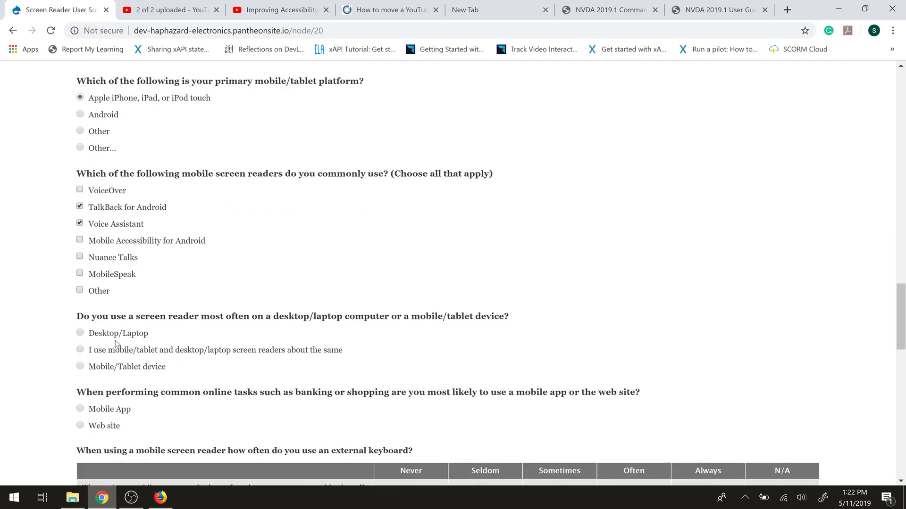
{"action": "left_click", "coordinate": [117, 355]}
{"action": "scroll", "coordinate": [126, 377], "scroll_direction": "down", "scroll_amount": 1}
{"action": "left_click", "coordinate": [116, 351]}
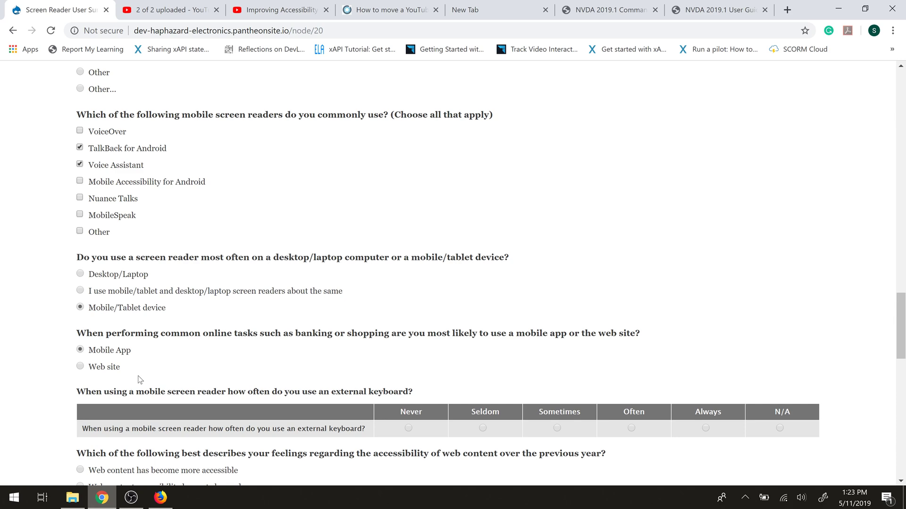
Step: Working by keyboard, change the common online tasks answer to Web site and answer Sometimes for external keyboard use
{"action": "key", "text": "Tab"}
{"action": "key", "text": "Down"}
{"action": "key", "text": "Tab"}
{"action": "key", "text": "Up"}
{"action": "key", "text": "Tab"}
{"action": "key", "text": "Tab"}
{"action": "key", "text": "Right"}
{"action": "key", "text": "Right"}
{"action": "key", "text": "Tab"}
Step: Choose "Web content accessibility has not changed", "Better (more accessible) web sites" for bigger impact, and Very Accessible for social media web sites
{"action": "scroll", "coordinate": [140, 380], "scroll_direction": "down", "scroll_amount": 3}
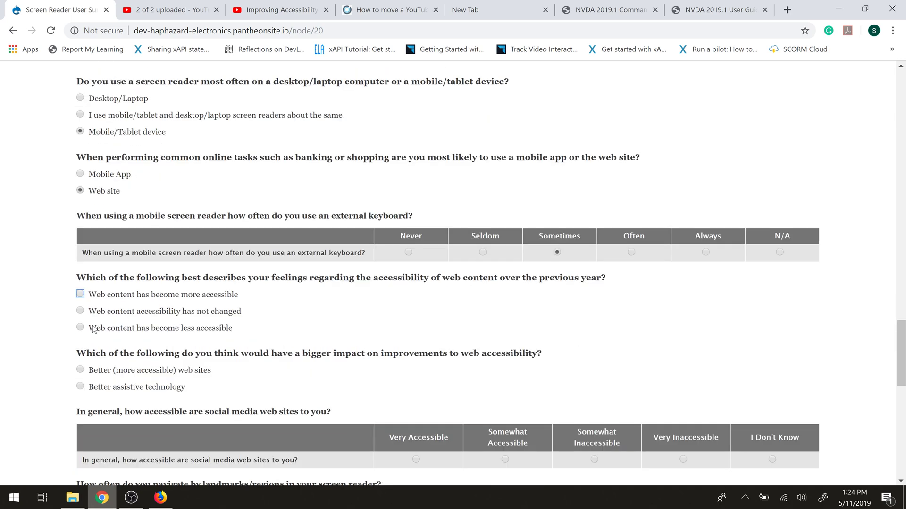
{"action": "left_click", "coordinate": [80, 281]}
{"action": "left_click", "coordinate": [80, 339]}
{"action": "left_click", "coordinate": [416, 429]}
Step: Choose "Whenever they're available" for landmark navigation and "Read through the page" for finding information on a lengthy web page
{"action": "scroll", "coordinate": [420, 450], "scroll_direction": "down", "scroll_amount": 2}
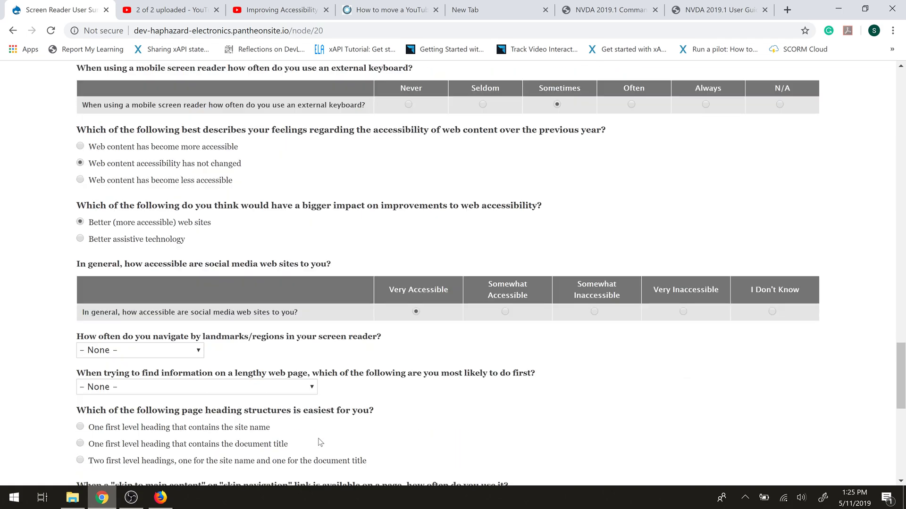
{"action": "left_click", "coordinate": [174, 350]}
{"action": "left_click", "coordinate": [172, 384]}
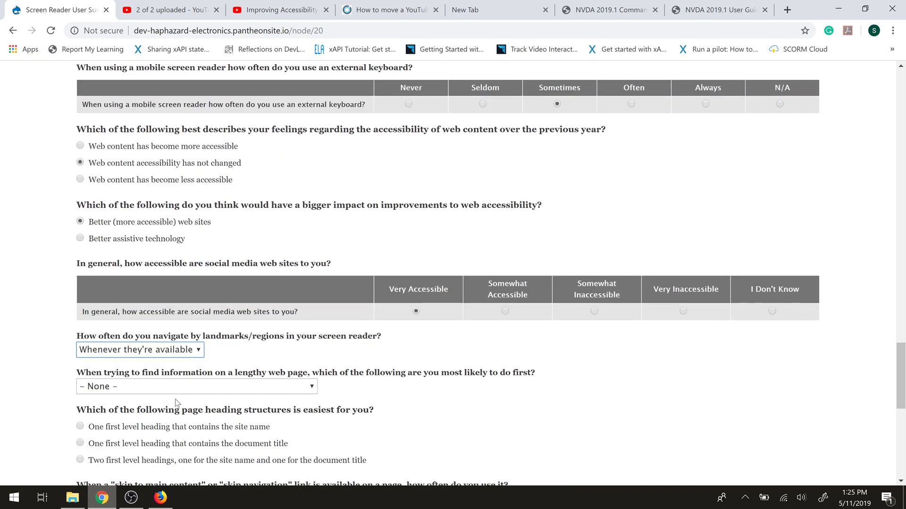
{"action": "left_click", "coordinate": [164, 388]}
{"action": "left_click", "coordinate": [141, 369]}
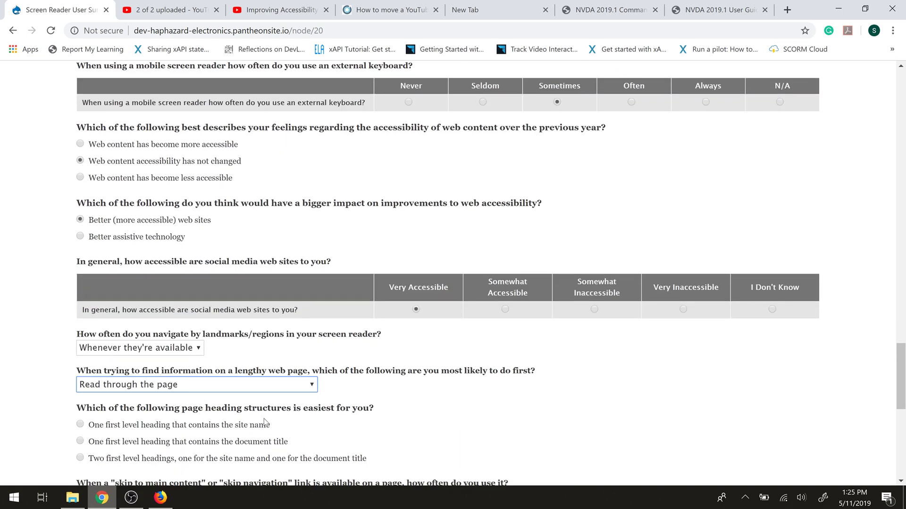
Step: Choose "One first level heading that contains the document title" as the easiest heading structure and Often for skip link use
{"action": "scroll", "coordinate": [124, 332], "scroll_direction": "down", "scroll_amount": 2}
{"action": "left_click", "coordinate": [124, 332]}
{"action": "scroll", "coordinate": [151, 392], "scroll_direction": "down", "scroll_amount": 2}
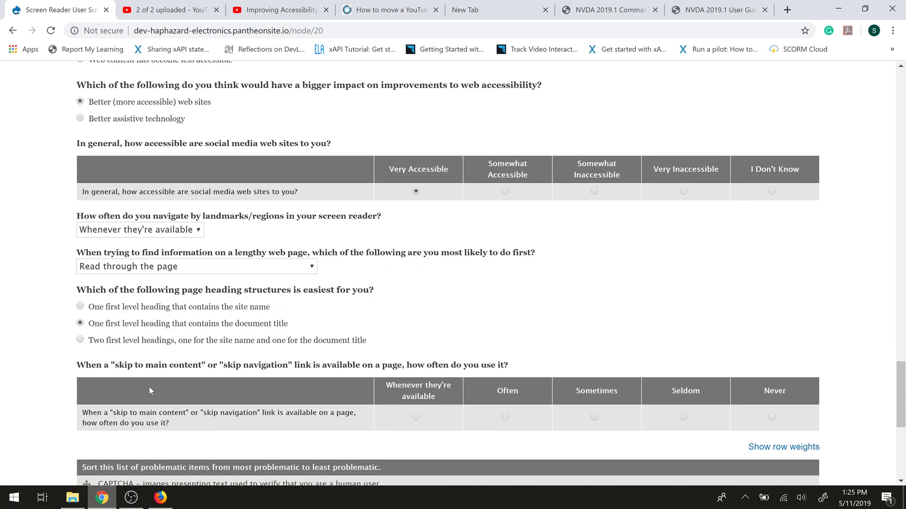
{"action": "left_click", "coordinate": [505, 316]}
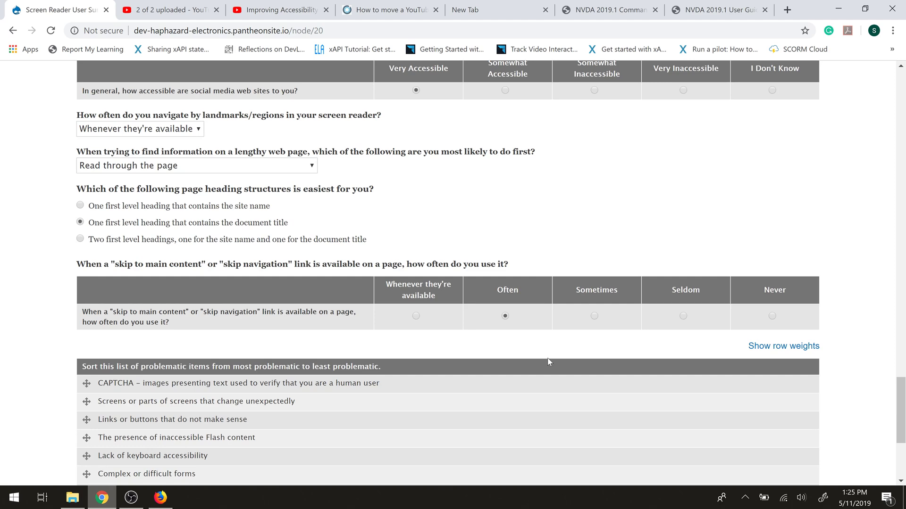
Step: Move focus on from the skip link question and mute the computer's speakers
{"action": "key", "text": "Tab"}
{"action": "left_click", "coordinate": [801, 498]}
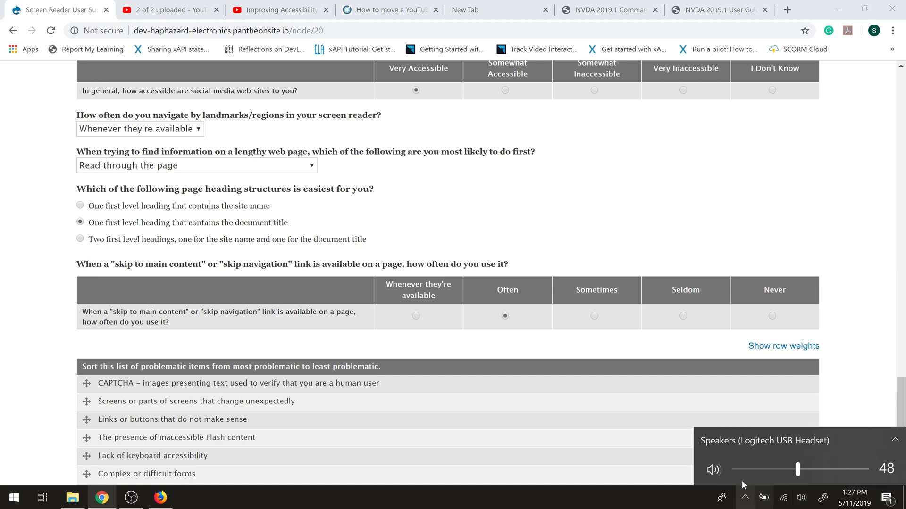
{"action": "left_click", "coordinate": [714, 470]}
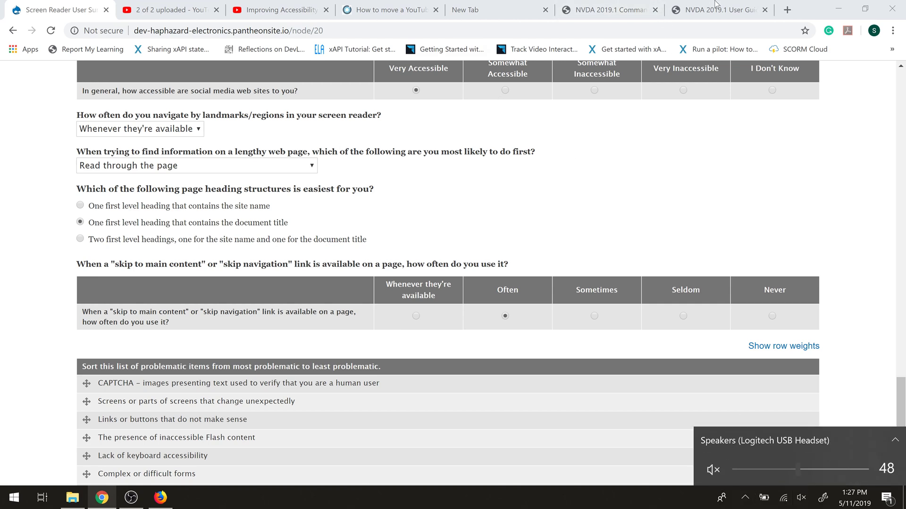
Step: Search for "webaim screen reader survey" in a new browser tab and open the WebAIM Screen Reader User Survey #7 Results
{"action": "left_click", "coordinate": [794, 13]}
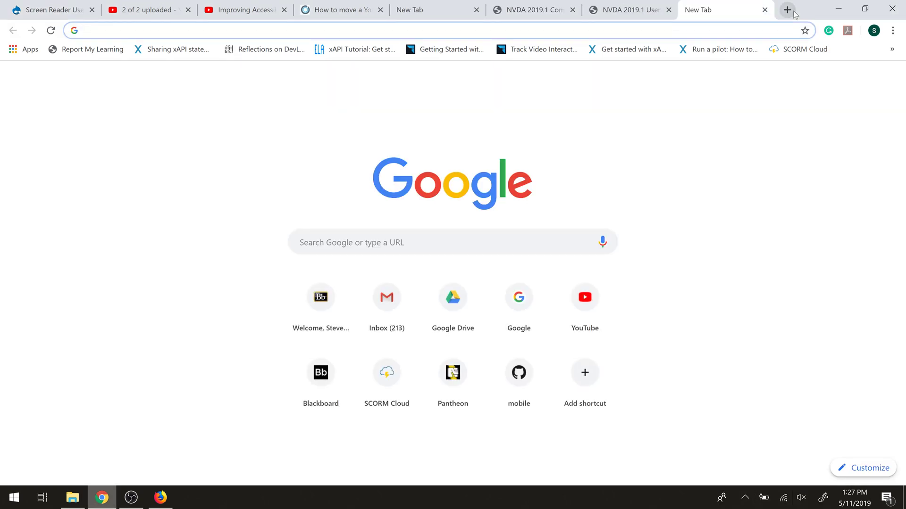
{"action": "type", "text": "webaim"}
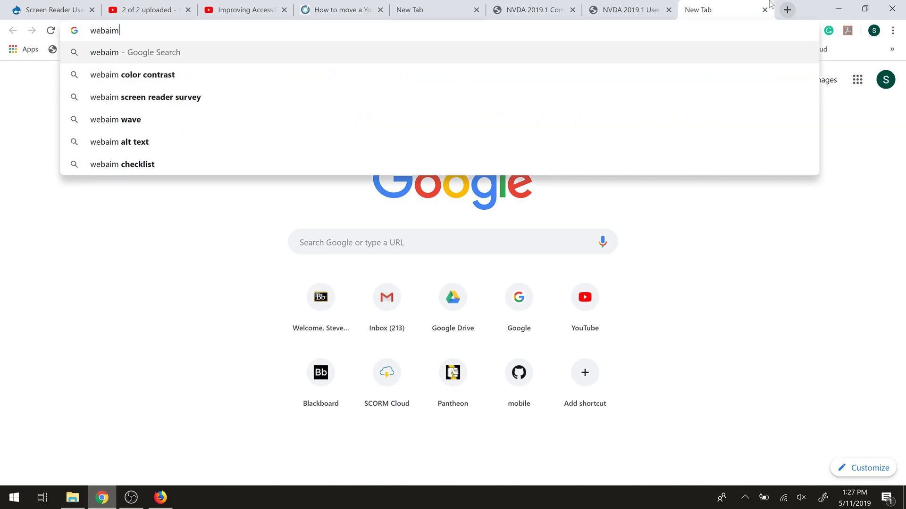
{"action": "left_click", "coordinate": [239, 98]}
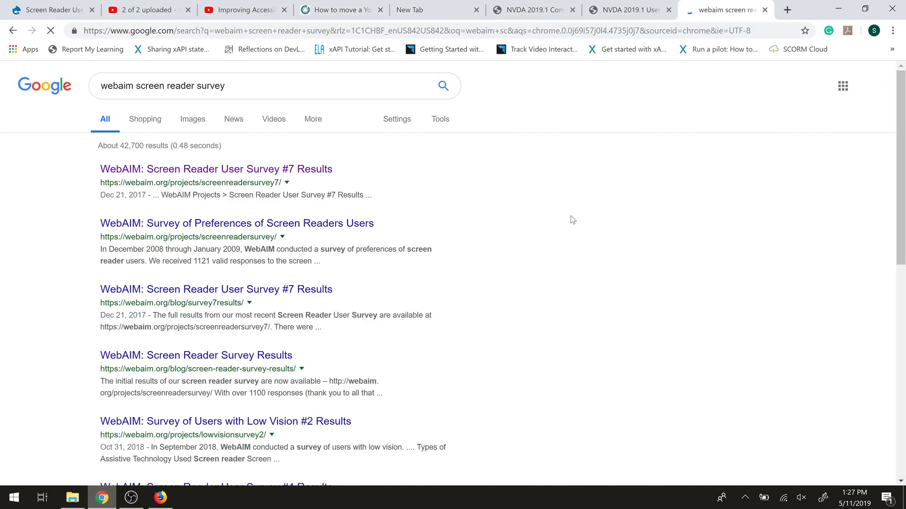
{"action": "left_click", "coordinate": [313, 171]}
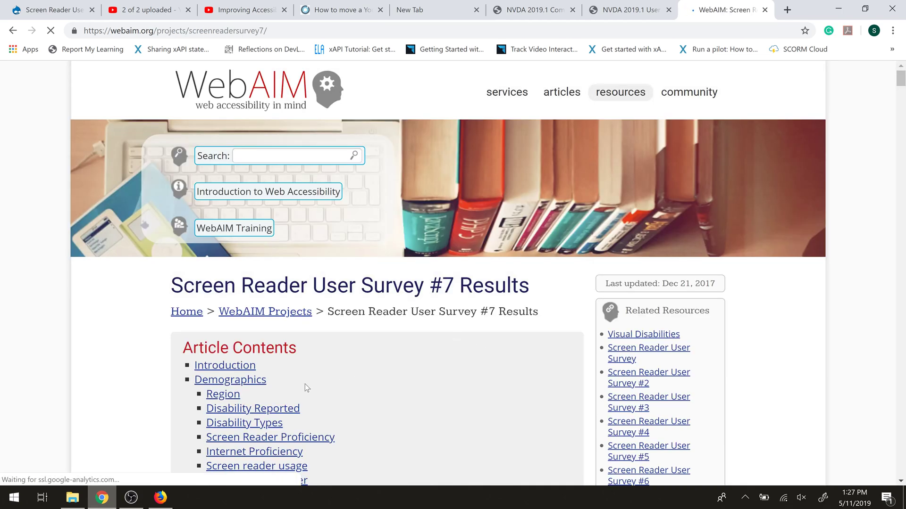
Step: Examine the Screen Reader Proficiency and Internet Proficiency sections of the WebAIM survey results
{"action": "left_click", "coordinate": [264, 439]}
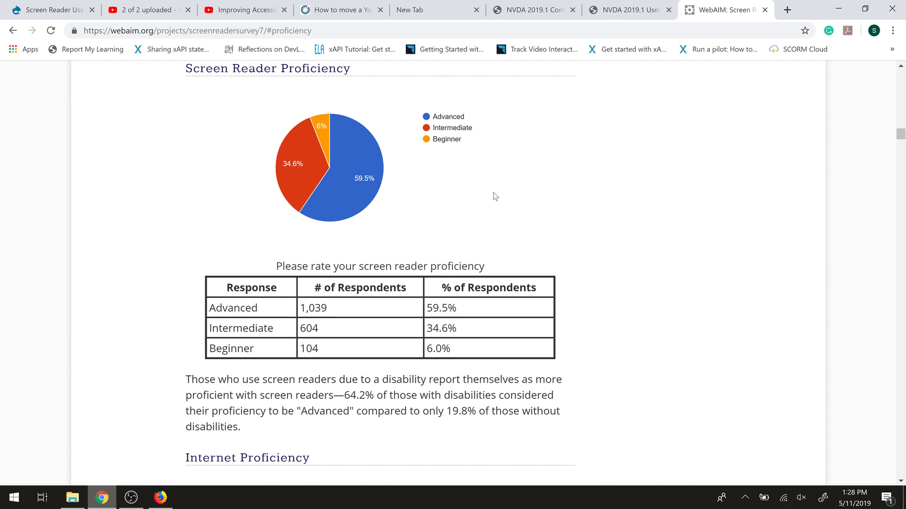
{"action": "scroll", "coordinate": [555, 321], "scroll_direction": "down", "scroll_amount": 1}
{"action": "scroll", "coordinate": [507, 263], "scroll_direction": "down", "scroll_amount": 3}
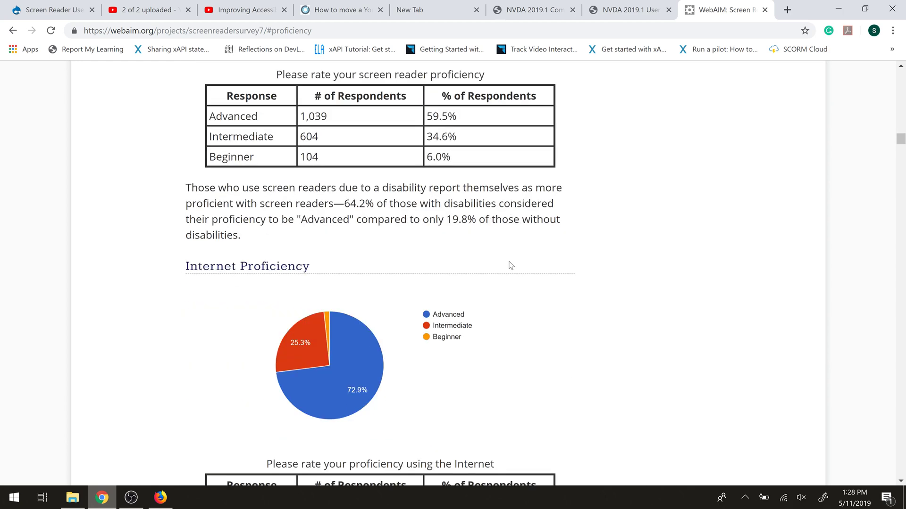
{"action": "scroll", "coordinate": [518, 283], "scroll_direction": "down", "scroll_amount": 4}
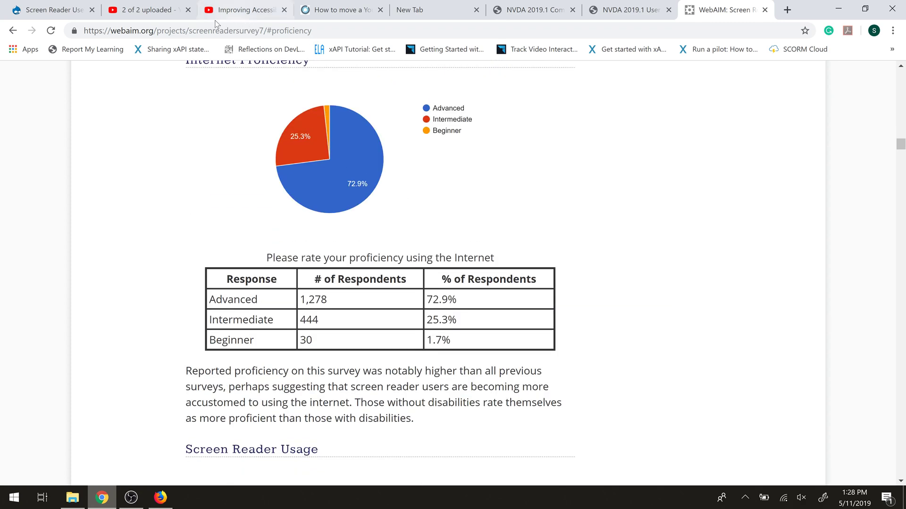
Step: Return to the Drupal survey form, unmute the speakers and lower the volume to 46
{"action": "left_click", "coordinate": [54, 11]}
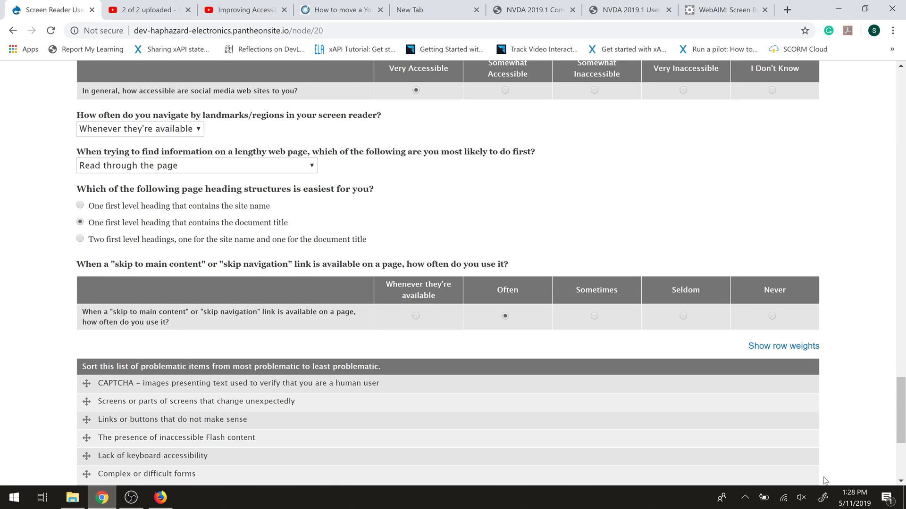
{"action": "left_click", "coordinate": [803, 499]}
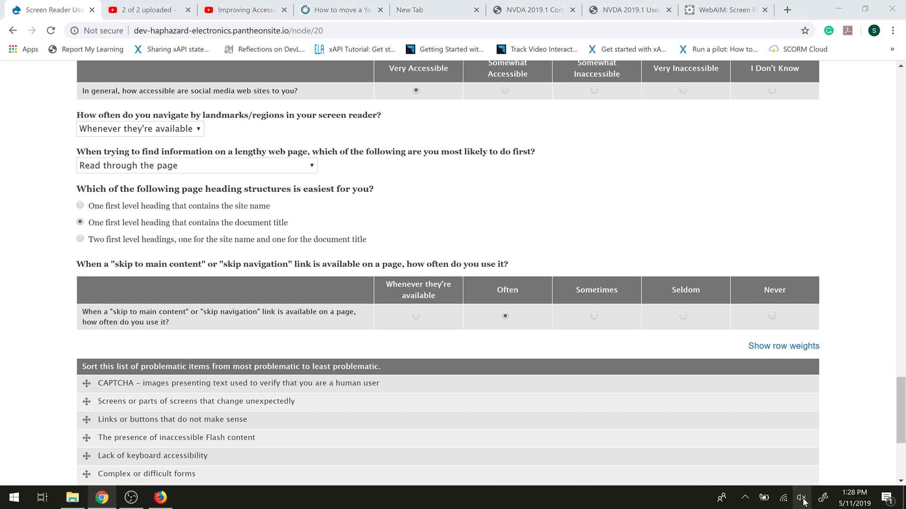
{"action": "left_click", "coordinate": [715, 470]}
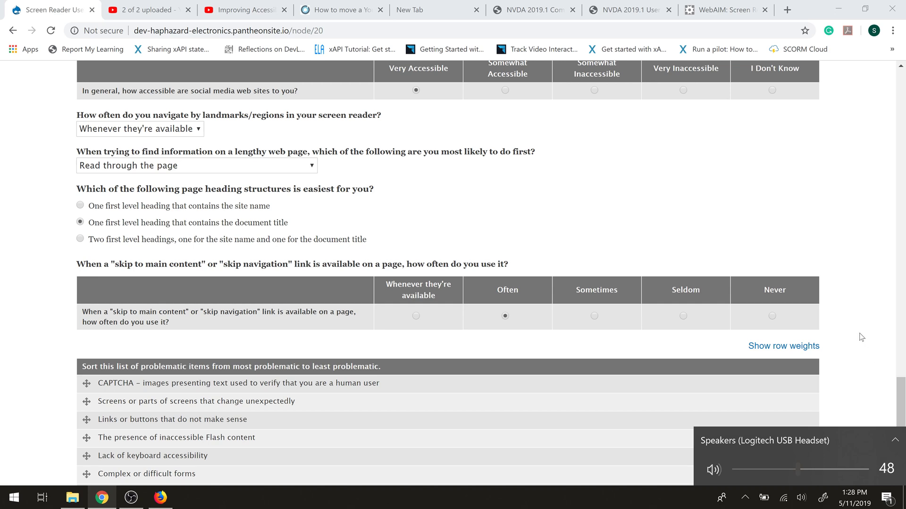
{"action": "key", "text": "XF86AudioLowerVolume"}
{"action": "left_click", "coordinate": [894, 439]}
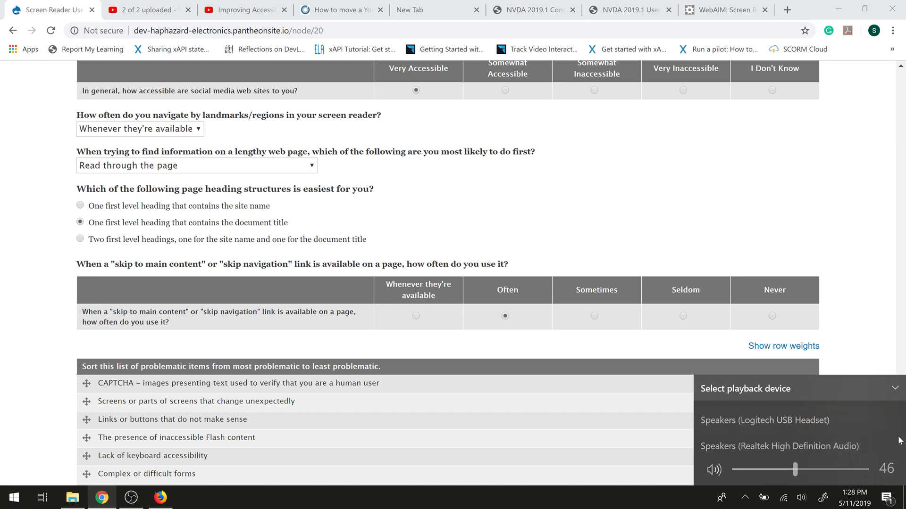
{"action": "left_click", "coordinate": [895, 390]}
{"action": "left_click", "coordinate": [871, 385]}
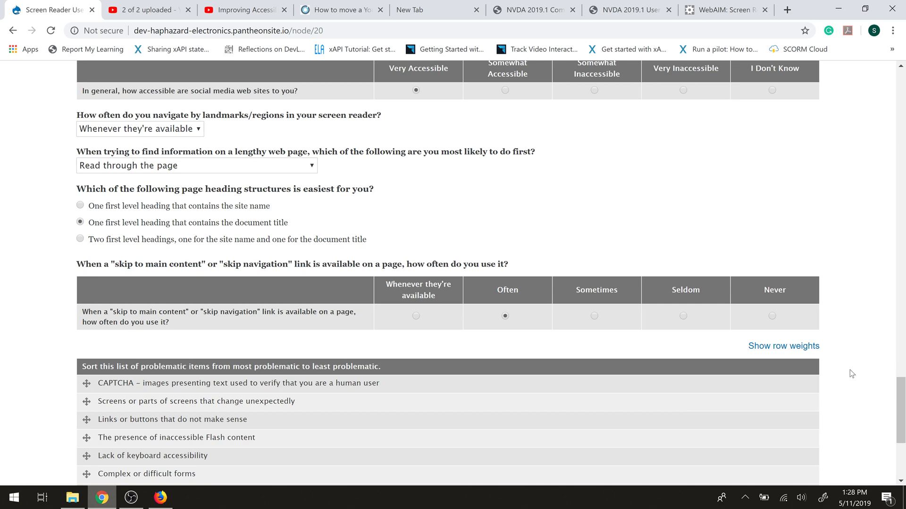
Step: Look over the sortable list of problematic items in the survey form and mute the speakers
{"action": "scroll", "coordinate": [852, 374], "scroll_direction": "down", "scroll_amount": 4}
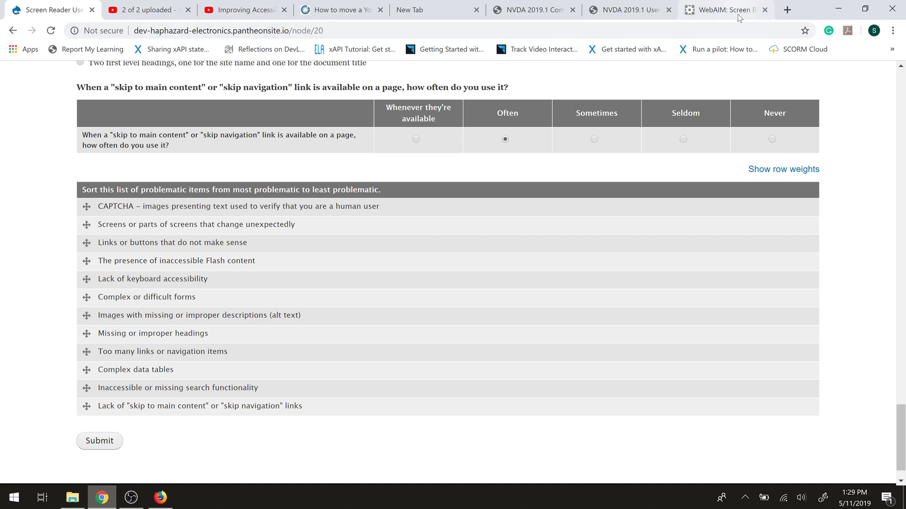
{"action": "left_click", "coordinate": [805, 503]}
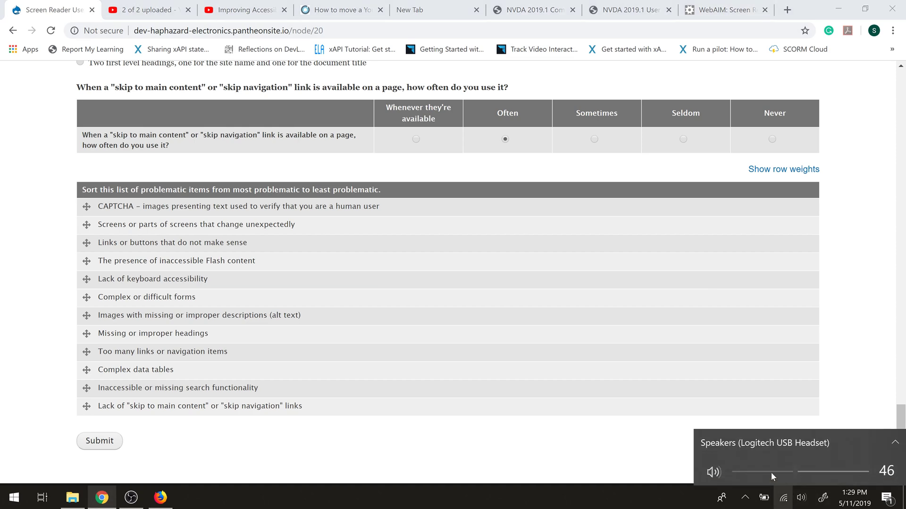
{"action": "left_click", "coordinate": [713, 470]}
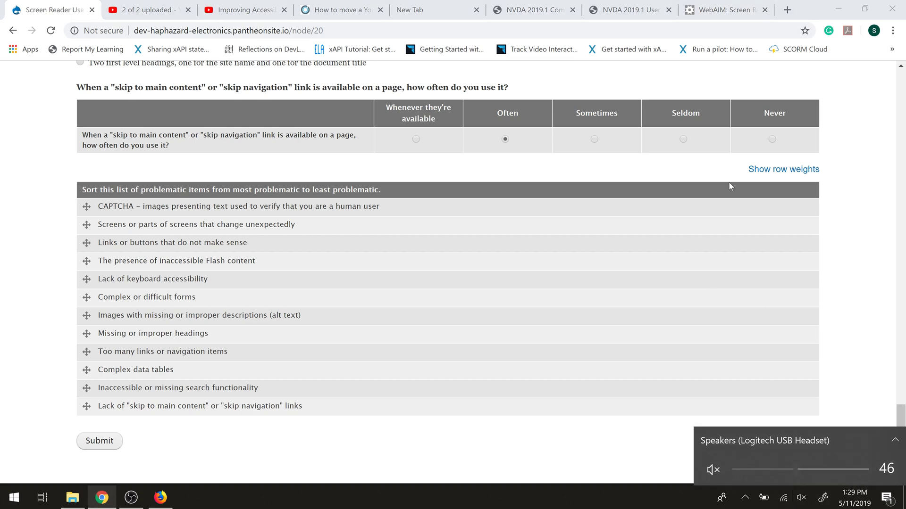
Step: Examine the Problematic Items section and its Most Problematic Items chart in the WebAIM survey results
{"action": "left_click", "coordinate": [718, 11]}
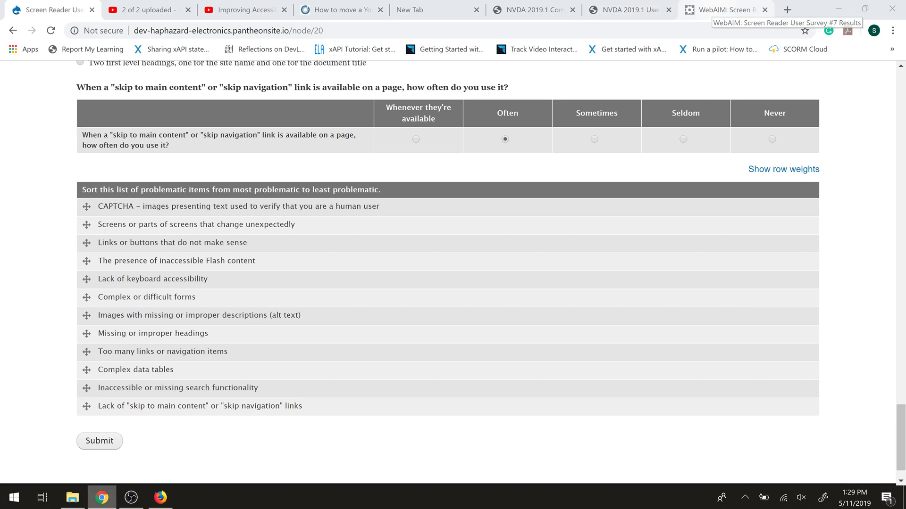
{"action": "left_click_drag", "start_coordinate": [901, 144], "coordinate": [901, 456]}
{"action": "scroll", "coordinate": [689, 372], "scroll_direction": "up", "scroll_amount": 4}
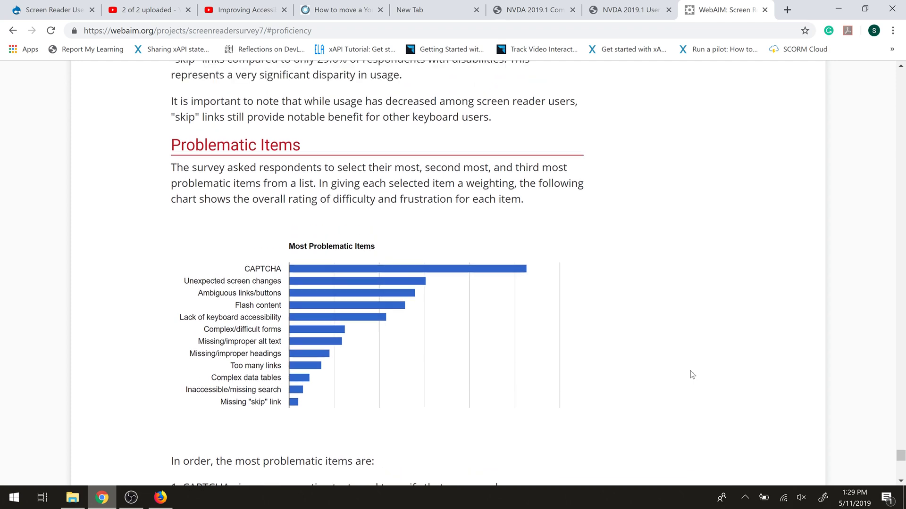
{"action": "scroll", "coordinate": [692, 372], "scroll_direction": "down", "scroll_amount": 3}
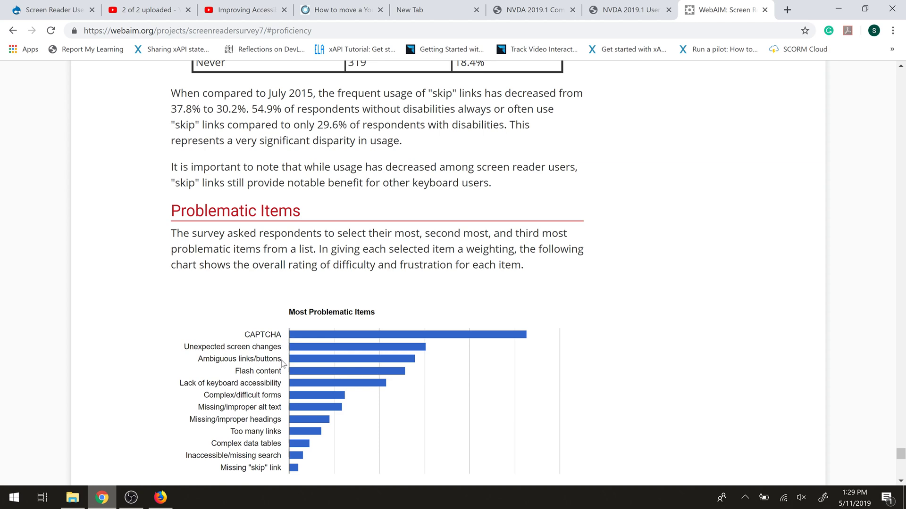
{"action": "left_click_drag", "start_coordinate": [282, 359], "coordinate": [205, 326]}
{"action": "left_click", "coordinate": [580, 310]}
Step: Go back to the problematic items list in the Drupal survey form and unmute the speakers
{"action": "left_click", "coordinate": [55, 10]}
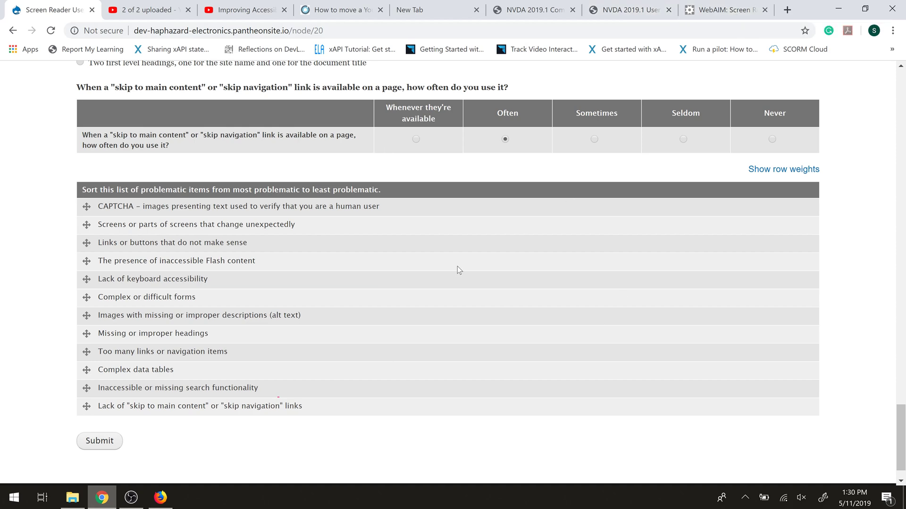
{"action": "left_click", "coordinate": [733, 12]}
{"action": "left_click", "coordinate": [51, 12]}
{"action": "left_click", "coordinate": [800, 500]}
{"action": "left_click", "coordinate": [713, 471]}
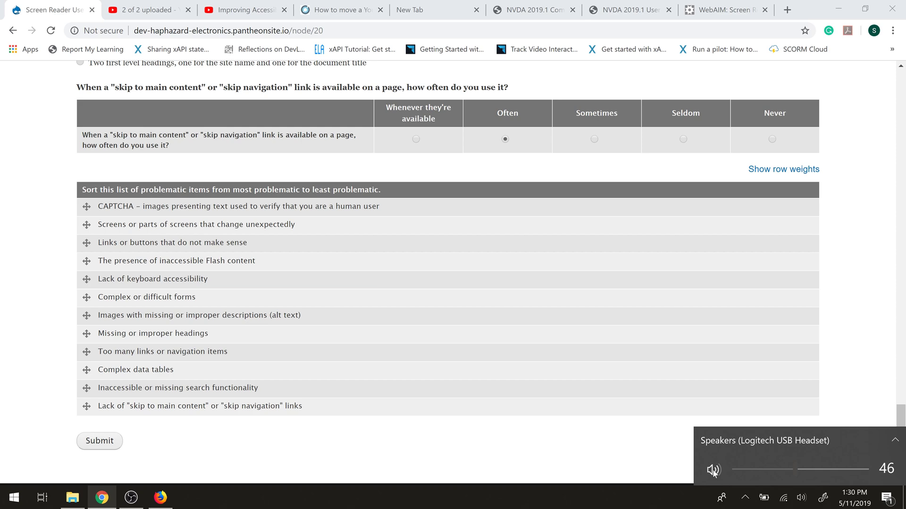
Step: Lower the speaker volume to 45 and answer the skip link frequency question with "Whenever they're available"
{"action": "key", "text": "Left"}
{"action": "left_click", "coordinate": [870, 340]}
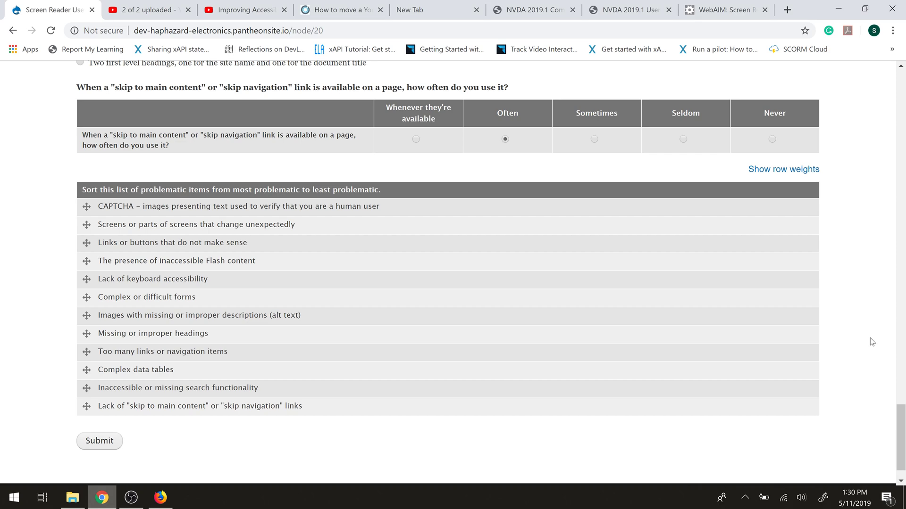
{"action": "scroll", "coordinate": [871, 341], "scroll_direction": "down", "scroll_amount": 1}
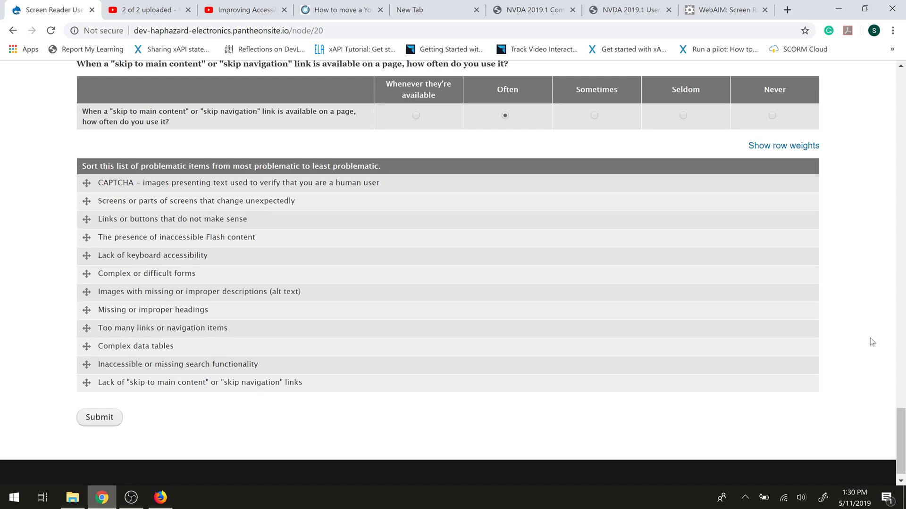
{"action": "scroll", "coordinate": [872, 341], "scroll_direction": "down", "scroll_amount": 1}
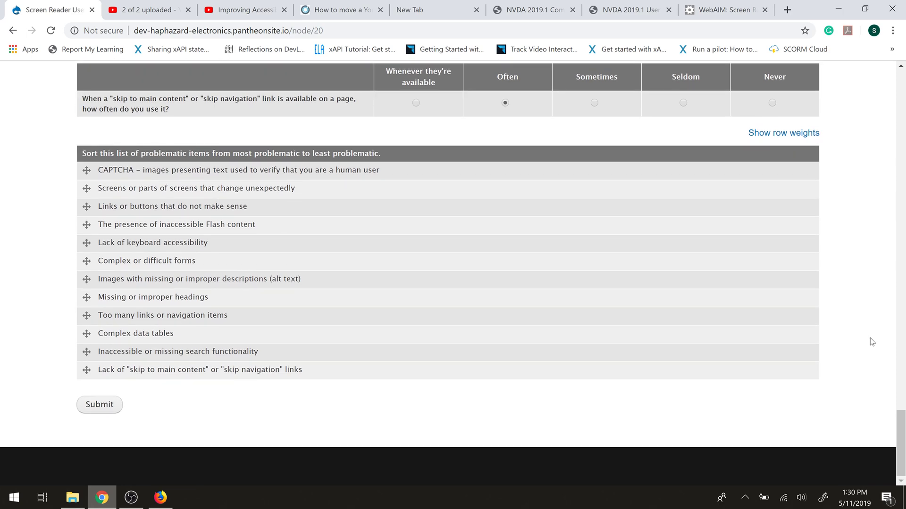
{"action": "scroll", "coordinate": [871, 342], "scroll_direction": "up", "scroll_amount": 3}
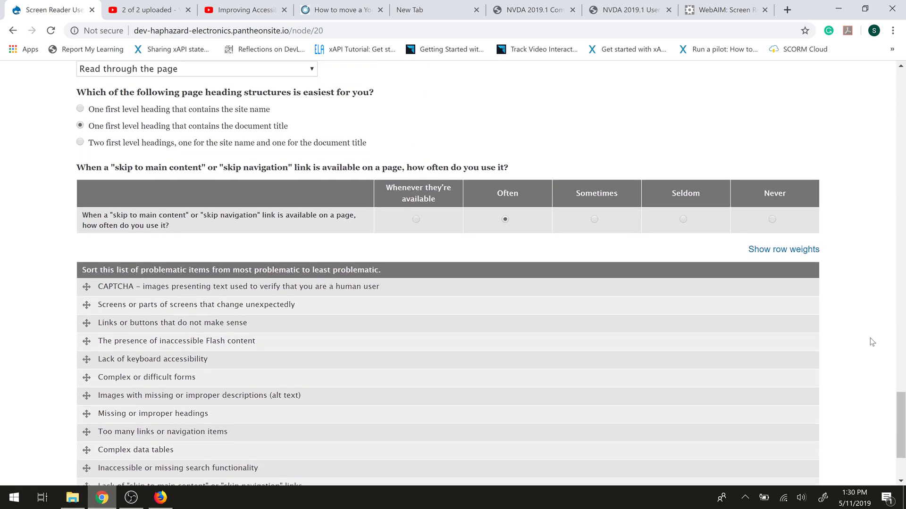
{"action": "scroll", "coordinate": [871, 341], "scroll_direction": "up", "scroll_amount": 1}
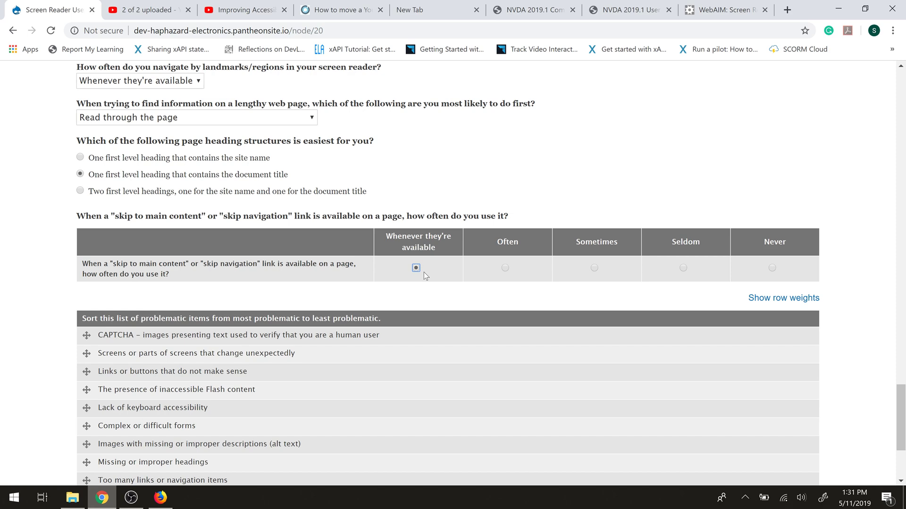
Step: Move the keyboard focus past the row weights link to the reorder handle of "The presence of inaccessible Flash content"
{"action": "key", "text": "Tab"}
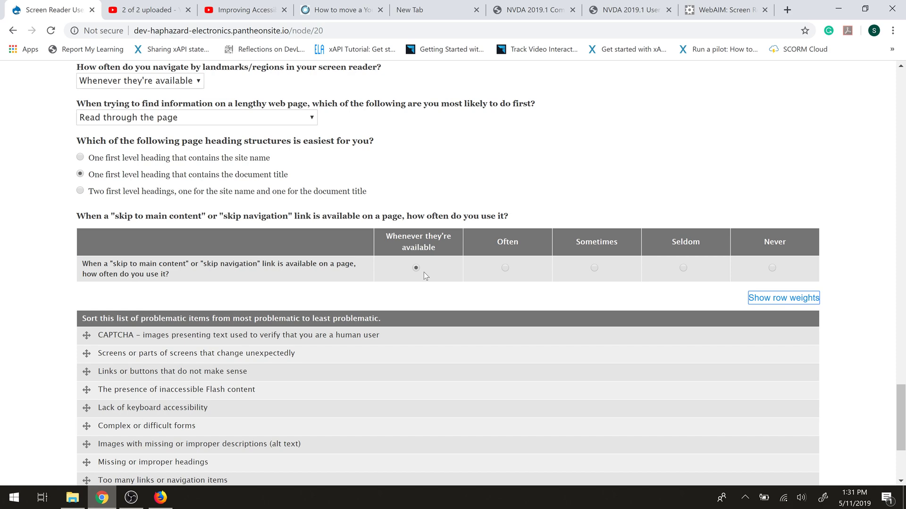
{"action": "key", "text": "Tab"}
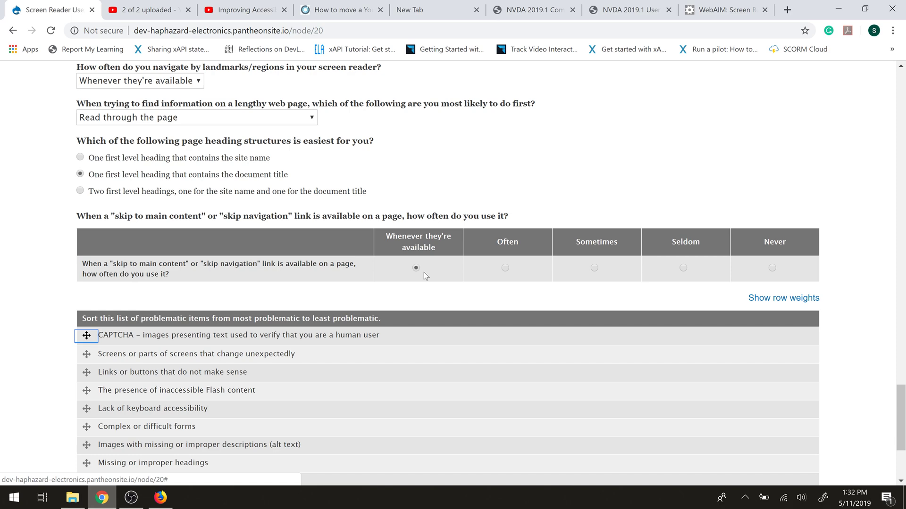
{"action": "key", "text": "Tab"}
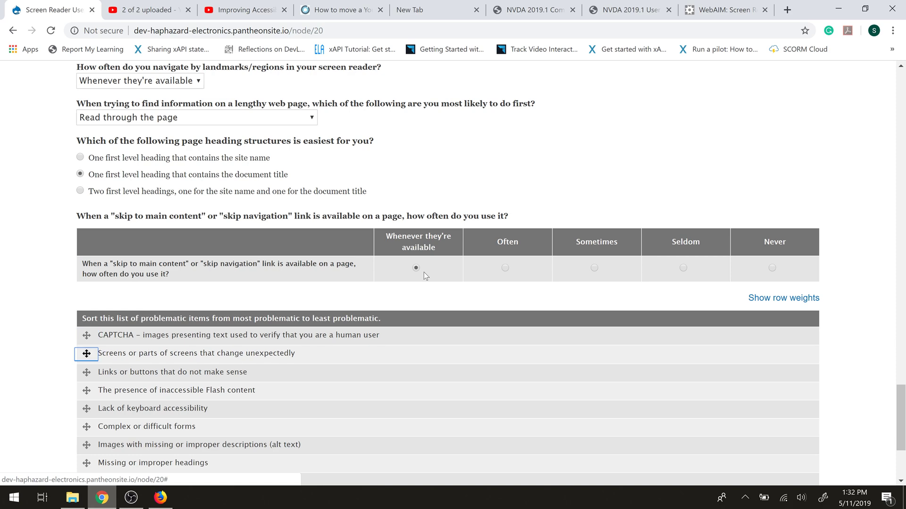
{"action": "key", "text": "Tab"}
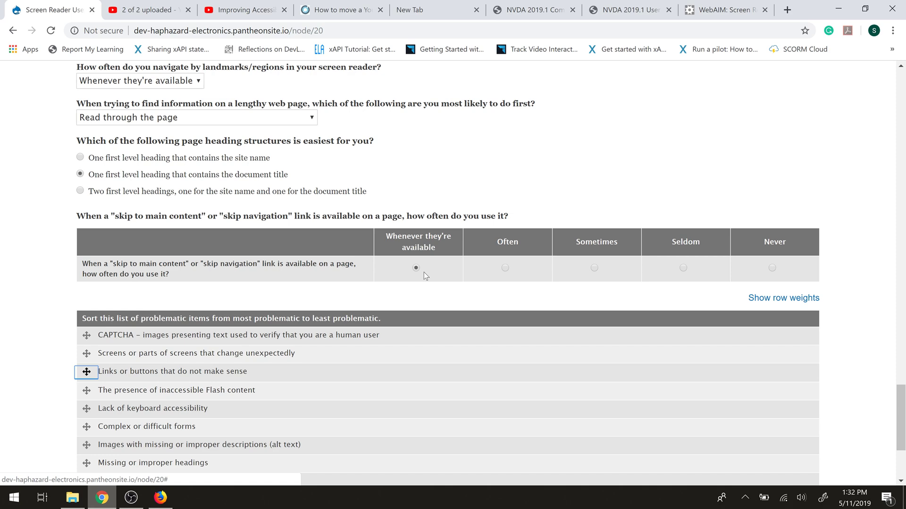
{"action": "key", "text": "Tab"}
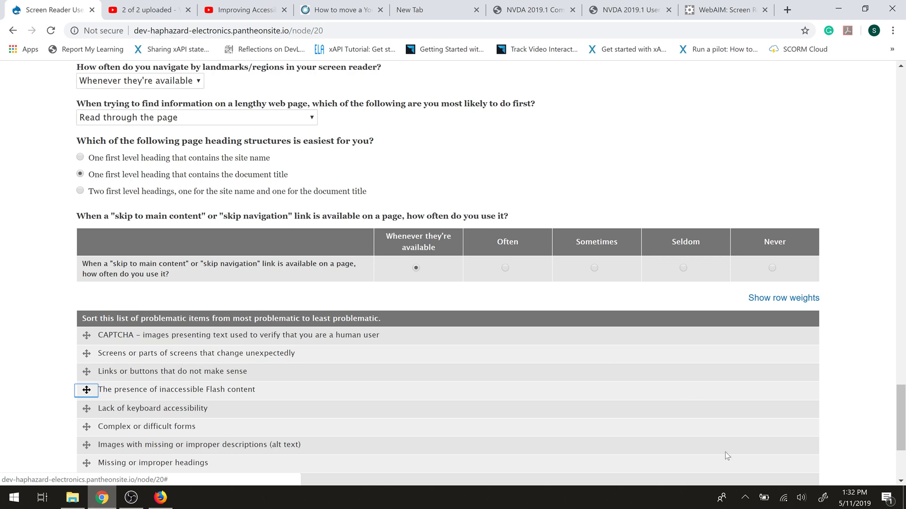
Step: Mute the speakers and open the NVDA User Guide
{"action": "left_click", "coordinate": [801, 498]}
{"action": "left_click", "coordinate": [712, 469]}
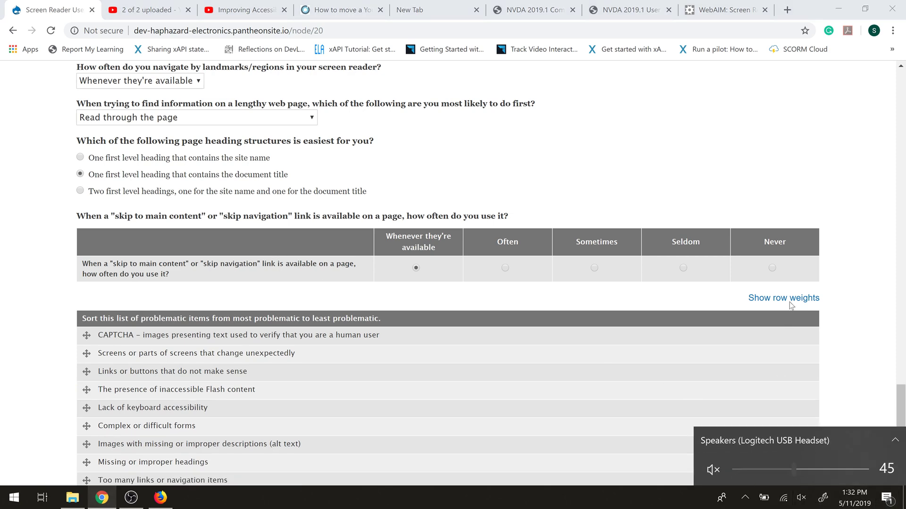
{"action": "left_click", "coordinate": [745, 497]}
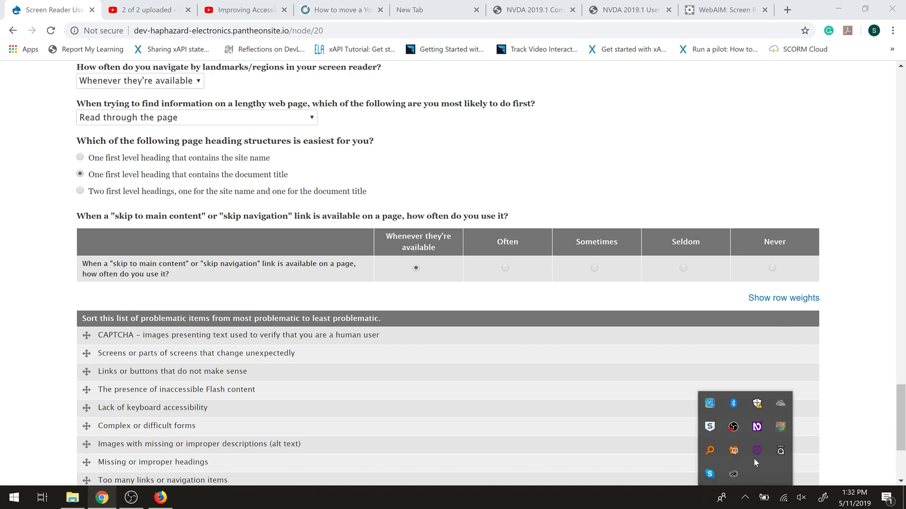
{"action": "right_click", "coordinate": [757, 450]}
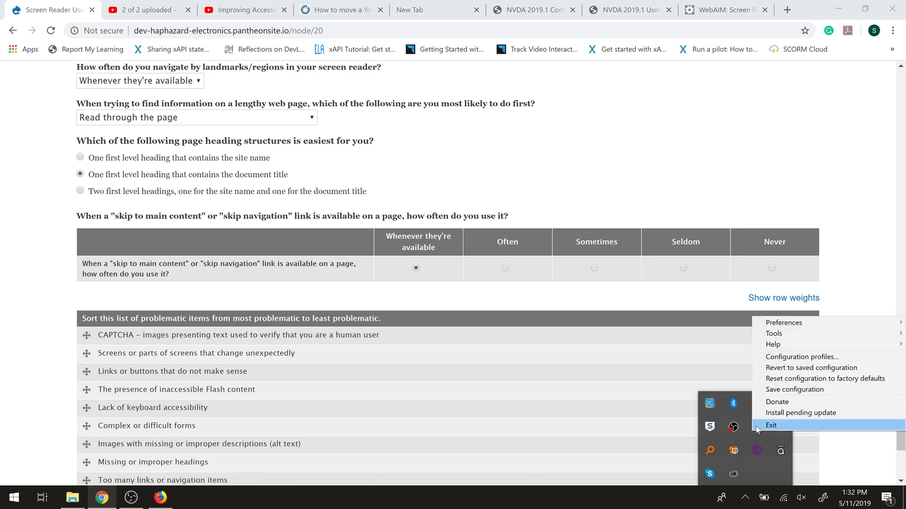
{"action": "mouse_move", "coordinate": [776, 348]}
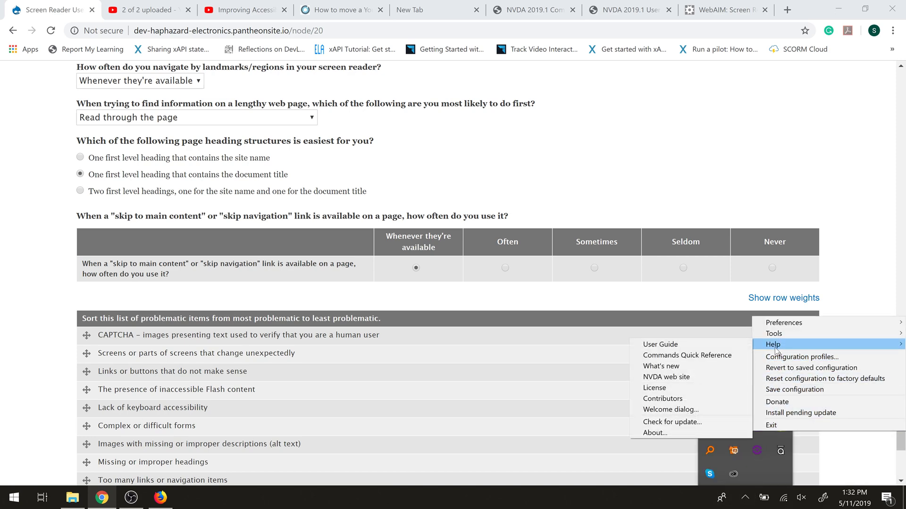
{"action": "left_click", "coordinate": [687, 344]}
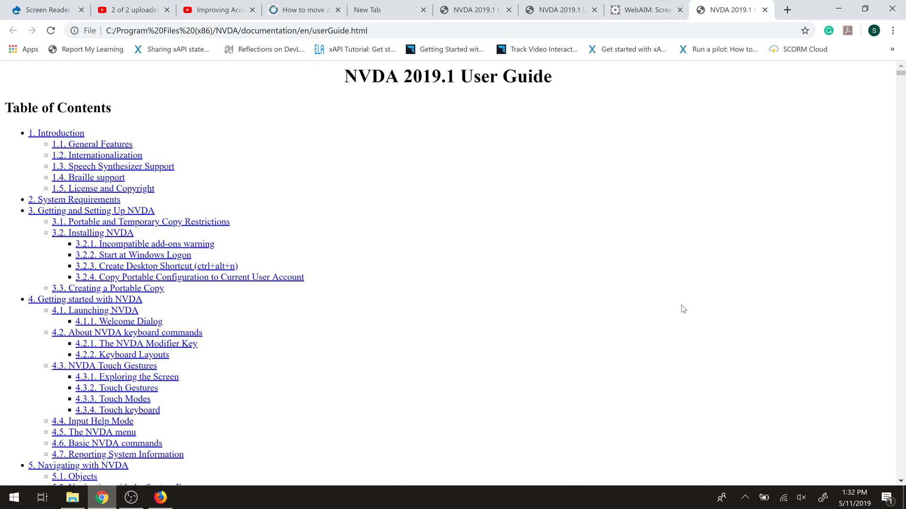
Step: Search the NVDA User Guide for "drag" and go through the matches in the mouse navigation commands
{"action": "key", "text": "ctrl+f"}
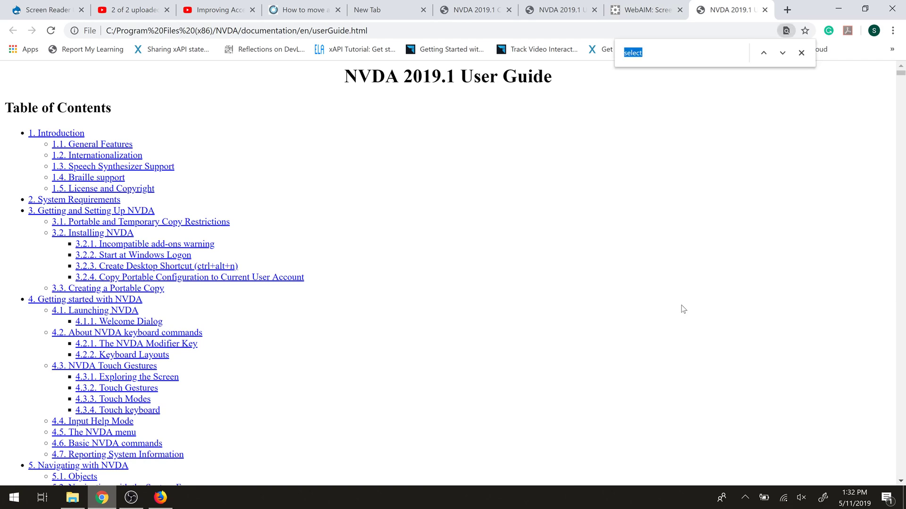
{"action": "type", "text": "drag"}
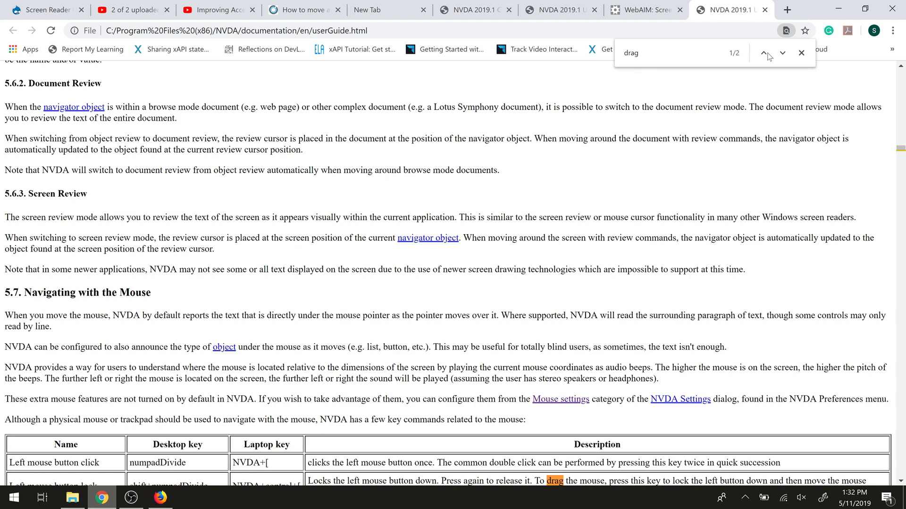
{"action": "left_click", "coordinate": [782, 53]}
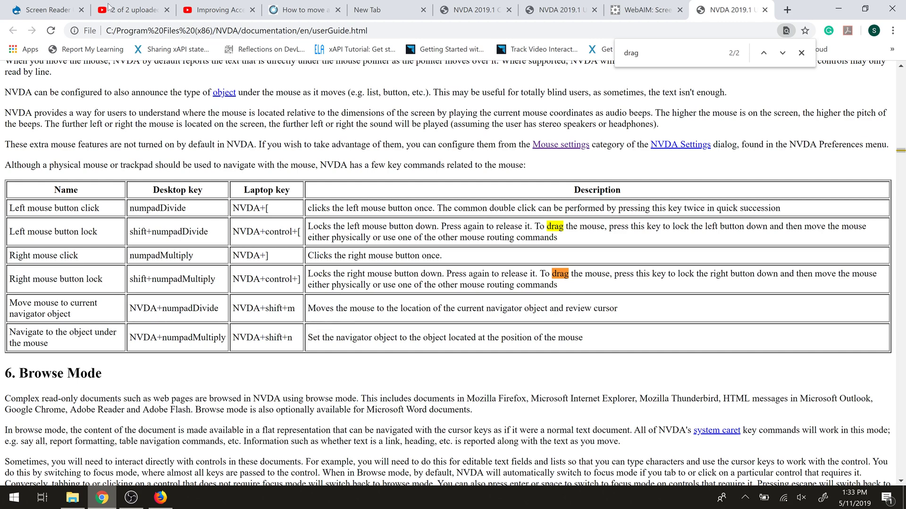
Step: Return to the Drupal survey form and unmute the speakers
{"action": "left_click", "coordinate": [34, 16]}
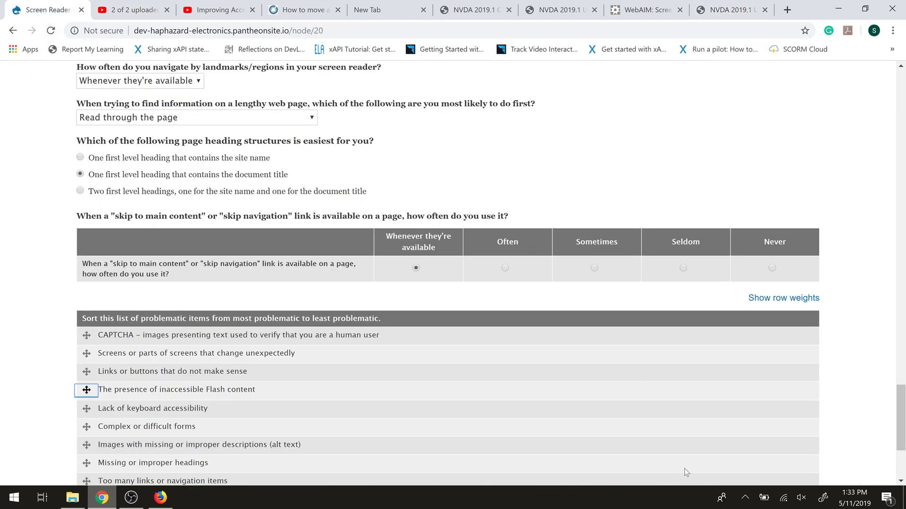
{"action": "right_click", "coordinate": [802, 499]}
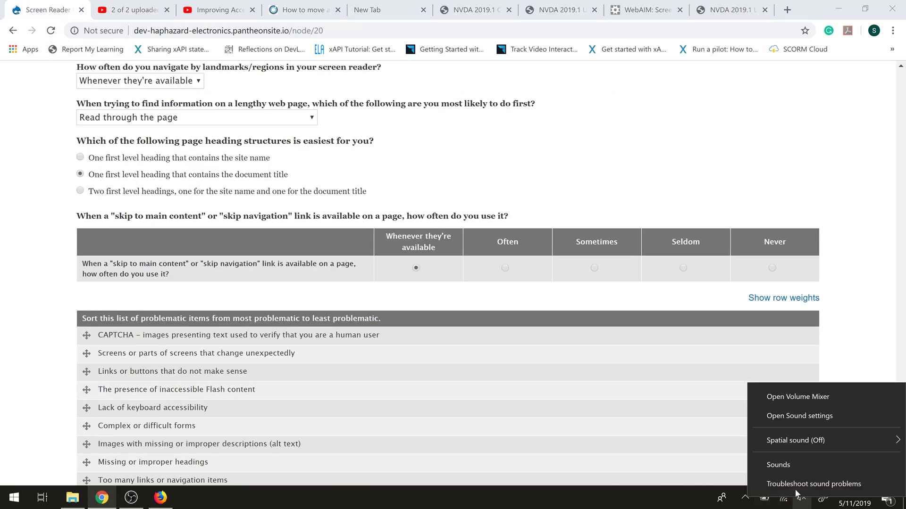
{"action": "left_click", "coordinate": [799, 504]}
{"action": "left_click", "coordinate": [799, 503]}
{"action": "left_click", "coordinate": [799, 502]}
{"action": "left_click", "coordinate": [713, 470]}
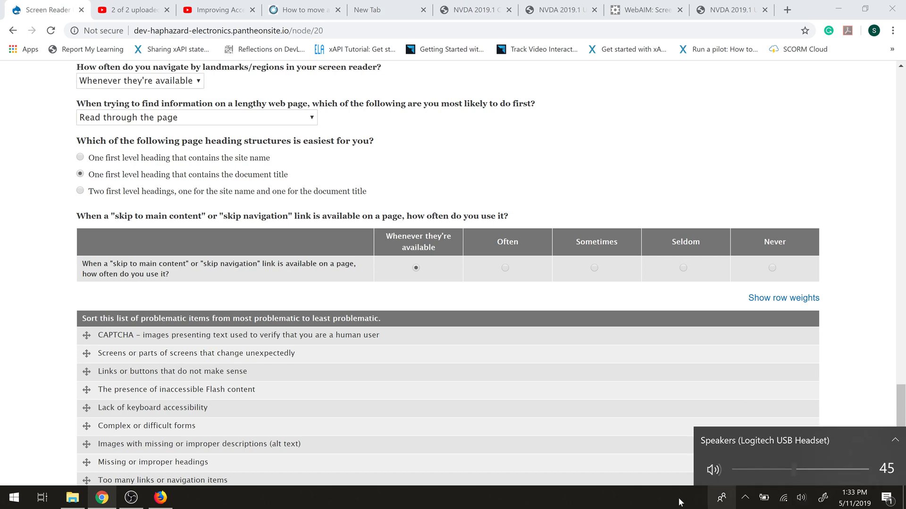
Step: Select the inaccessible Flash content row for reordering, moving focus to the preceding item and back
{"action": "left_click", "coordinate": [85, 356]}
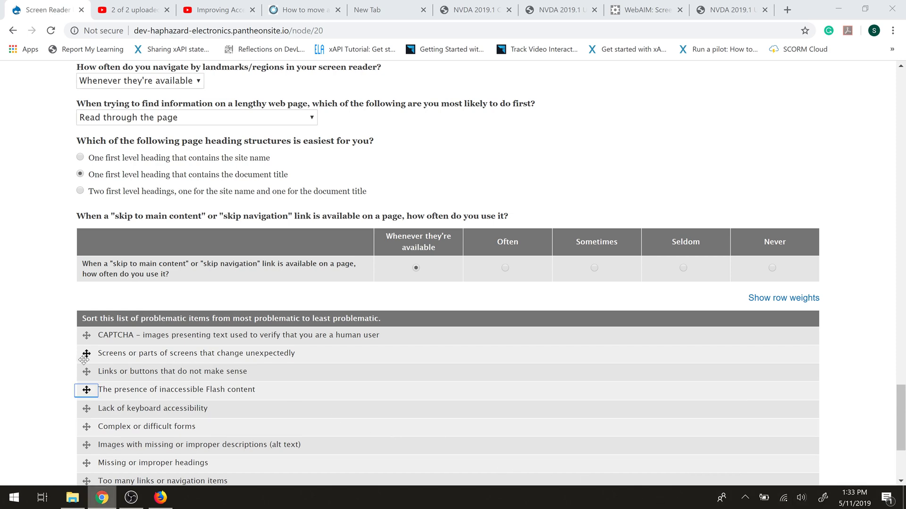
{"action": "left_click", "coordinate": [87, 391]}
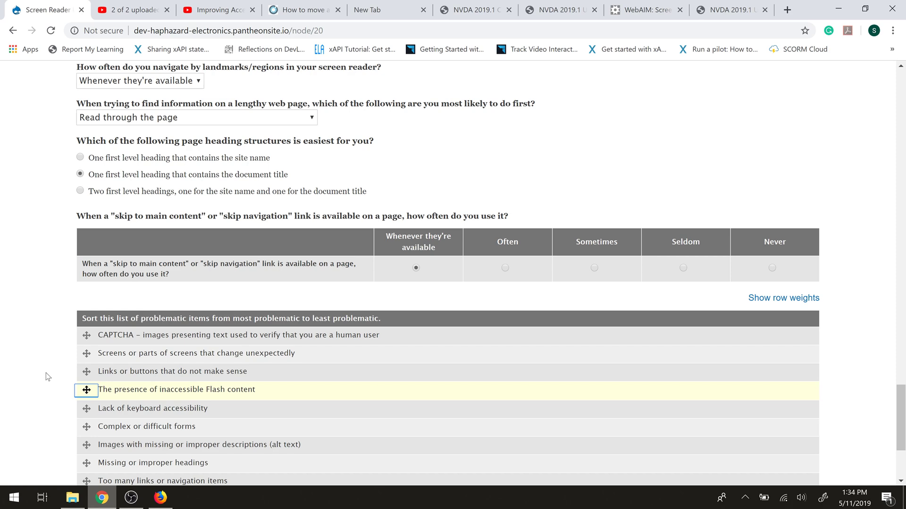
{"action": "key", "text": "shift+Tab"}
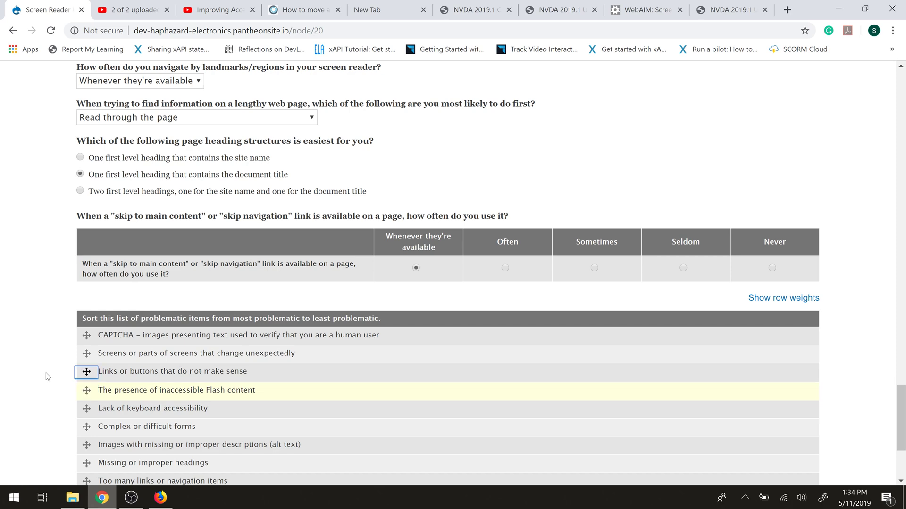
{"action": "key", "text": "Tab"}
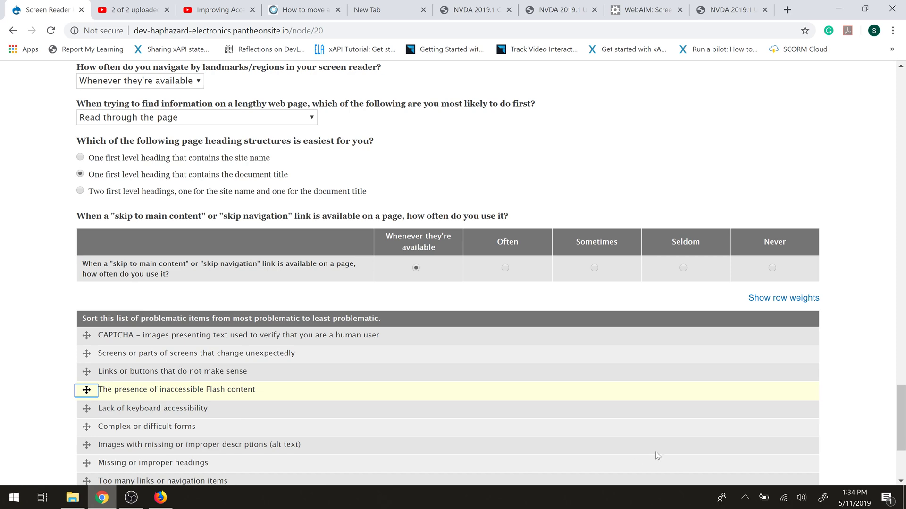
Step: Mute the Logitech USB Headset speakers
{"action": "right_click", "coordinate": [802, 499]}
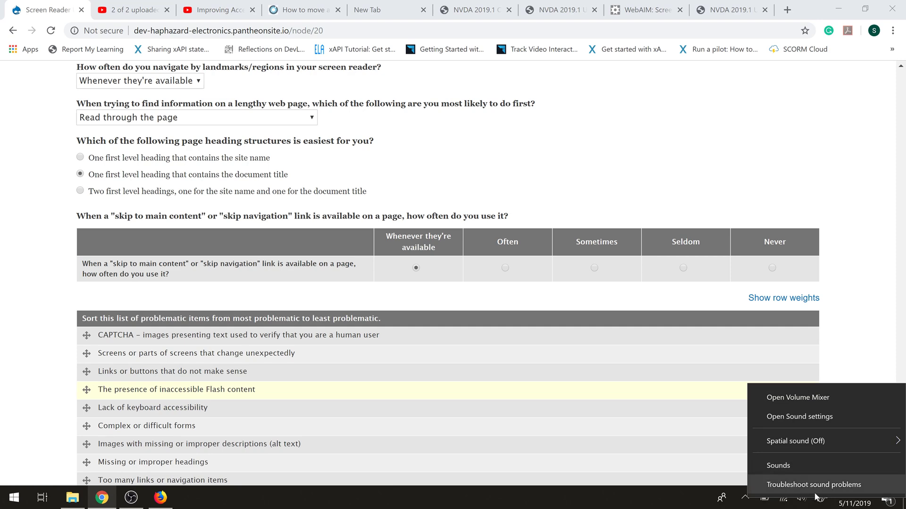
{"action": "left_click", "coordinate": [801, 499]}
{"action": "left_click", "coordinate": [713, 469]}
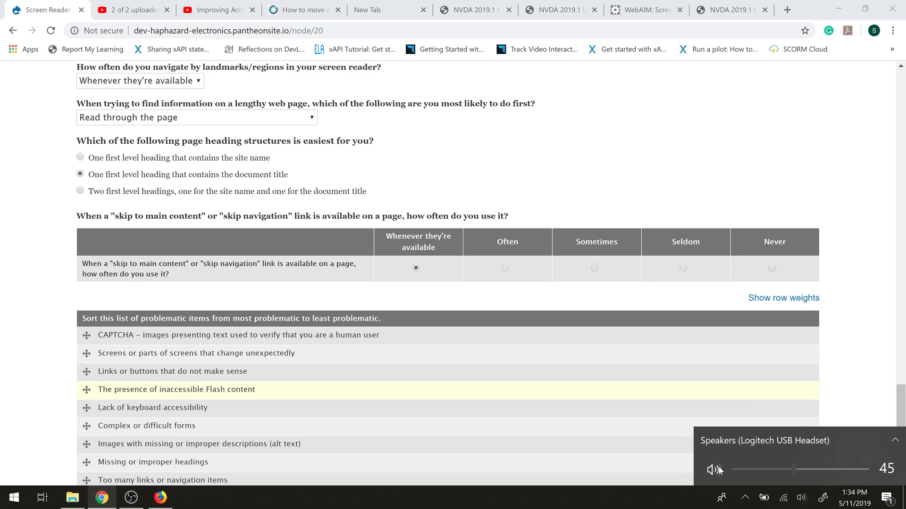
Step: Review the Keyboard category of the NVDA settings, including the modifier keys, and close the dialog without changes
{"action": "left_click", "coordinate": [745, 498]}
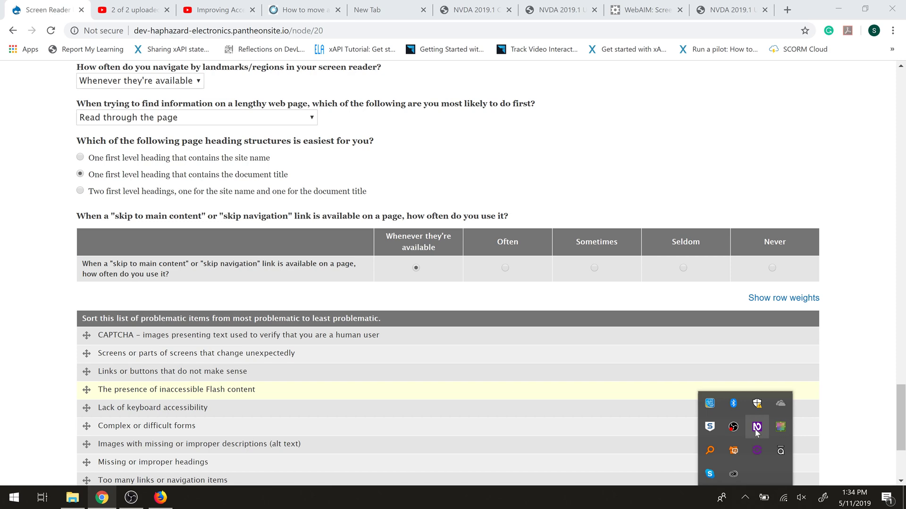
{"action": "right_click", "coordinate": [757, 451]}
{"action": "mouse_move", "coordinate": [779, 321]}
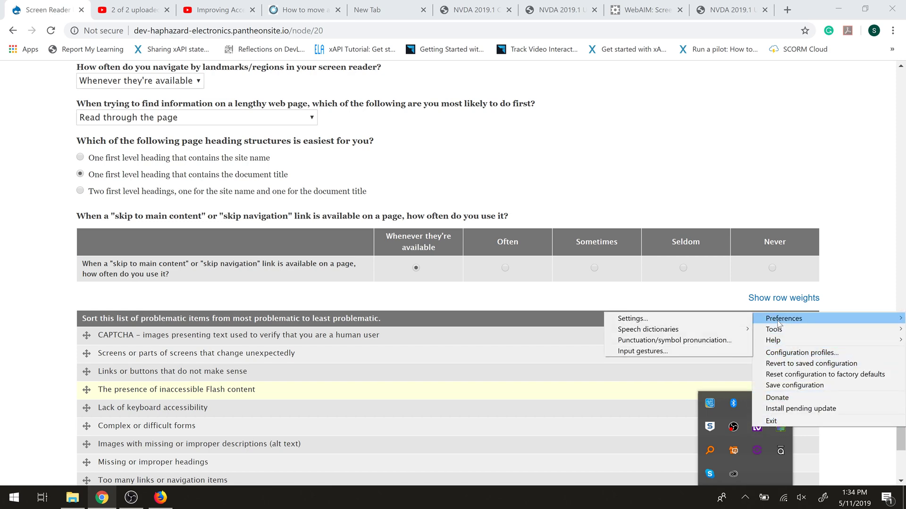
{"action": "left_click", "coordinate": [706, 316]}
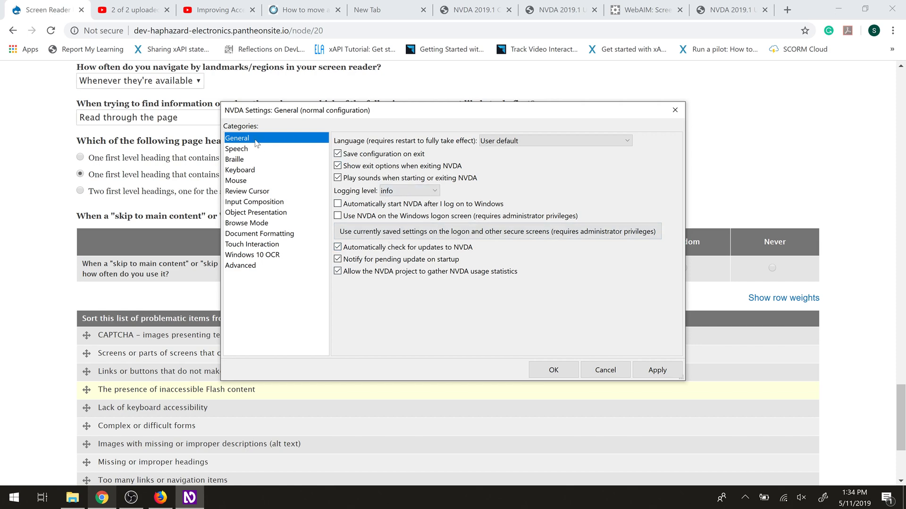
{"action": "left_click", "coordinate": [246, 169]}
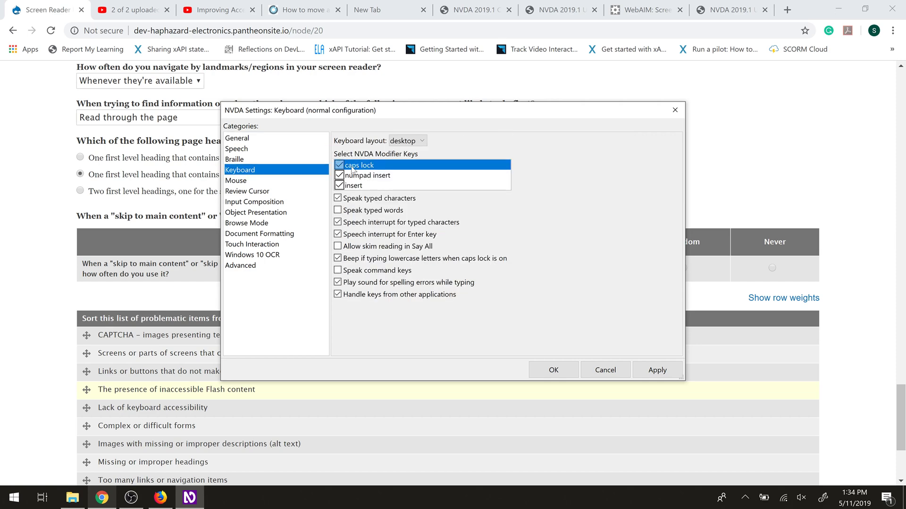
{"action": "left_click", "coordinate": [600, 372]}
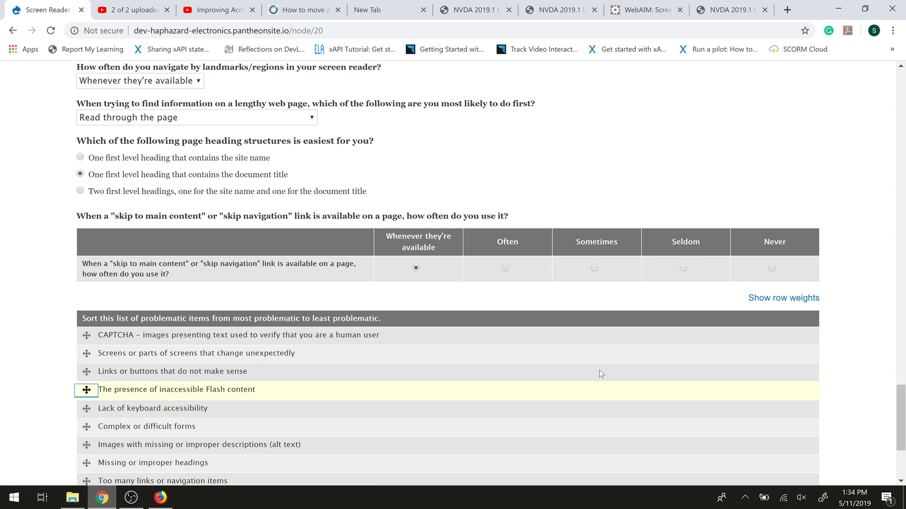
Step: Move "The presence of inaccessible Flash content" up to second place in the problematic items list, directly below the CAPTCHA item
{"action": "left_click", "coordinate": [93, 390]}
{"action": "left_click", "coordinate": [87, 388]}
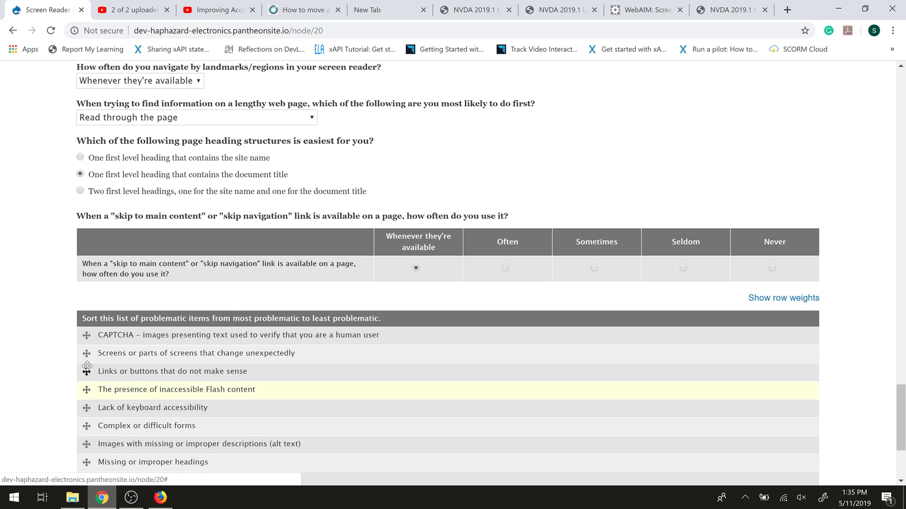
{"action": "mouse_move", "coordinate": [87, 371]}
{"action": "left_mouse_down"}
{"action": "mouse_move", "coordinate": [86, 396]}
{"action": "mouse_move", "coordinate": [86, 358]}
{"action": "left_mouse_up"}
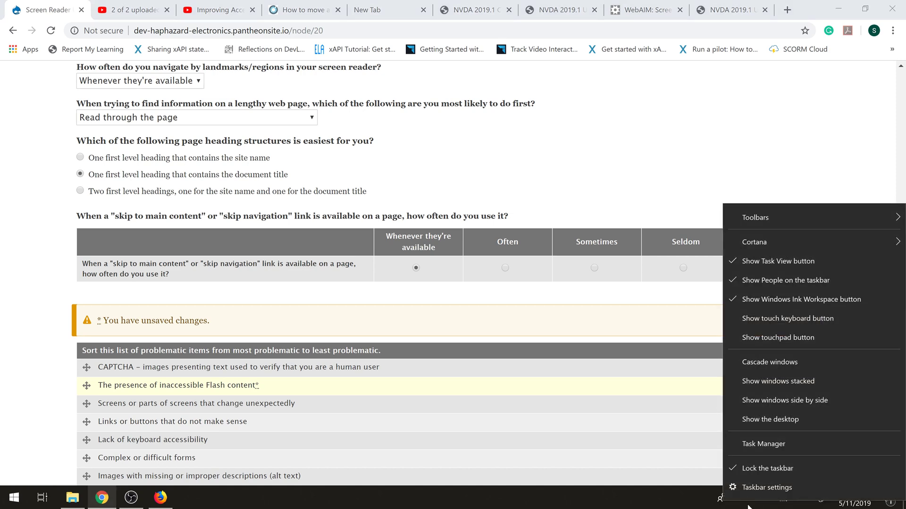
Step: Unmute the Logitech USB Headset speakers and return to the survey page
{"action": "left_click", "coordinate": [745, 499]}
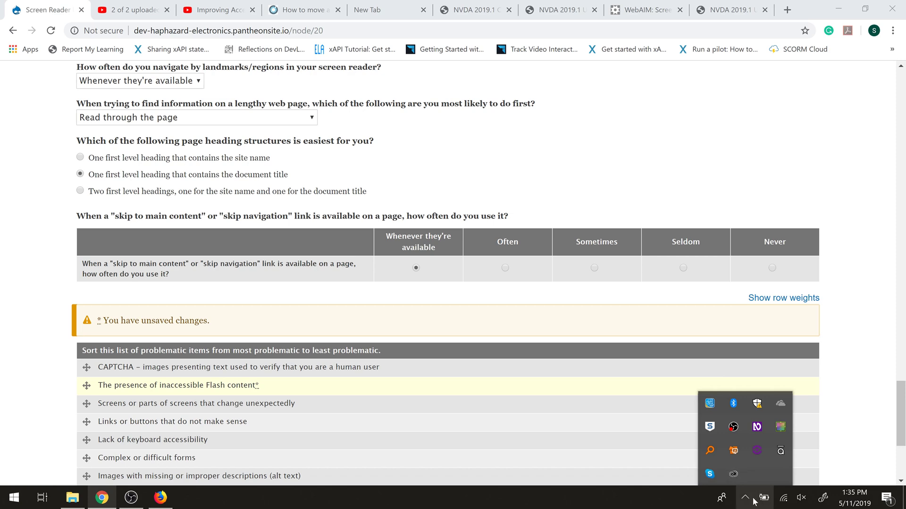
{"action": "left_click", "coordinate": [801, 498]}
{"action": "left_click", "coordinate": [713, 470]}
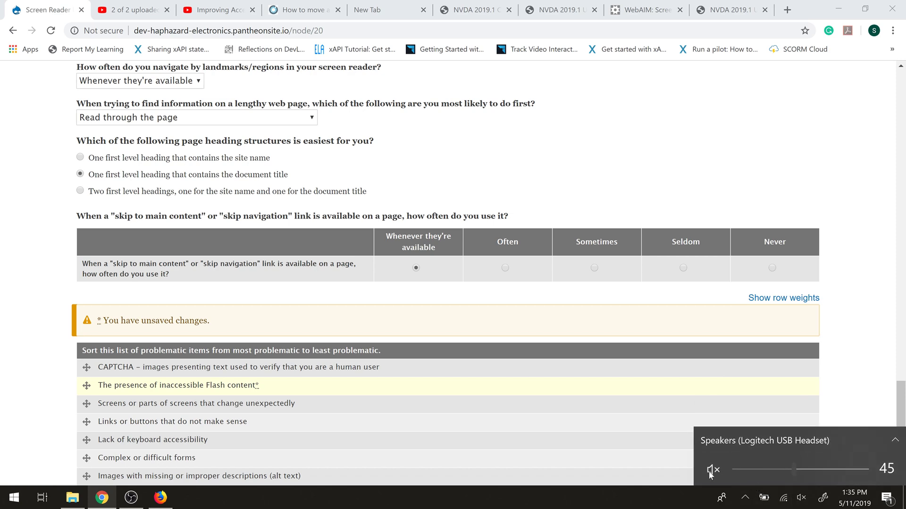
{"action": "left_click", "coordinate": [854, 280]}
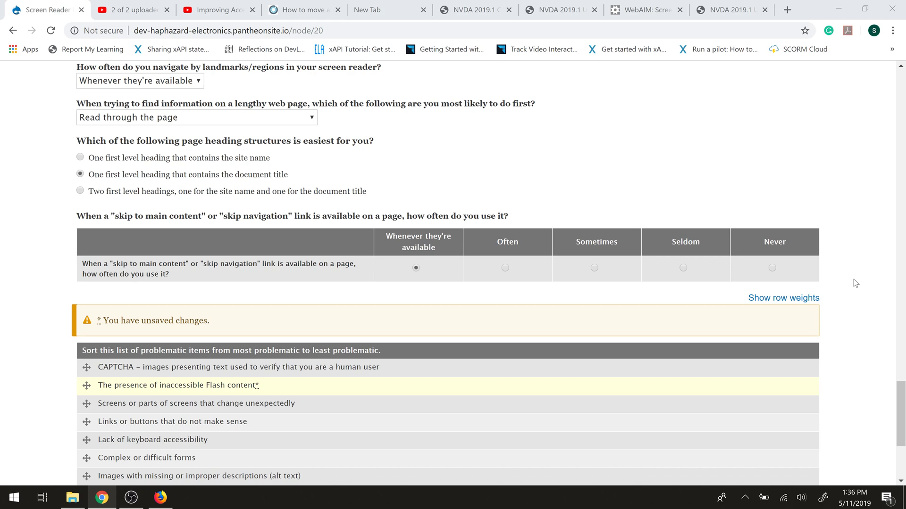
Step: Move keyboard focus from the taskbar apps to the control for hidden notification icons, and return to the survey page
{"action": "key", "text": "super+t"}
{"action": "key", "text": "super+t"}
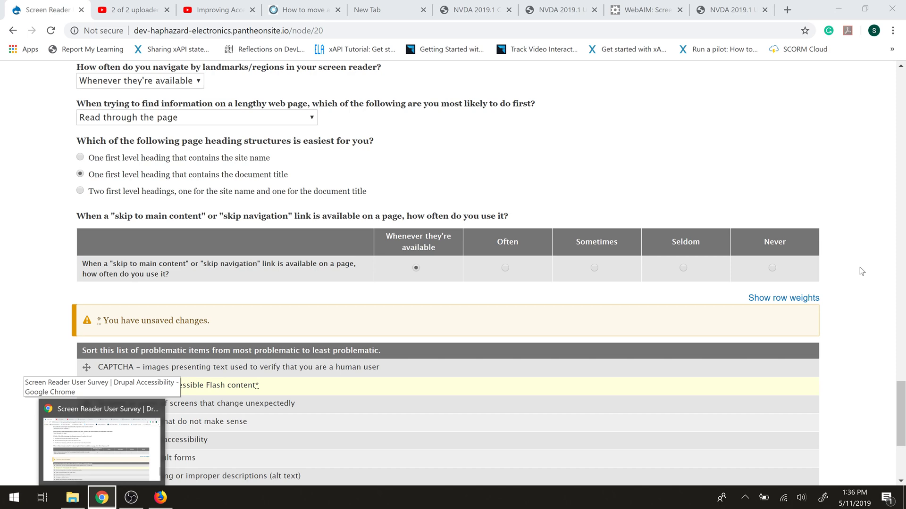
{"action": "key", "text": "Tab"}
{"action": "key", "text": "Tab"}
{"action": "key", "text": "Tab"}
{"action": "key", "text": "Tab"}
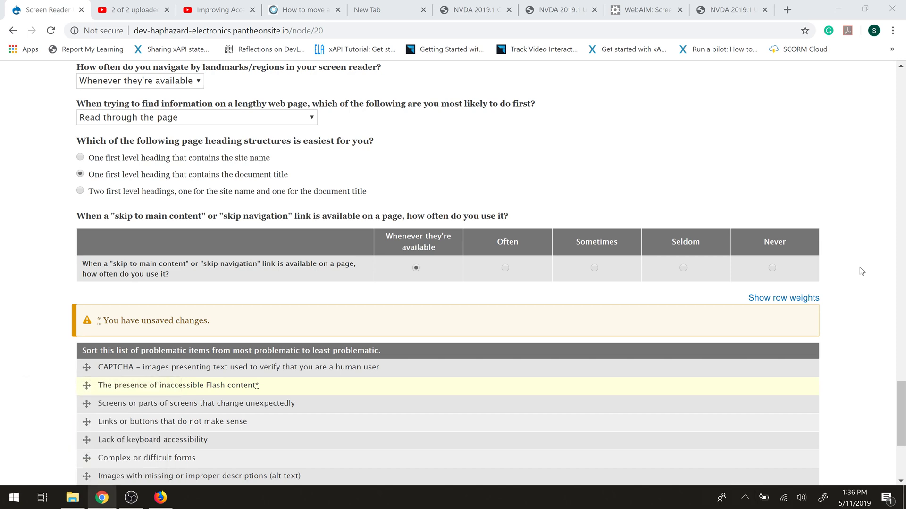
{"action": "key", "text": "Tab"}
{"action": "key", "text": "Tab"}
{"action": "key", "text": "Tab"}
{"action": "key", "text": "Tab"}
{"action": "key", "text": "Tab"}
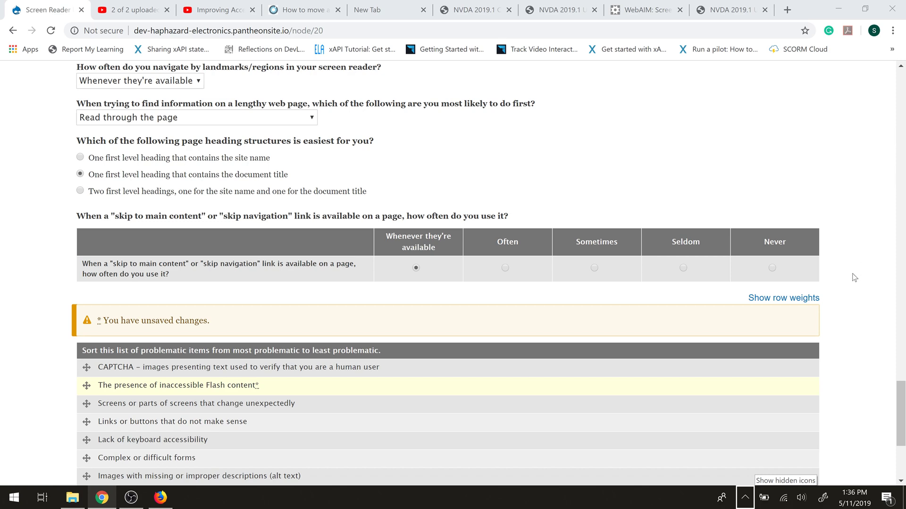
{"action": "left_click", "coordinate": [849, 298]}
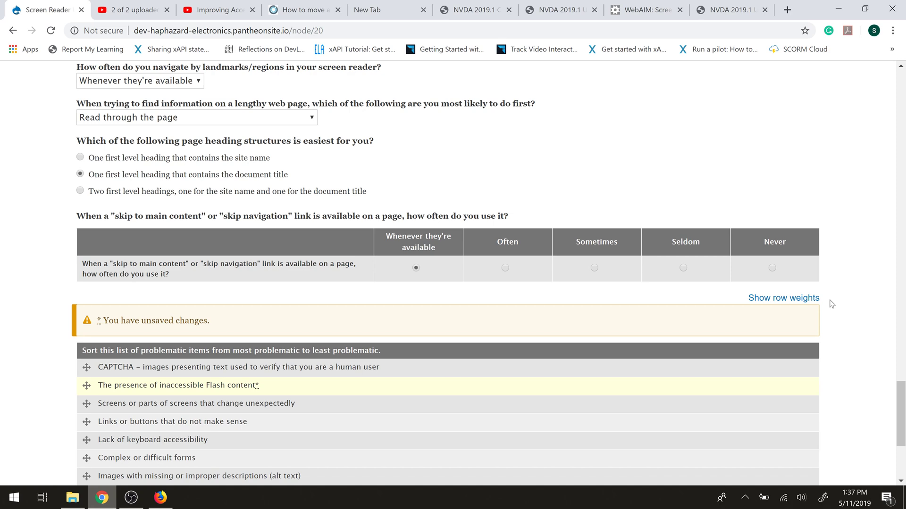
Step: Open NVDA's Commands Quick Reference from its help and search the document for "link"
{"action": "key", "text": "Tab"}
{"action": "key", "text": "Tab"}
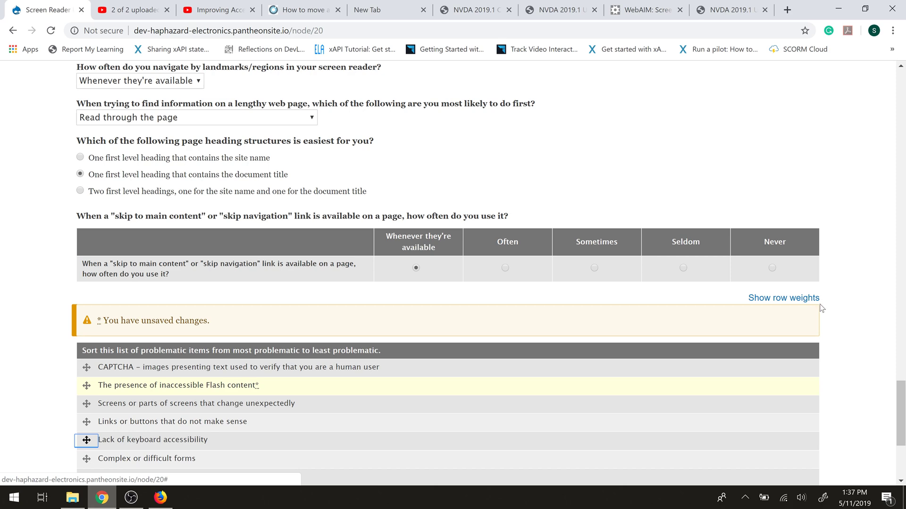
{"action": "right_click", "coordinate": [745, 500]}
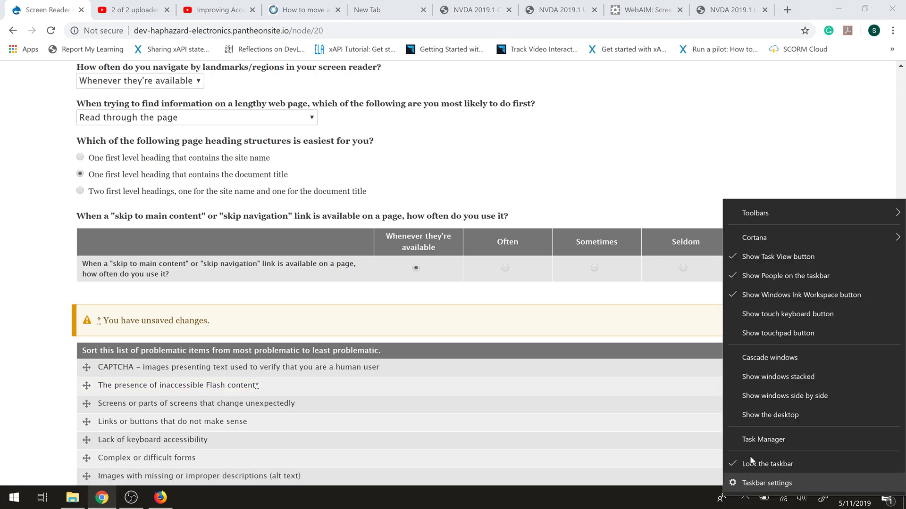
{"action": "left_click", "coordinate": [744, 501]}
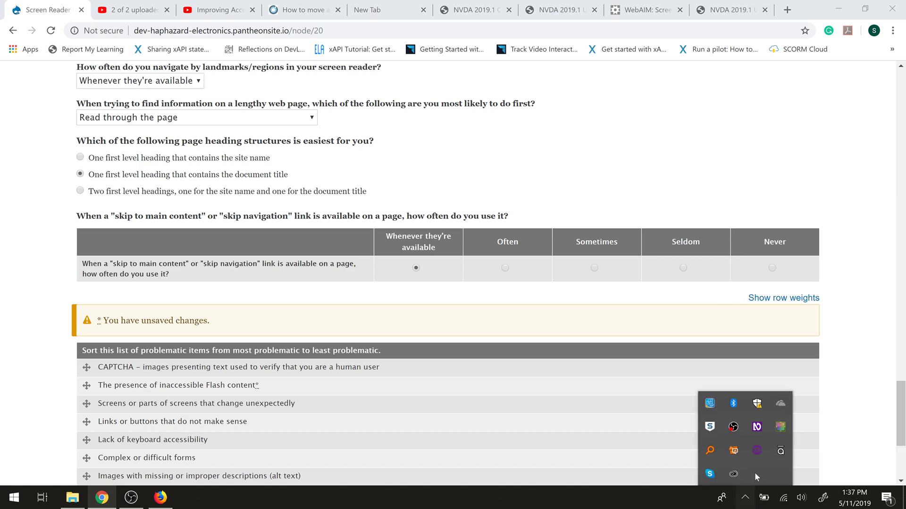
{"action": "right_click", "coordinate": [756, 428]}
{"action": "mouse_move", "coordinate": [773, 341]}
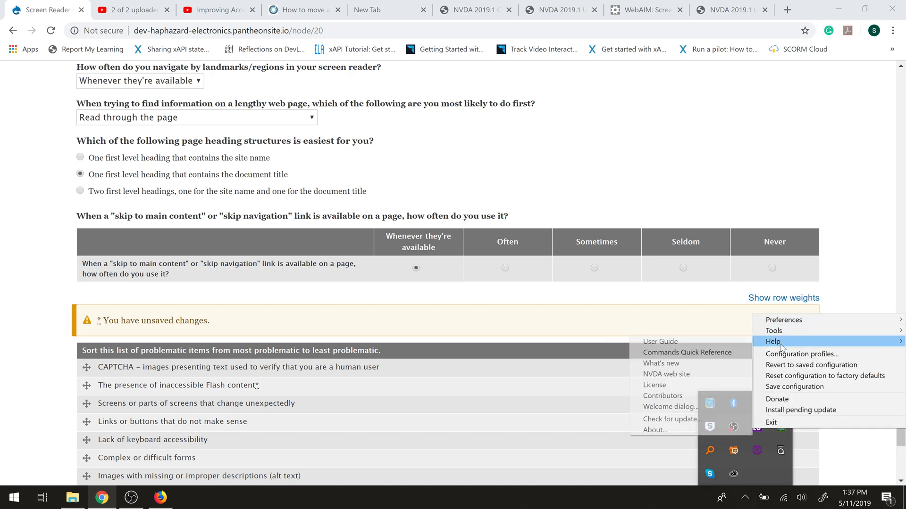
{"action": "left_click", "coordinate": [705, 353]}
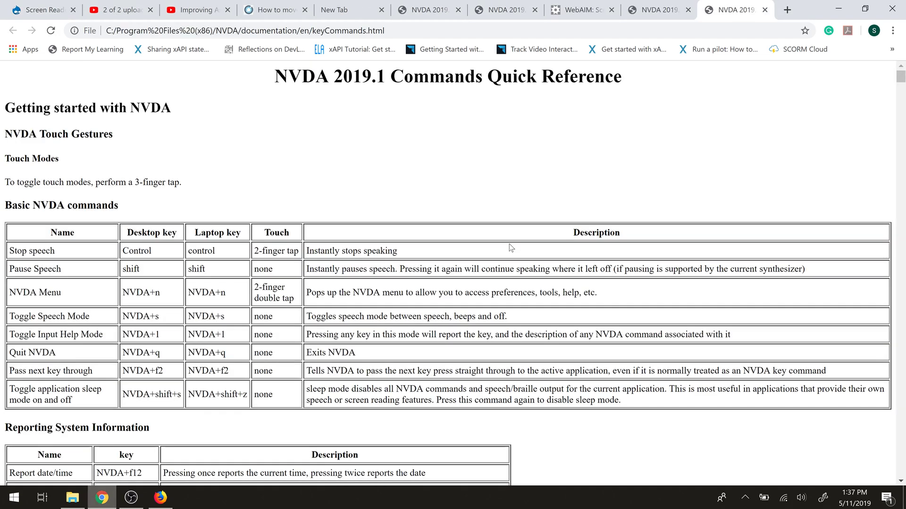
{"action": "key", "text": "ctrl+f"}
{"action": "type", "text": "link"}
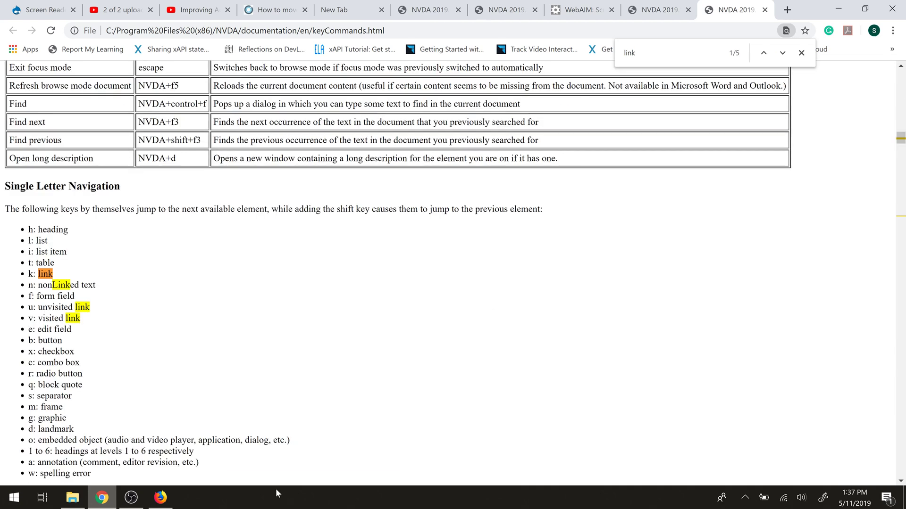
Step: Return to the survey and move keyboard focus down the problematic items to "Lack of 'skip to main content' or 'skip navigation' links"
{"action": "left_click", "coordinate": [65, 14]}
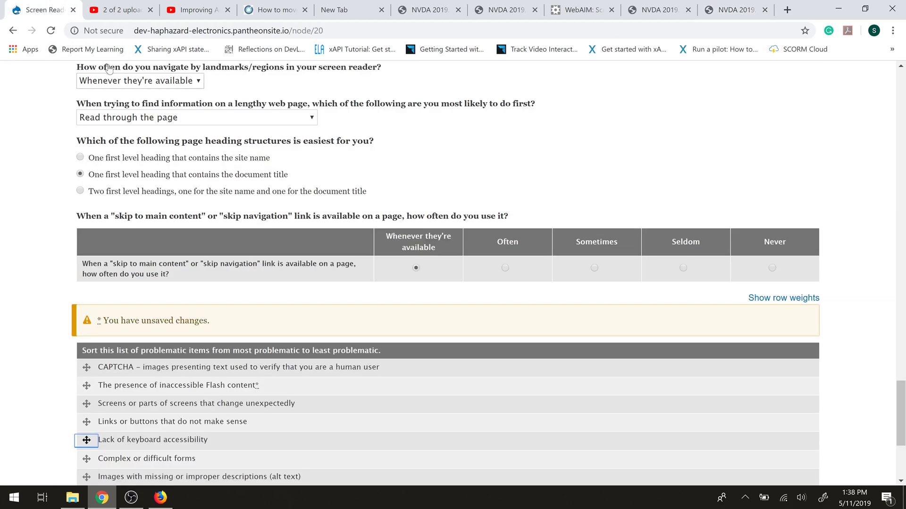
{"action": "left_click", "coordinate": [139, 367]}
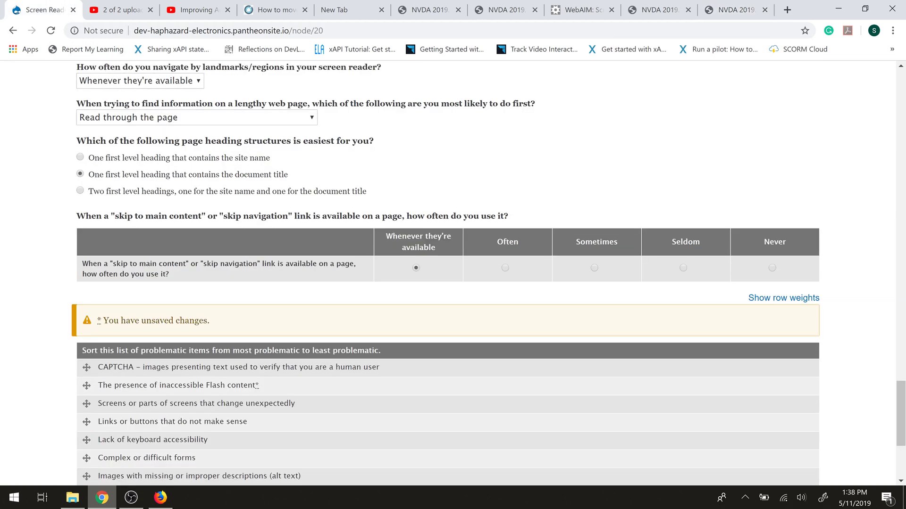
{"action": "key", "text": "Tab"}
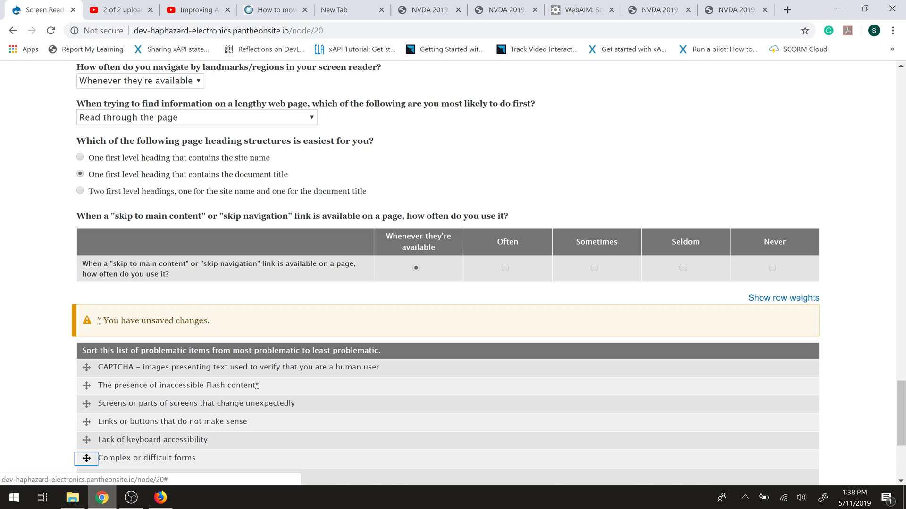
{"action": "key", "text": "Tab"}
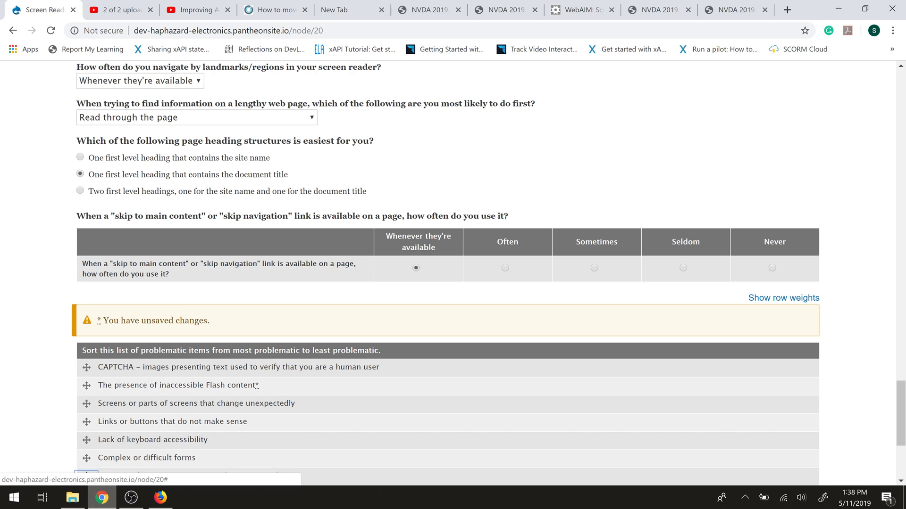
{"action": "key", "text": "Tab"}
{"action": "key", "text": "Tab"}
{"action": "key", "text": "Tab"}
{"action": "key", "text": "Tab"}
{"action": "key", "text": "Tab"}
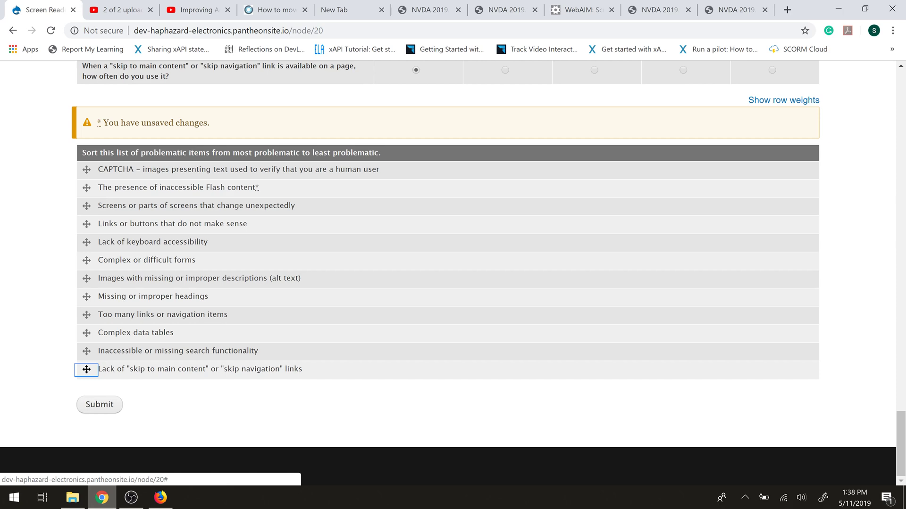
Step: Move focus back up the problematic items and try link navigation in both directions, ending on the CAPTCHA item's reorder handle
{"action": "key", "text": "shift+Tab"}
{"action": "key", "text": "shift+Tab"}
{"action": "key", "text": "shift+Tab"}
{"action": "key", "text": "shift+Tab"}
{"action": "key", "text": "shift+Tab"}
{"action": "key", "text": "shift+Tab"}
{"action": "key", "text": "shift+Tab"}
{"action": "key", "text": "shift+Tab"}
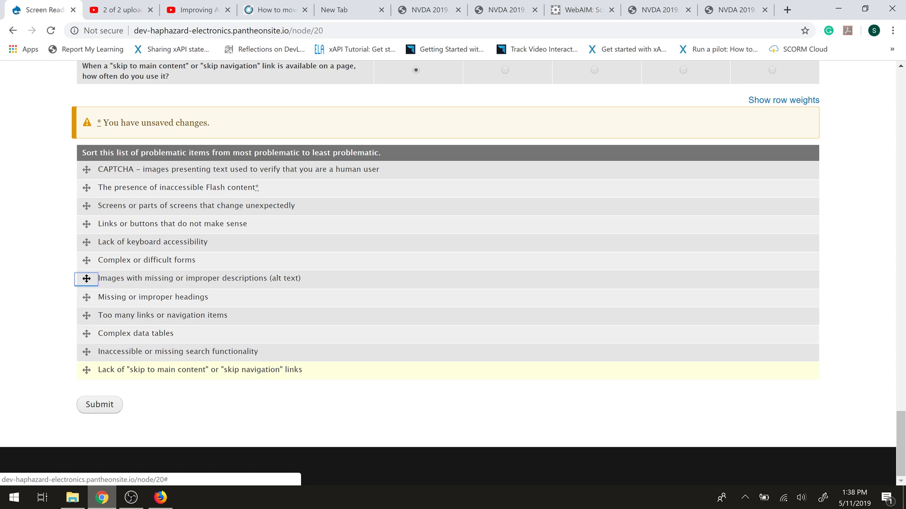
{"action": "key", "text": "shift+Tab"}
{"action": "key", "text": "shift+Tab"}
{"action": "key", "text": "shift+Tab"}
{"action": "key", "text": "shift+k"}
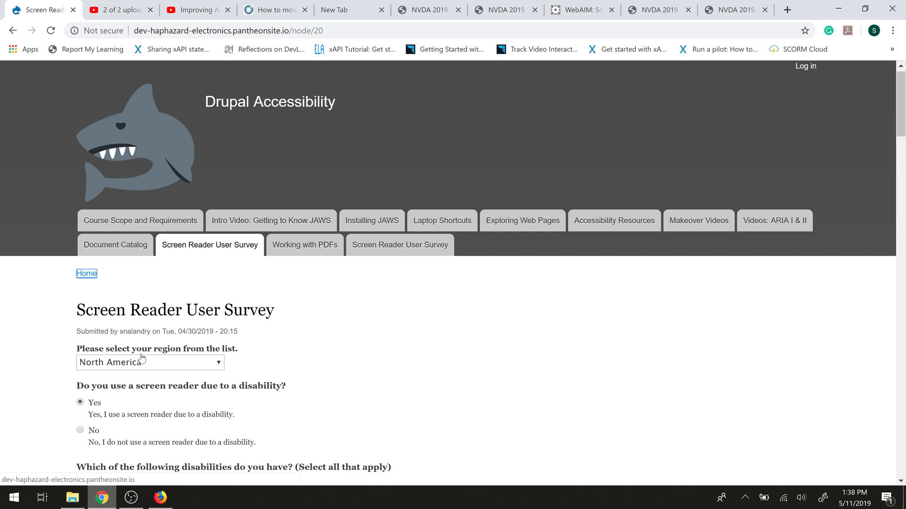
{"action": "key", "text": "k"}
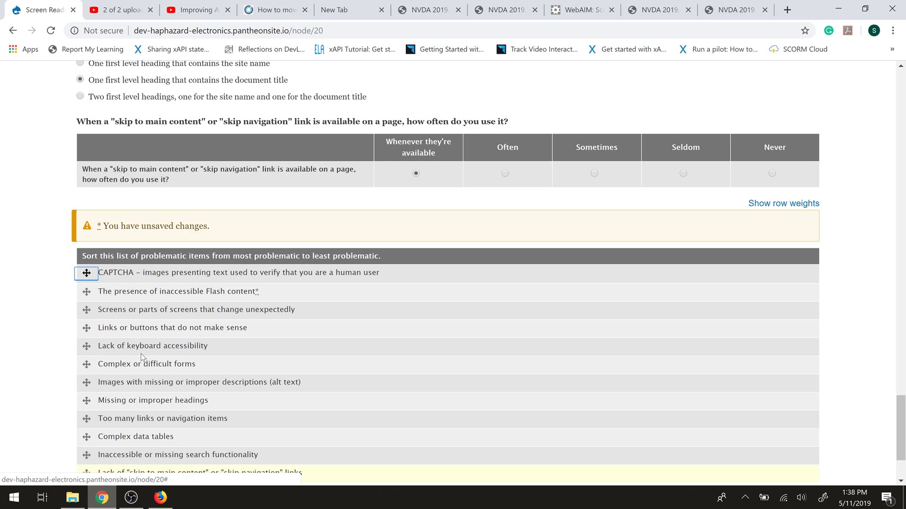
Step: Show the row weights of the problematic items list and set the CAPTCHA item's weight to -2
{"action": "left_click", "coordinate": [784, 203]}
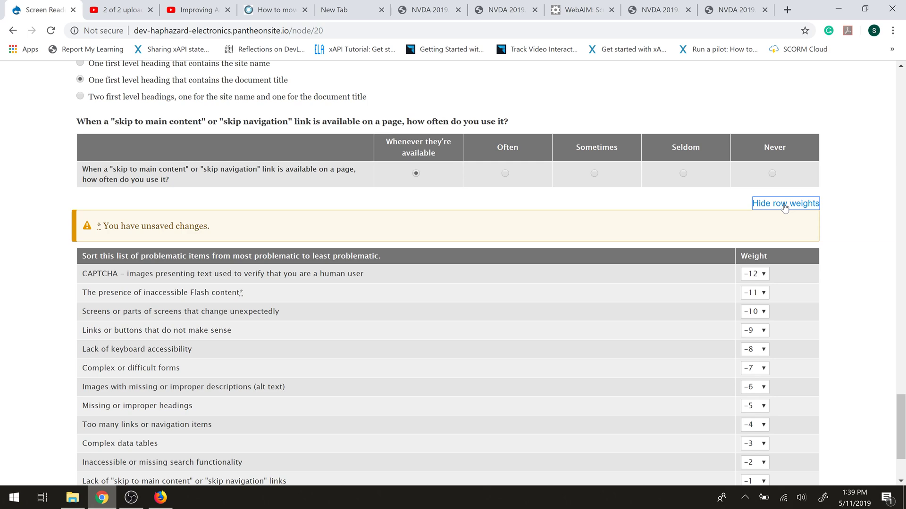
{"action": "key", "text": "Tab"}
{"action": "key", "text": "alt+Down"}
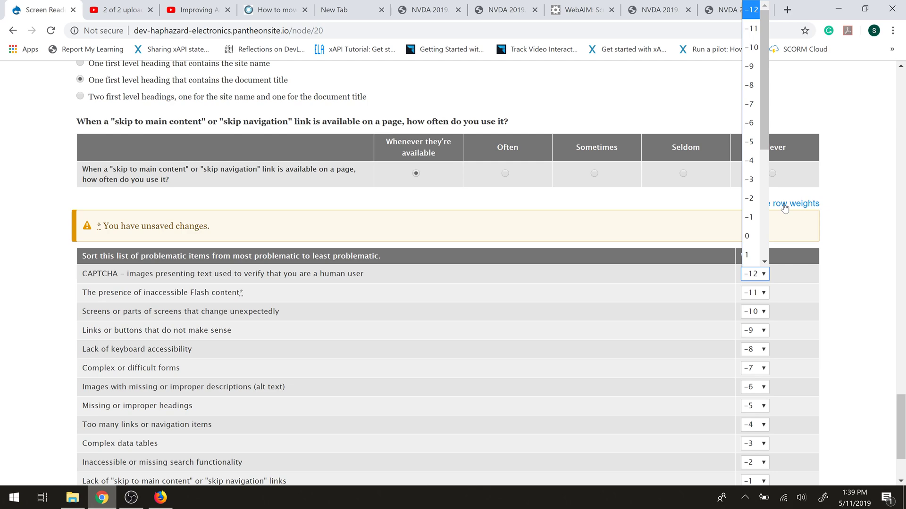
{"action": "key", "text": "Down"}
{"action": "key", "text": "Down"}
{"action": "key", "text": "Down"}
{"action": "key", "text": "Down"}
{"action": "key", "text": "Down"}
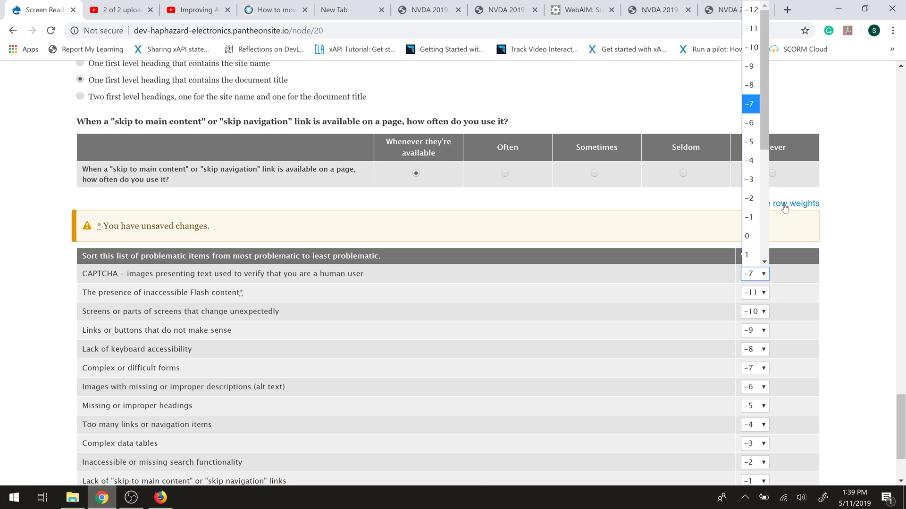
{"action": "key", "text": "Down"}
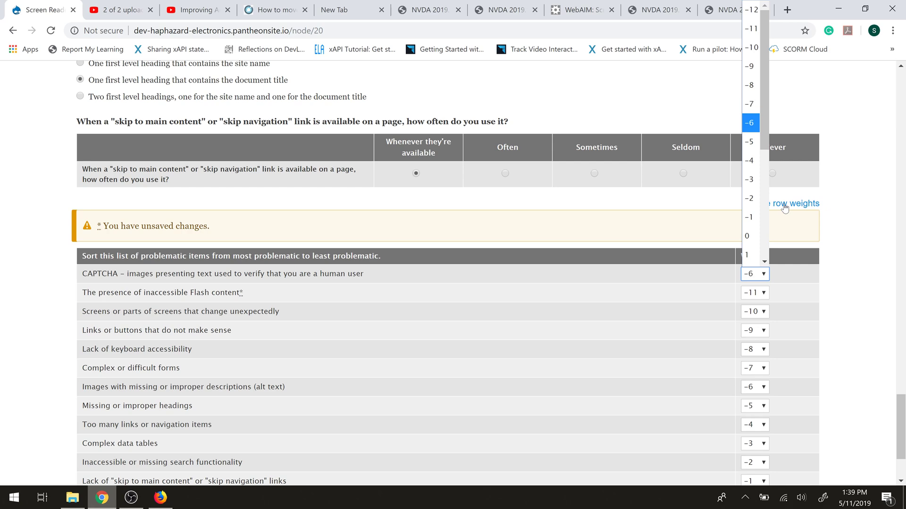
{"action": "key", "text": "Down"}
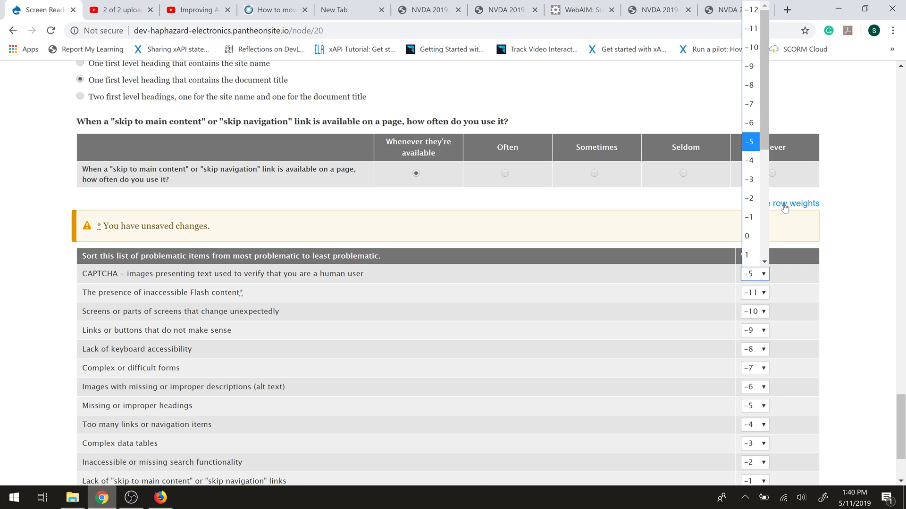
{"action": "key", "text": "Down"}
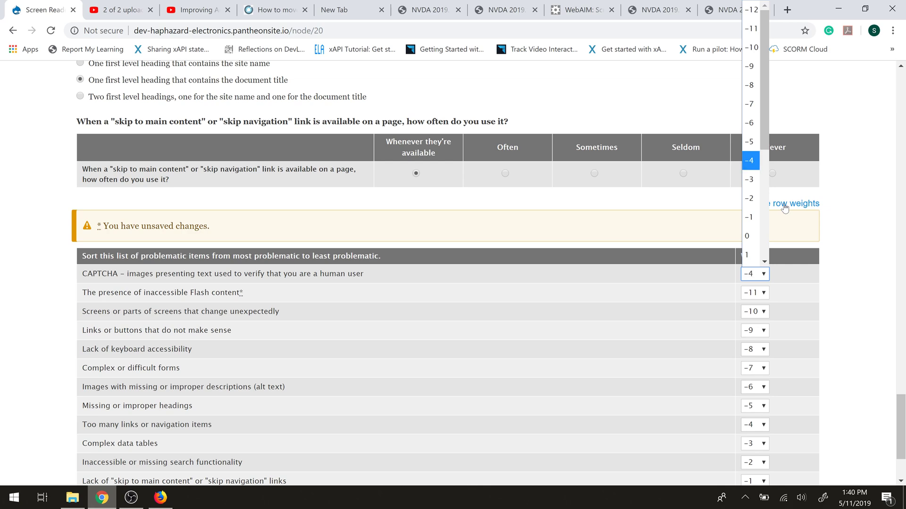
{"action": "key", "text": "Down"}
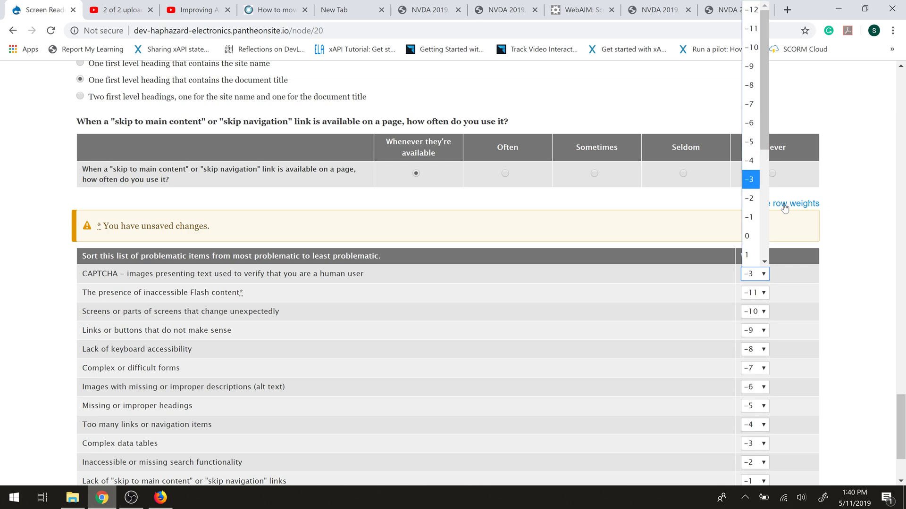
{"action": "key", "text": "Down"}
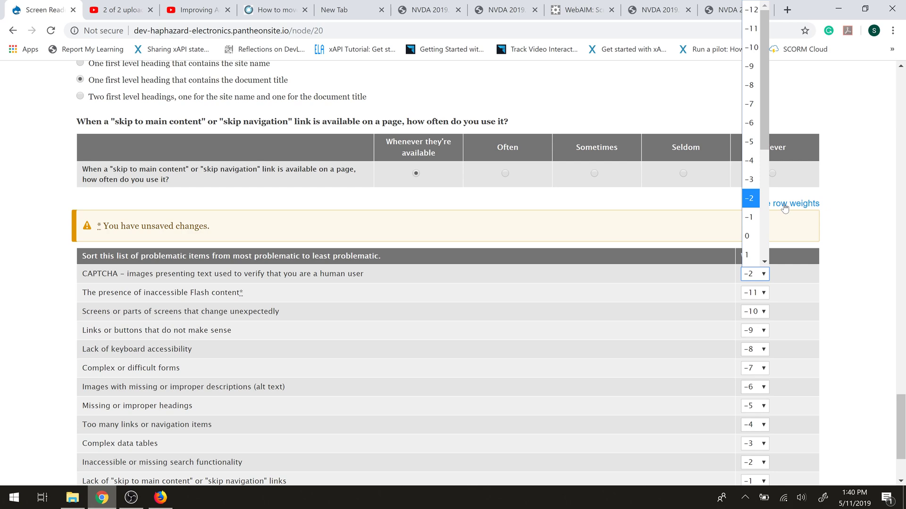
{"action": "key", "text": "Return"}
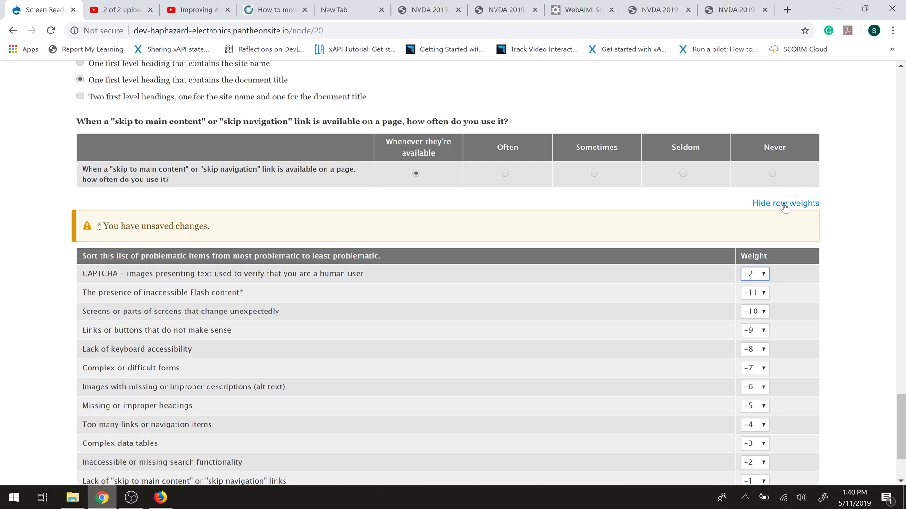
Step: Set the weight of "The presence of inaccessible Flash content" to -3
{"action": "key", "text": "Tab"}
{"action": "key", "text": "alt+Down"}
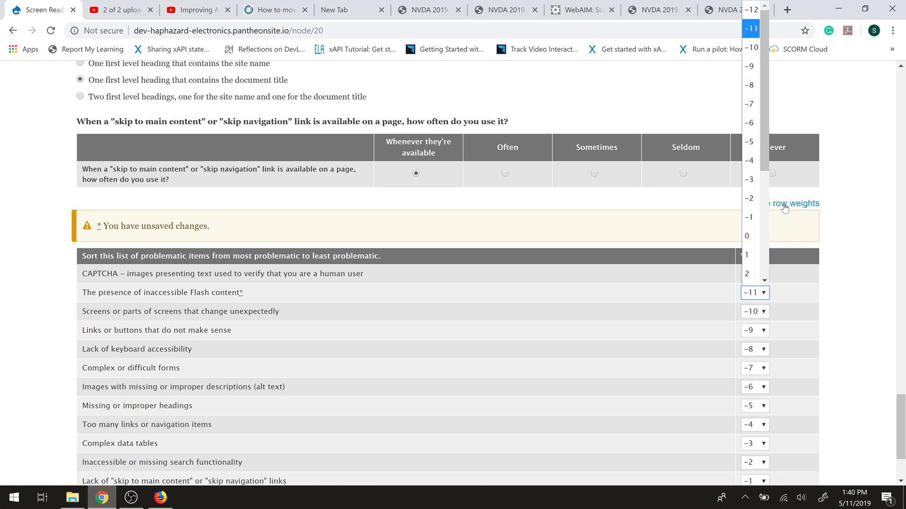
{"action": "key", "text": "Down"}
{"action": "key", "text": "Down"}
{"action": "key", "text": "Down"}
{"action": "key", "text": "Down"}
{"action": "key", "text": "Down"}
{"action": "key", "text": "Down"}
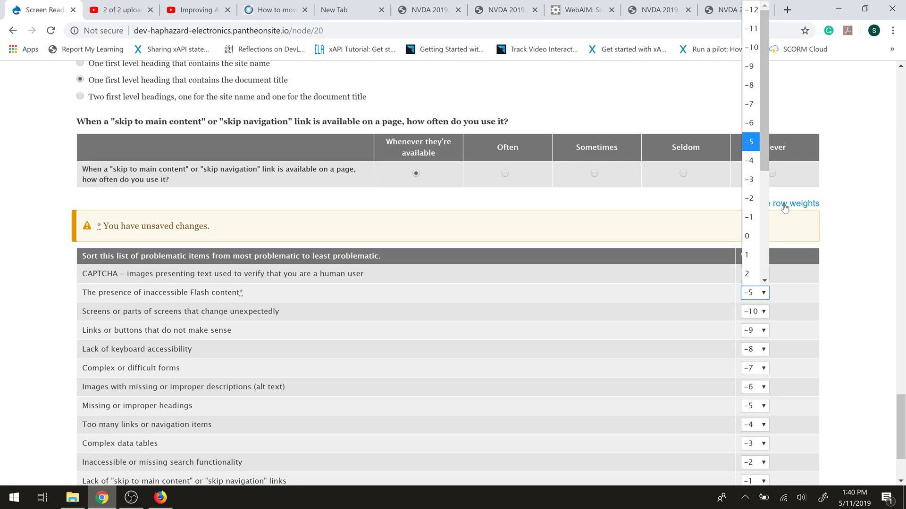
{"action": "key", "text": "Down"}
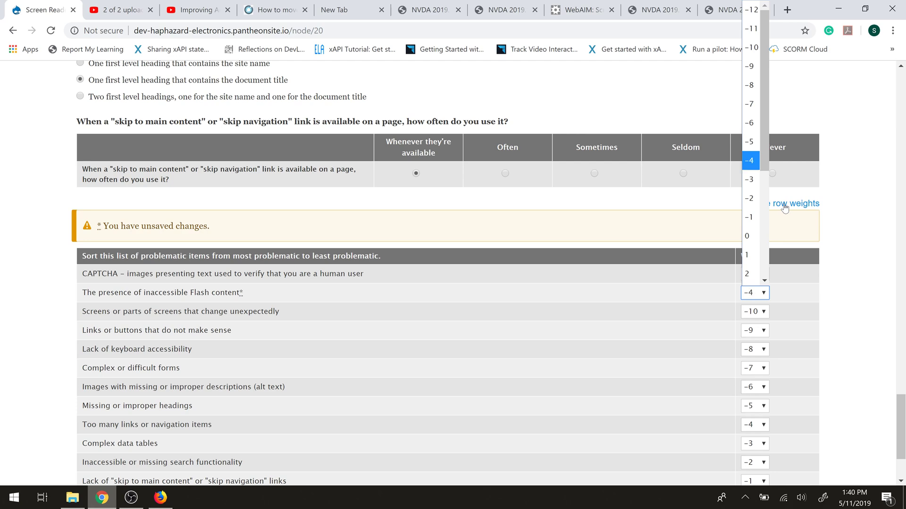
{"action": "key", "text": "Down"}
{"action": "key", "text": "Return"}
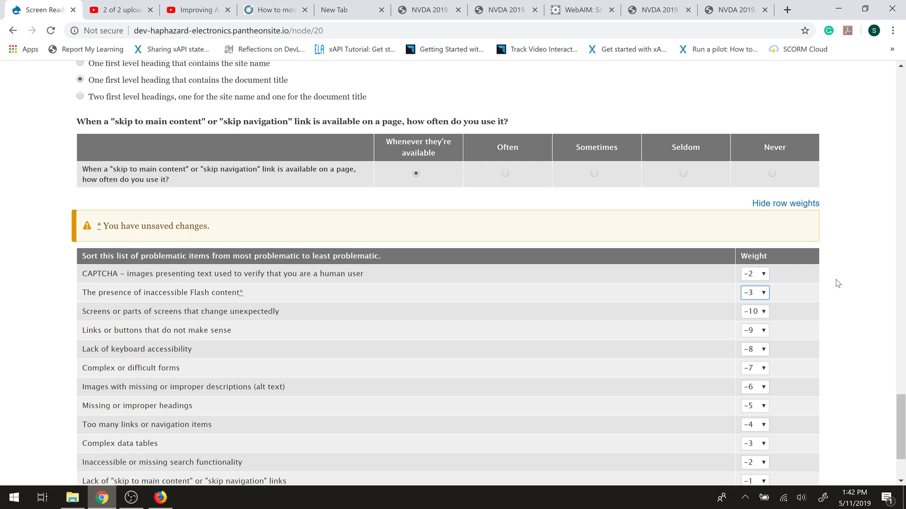
Step: Mute the computer's speakers
{"action": "left_click", "coordinate": [801, 501]}
{"action": "right_click", "coordinate": [802, 501]}
{"action": "left_click", "coordinate": [785, 501]}
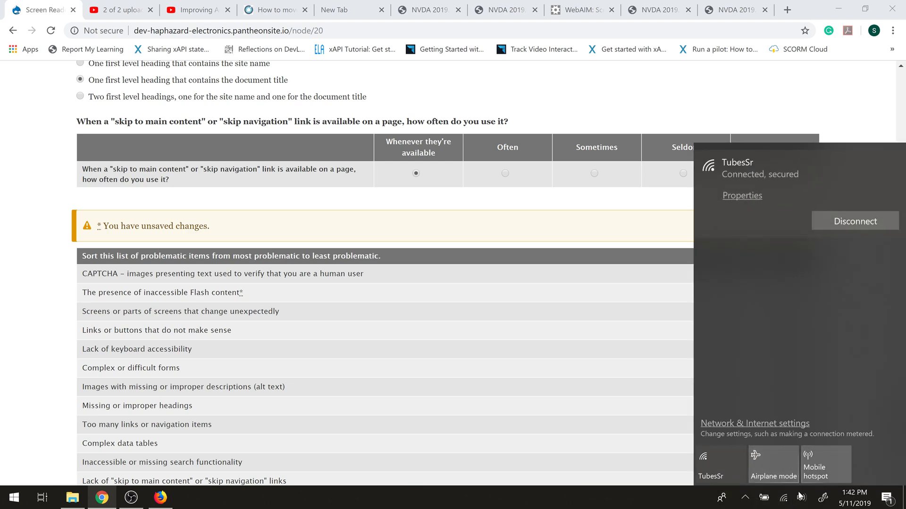
{"action": "left_click", "coordinate": [804, 500]}
{"action": "left_click", "coordinate": [802, 500]}
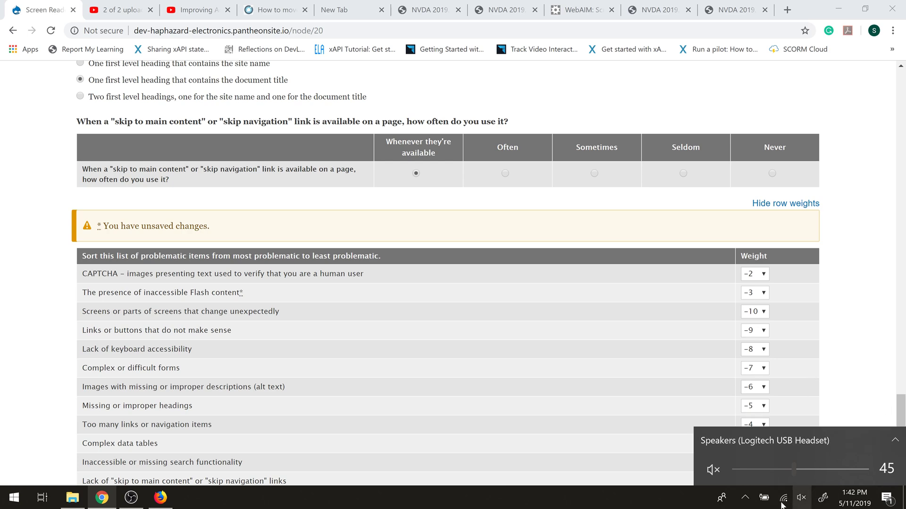
{"action": "left_click", "coordinate": [877, 402]}
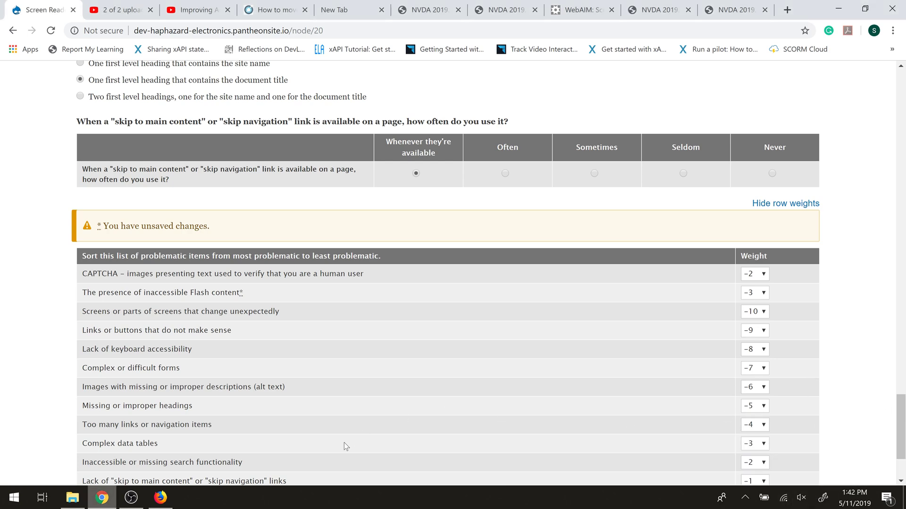
Step: Look through the available weights for the CAPTCHA item in the problematic items list and set its weight to 12
{"action": "scroll", "coordinate": [338, 407], "scroll_direction": "down", "scroll_amount": 3}
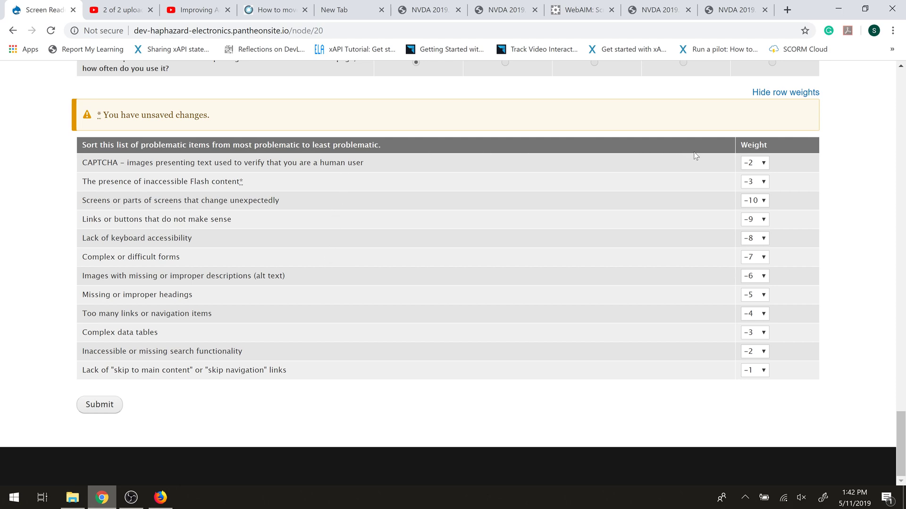
{"action": "left_click", "coordinate": [762, 164]}
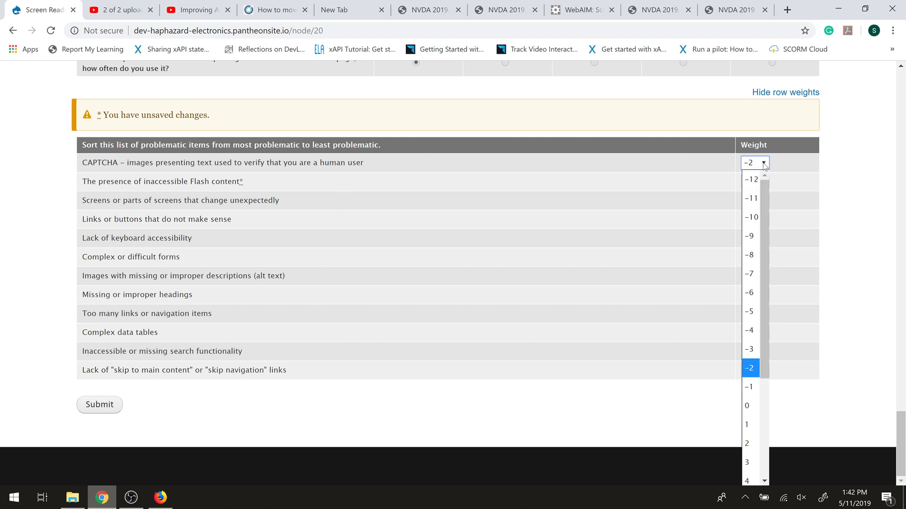
{"action": "left_click_drag", "start_coordinate": [764, 197], "coordinate": [773, 322]}
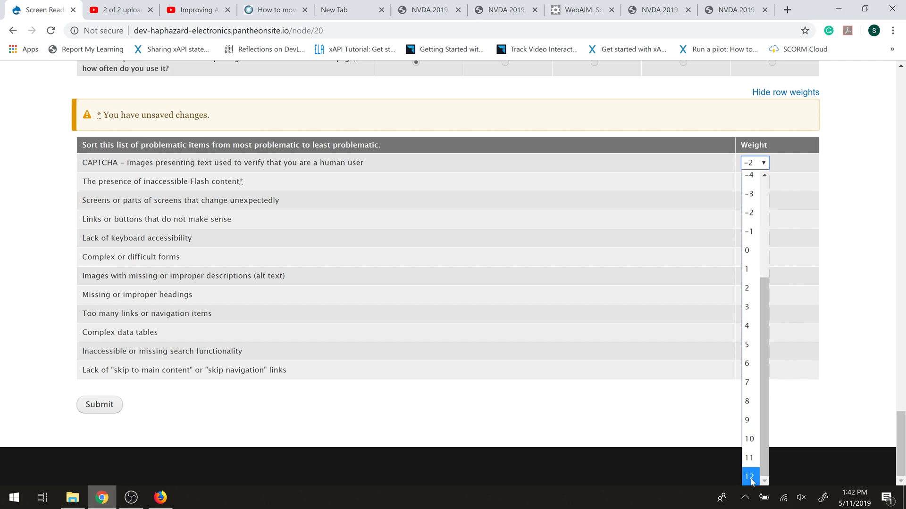
{"action": "left_click_drag", "start_coordinate": [762, 471], "coordinate": [769, 358]}
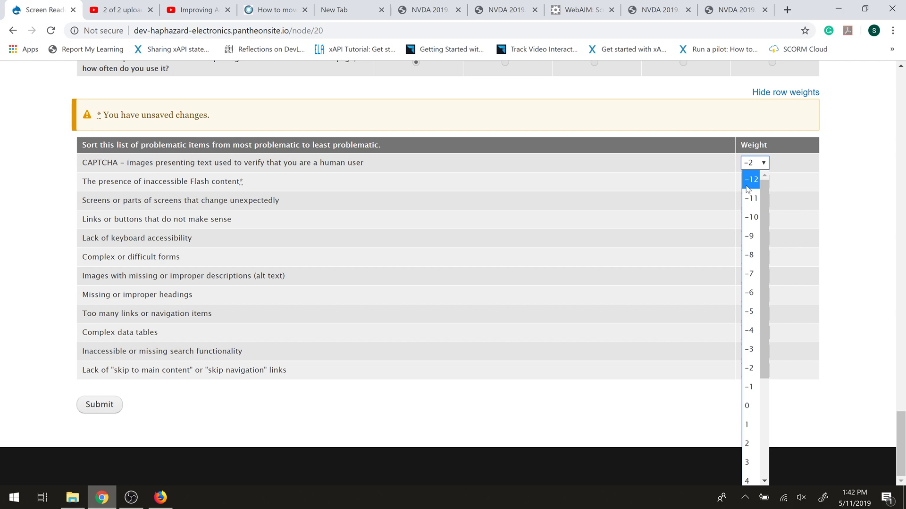
{"action": "left_click_drag", "start_coordinate": [765, 205], "coordinate": [763, 269]}
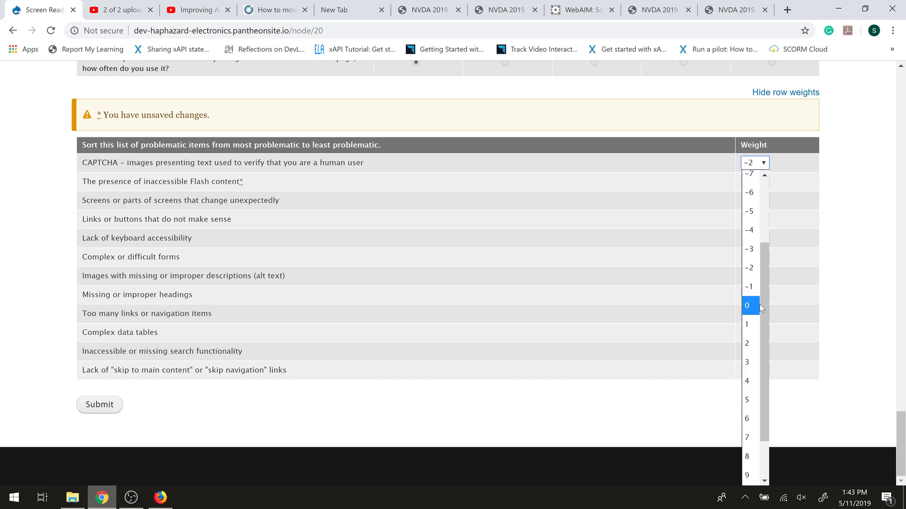
{"action": "scroll", "coordinate": [753, 368], "scroll_direction": "down", "scroll_amount": 1}
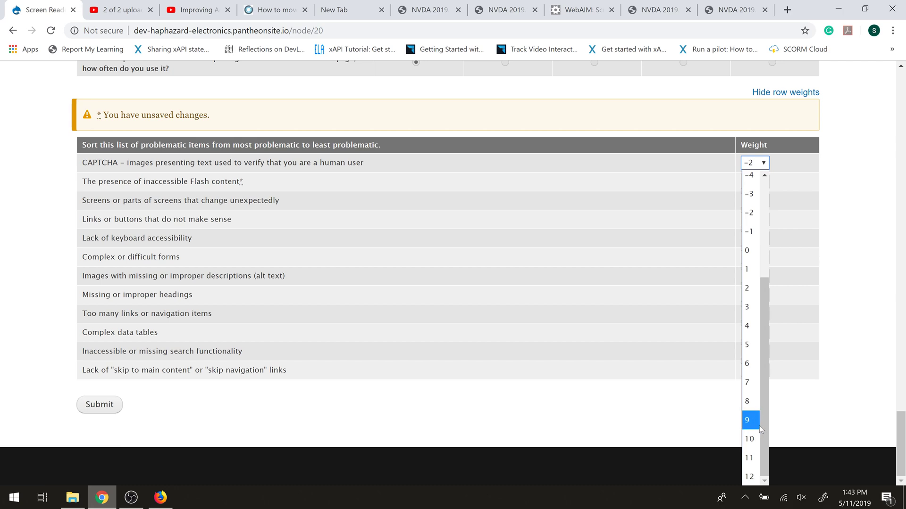
{"action": "left_click", "coordinate": [752, 476]}
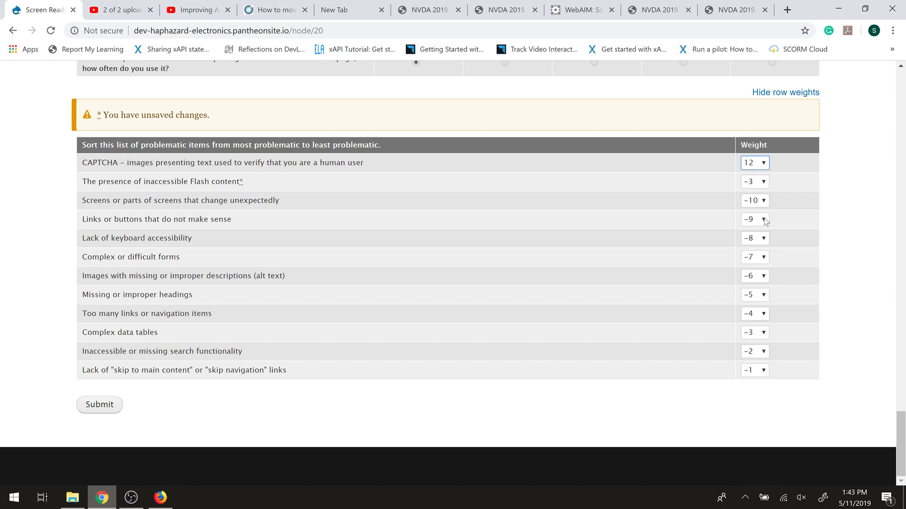
Step: Set the weights of "The presence of inaccessible Flash content" and "Screens or parts of screens that change unexpectedly" to 10 each
{"action": "left_click", "coordinate": [763, 182]}
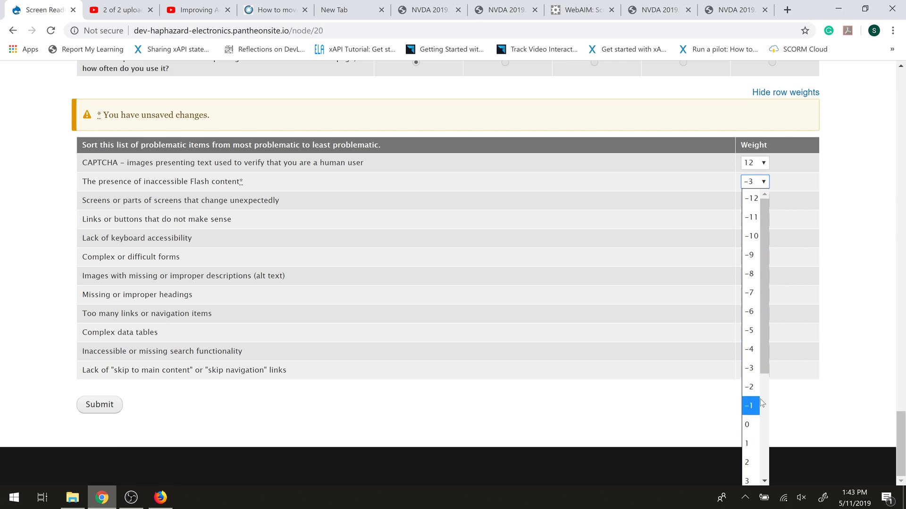
{"action": "left_click", "coordinate": [752, 439]}
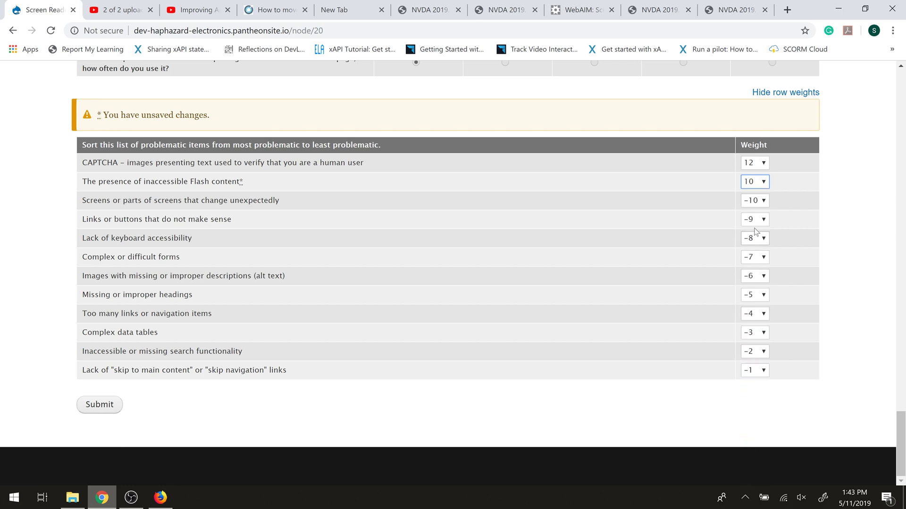
{"action": "left_click", "coordinate": [765, 202]}
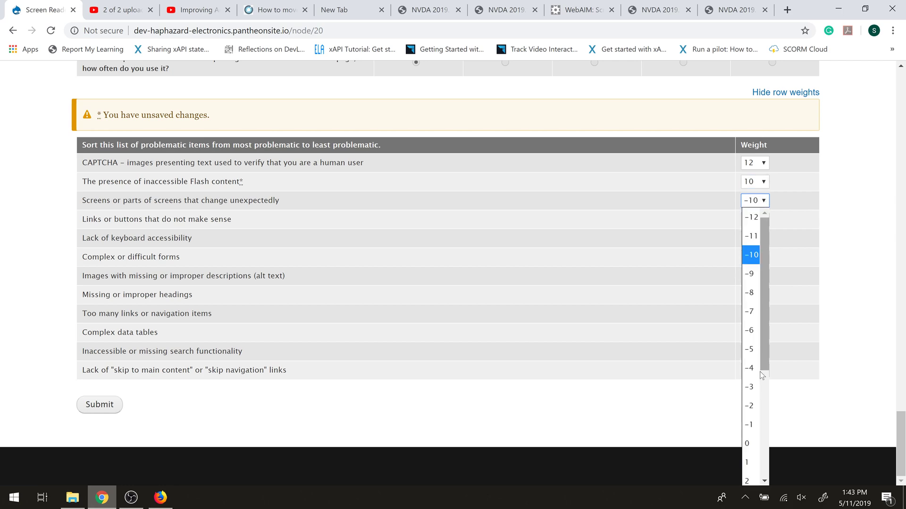
{"action": "left_click", "coordinate": [760, 416]}
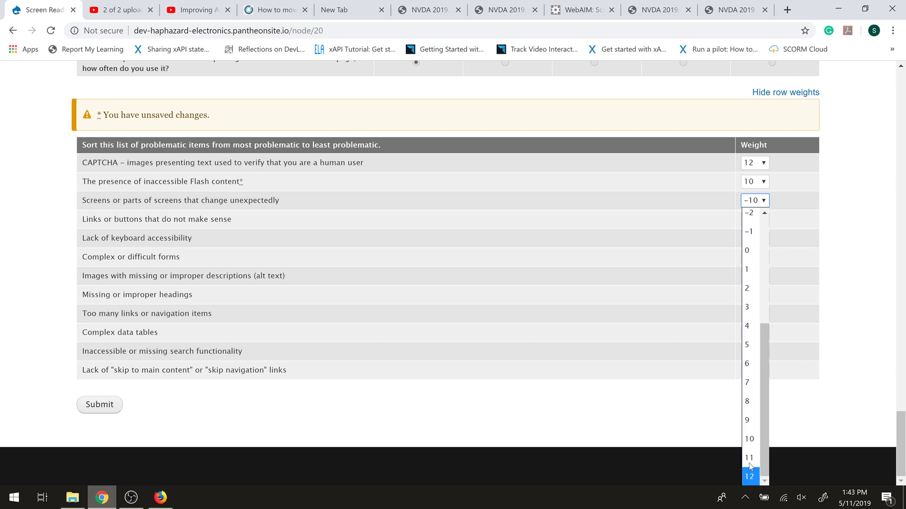
{"action": "left_click", "coordinate": [754, 450]}
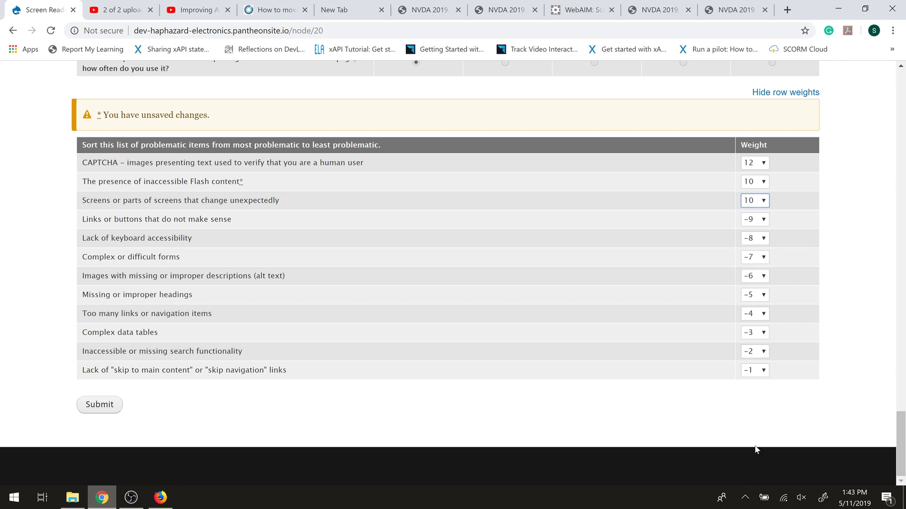
Step: Set the weight of "Links or buttons that do not make sense" to -11 and submit the survey
{"action": "left_click", "coordinate": [764, 221]}
{"action": "left_click", "coordinate": [755, 255]}
{"action": "left_click", "coordinate": [96, 415]}
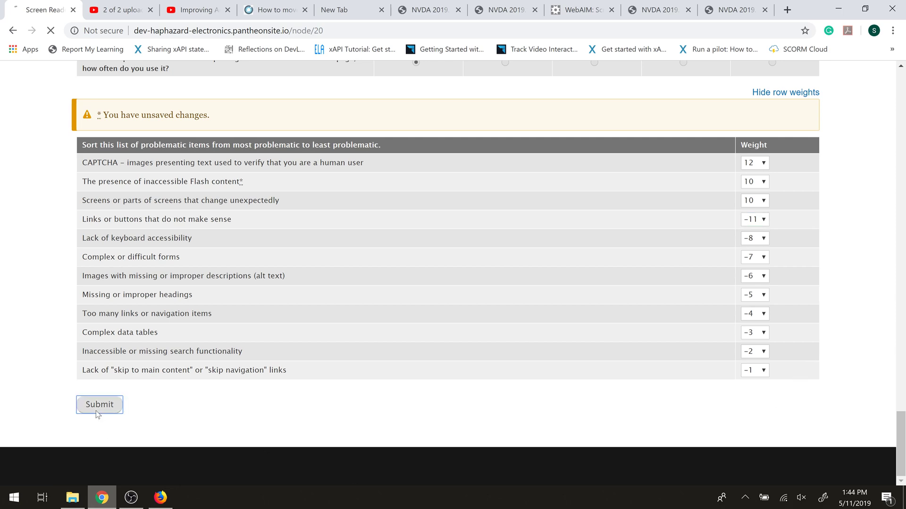